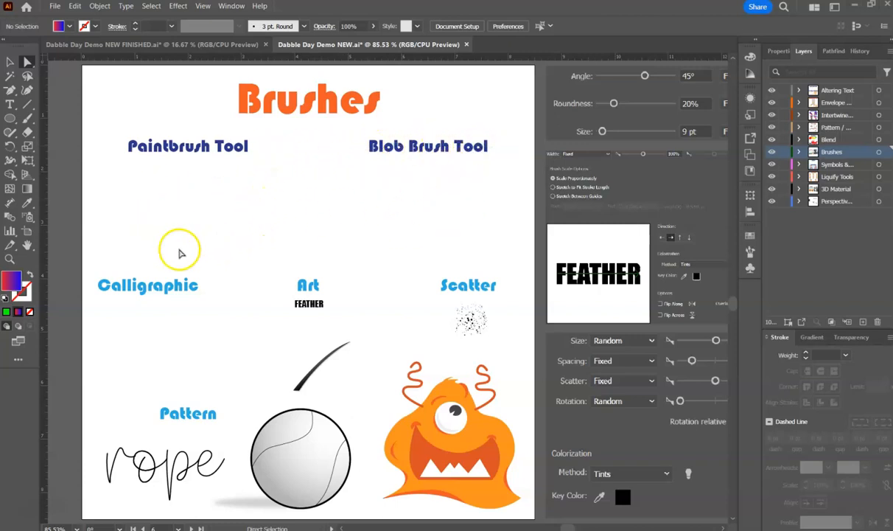
Activate the Paintbrush tool.
left_click(11, 134)
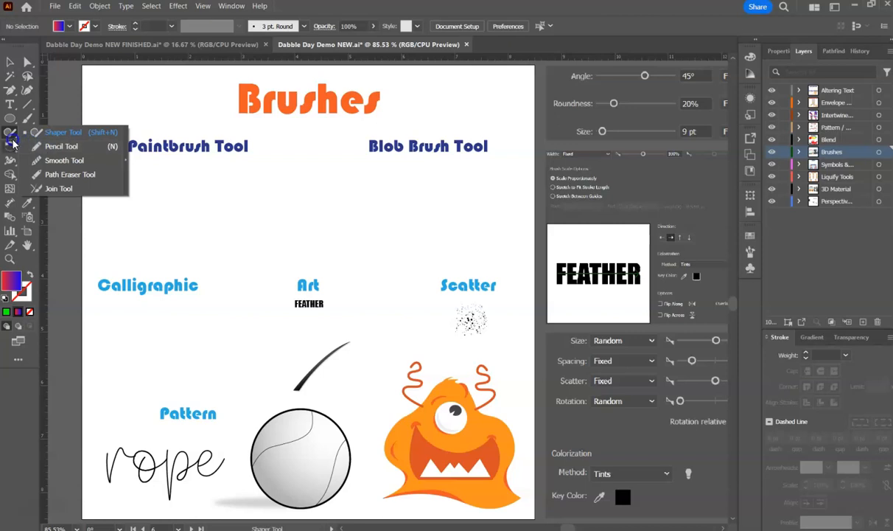
left_click(10, 135)
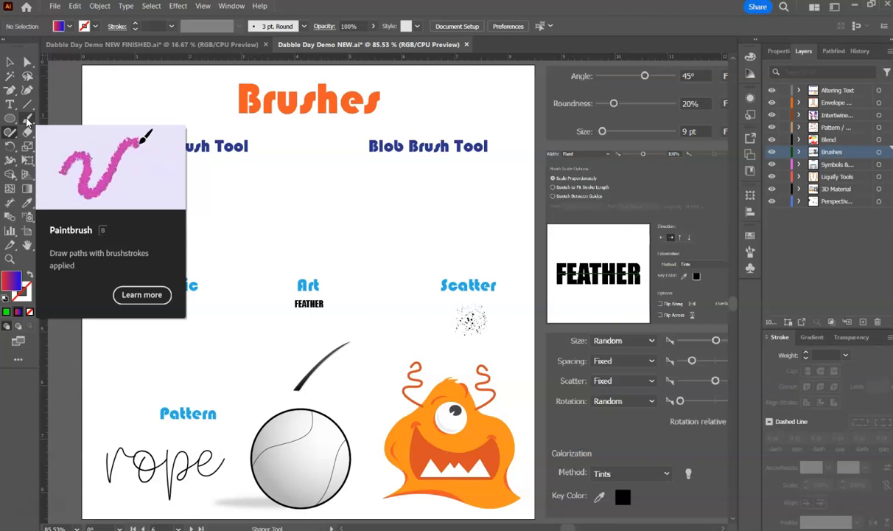
left_click(26, 119)
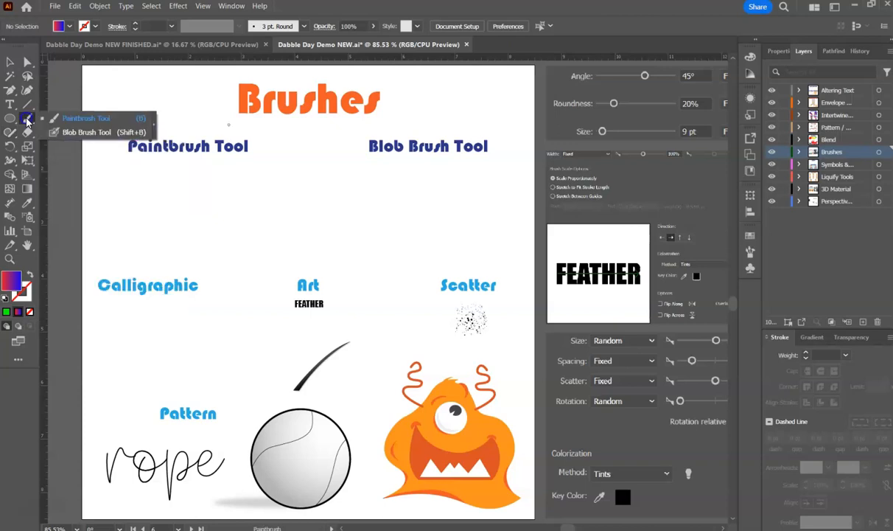
left_click(81, 119)
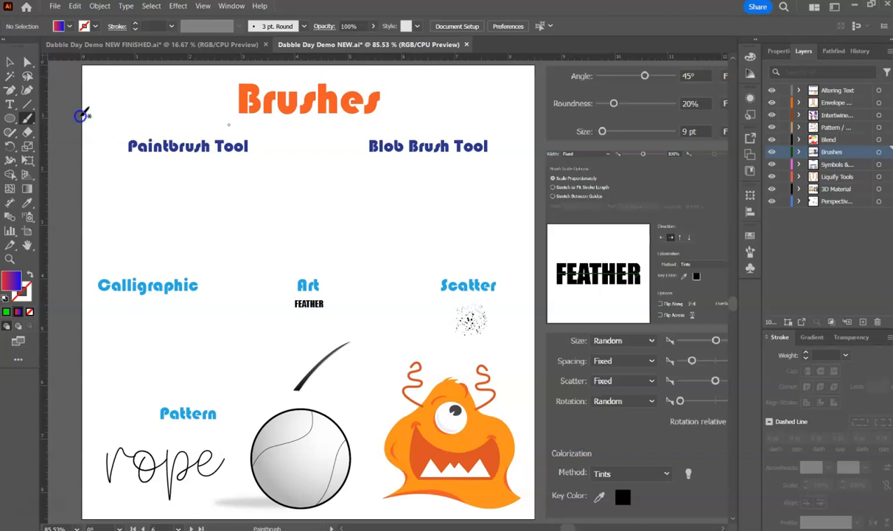
Swap the fill and stroke so the fill is none, and set the stroke colour to orange.
left_click(29, 276)
left_click(94, 26)
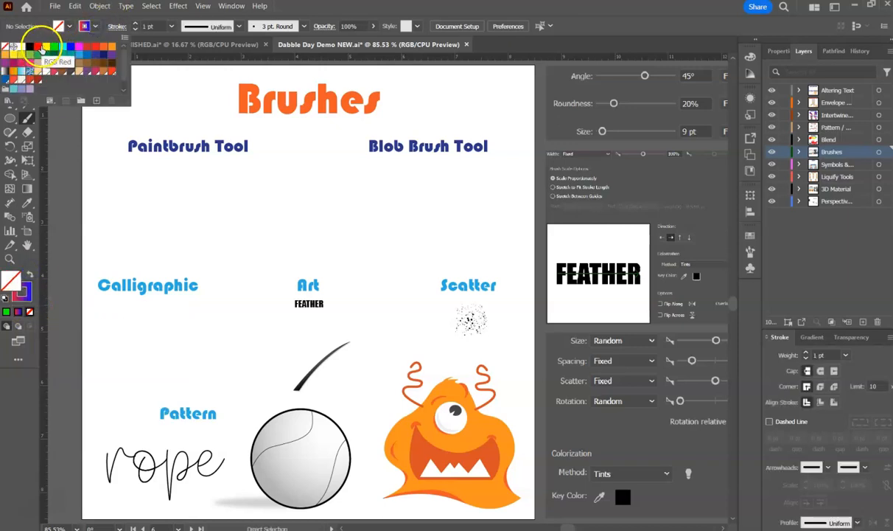
left_click(39, 46)
left_click(110, 48)
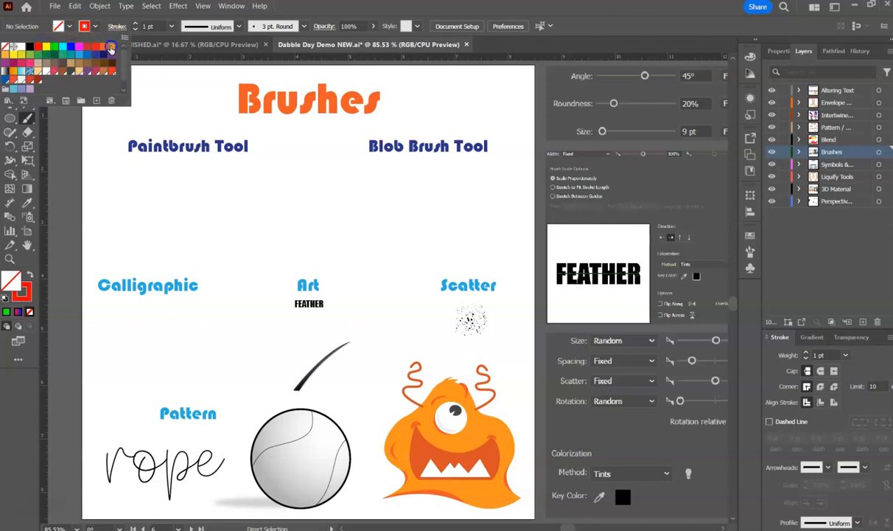
left_click(366, 9)
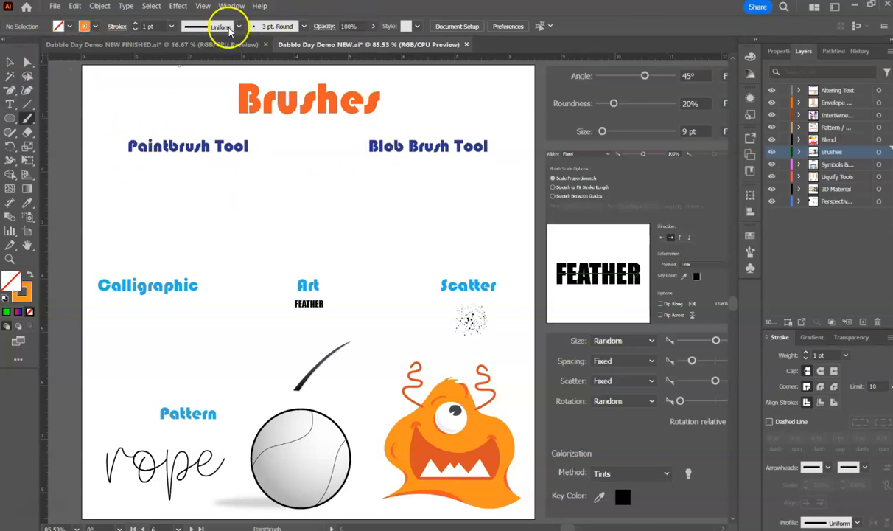
Paint a slightly curved orange line with a 1 pt stroke just beneath the Paintbrush Tool heading.
left_click(136, 25)
left_click(136, 25)
left_click_drag(111, 173, 254, 179)
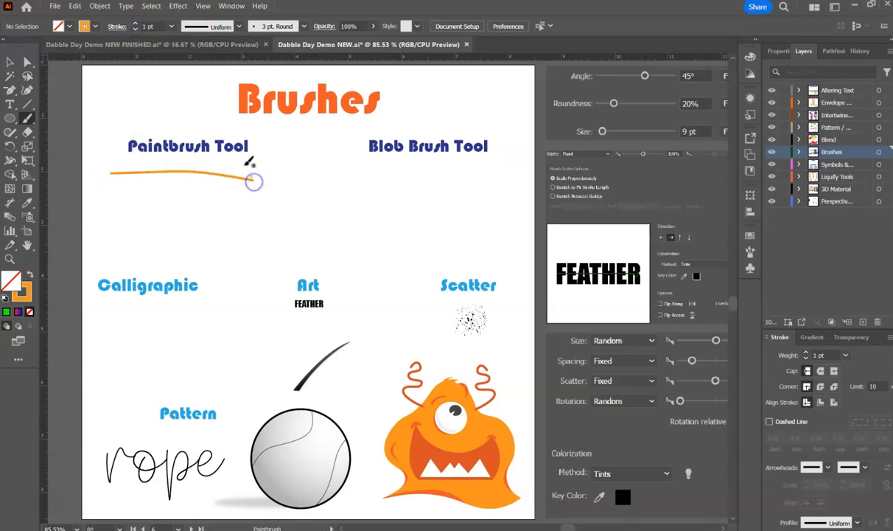
Choose the first tapered, lens-shaped width profile and paint a wavy line below the first orange line.
left_click(241, 27)
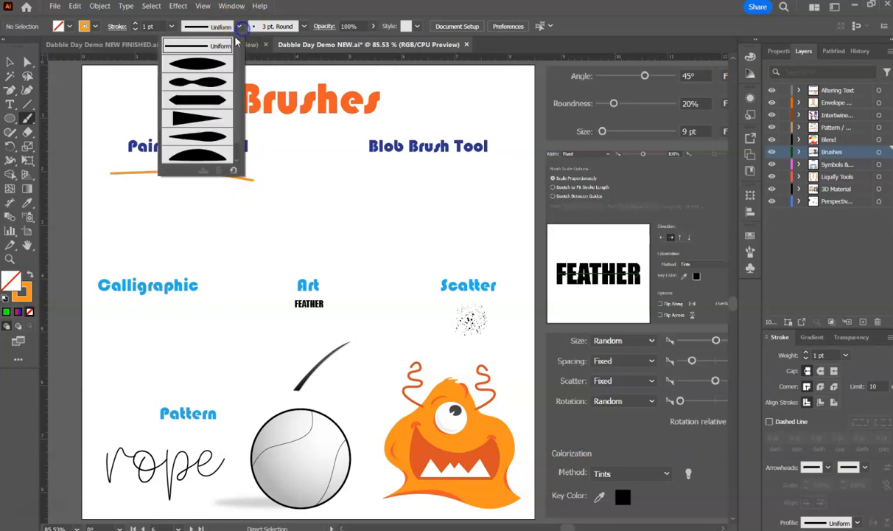
left_click(207, 68)
left_click_drag(114, 194, 224, 197)
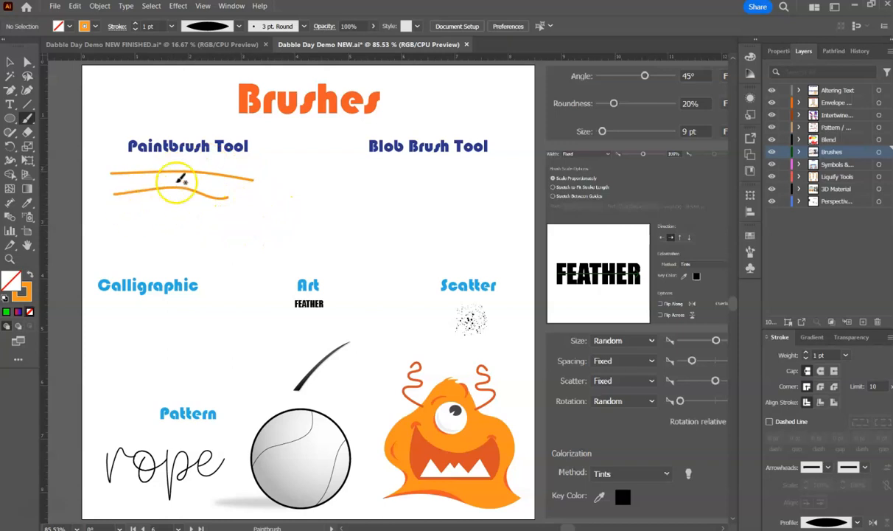
Open the Decorative_Scatter brush library and enlarge it to show all of its brushes.
left_click(305, 26)
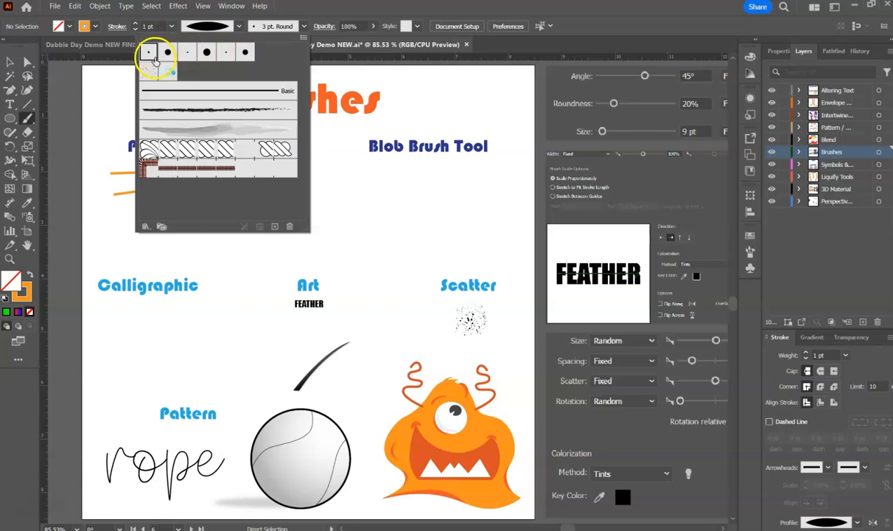
left_click(304, 25)
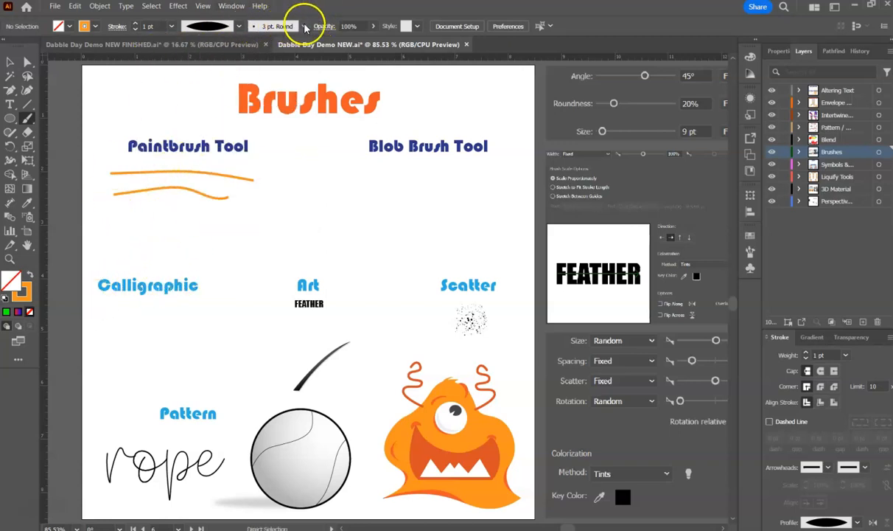
left_click(302, 27)
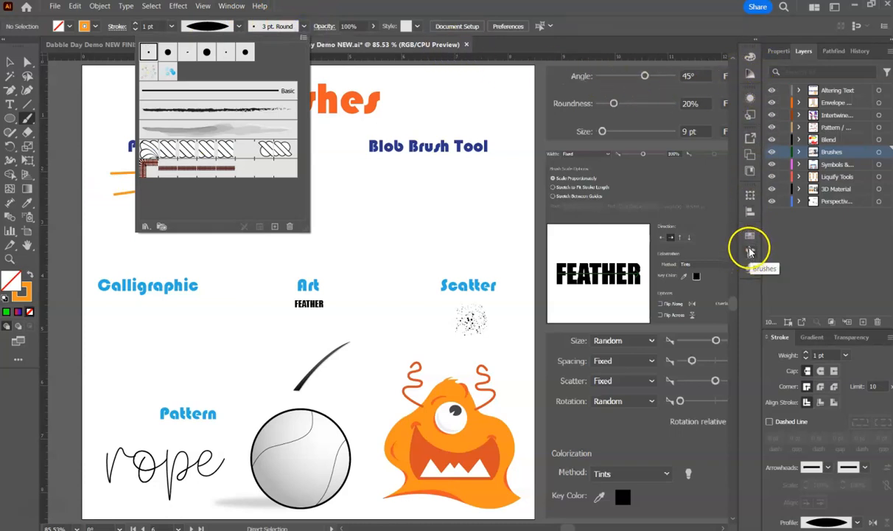
left_click(750, 252)
left_click(751, 253)
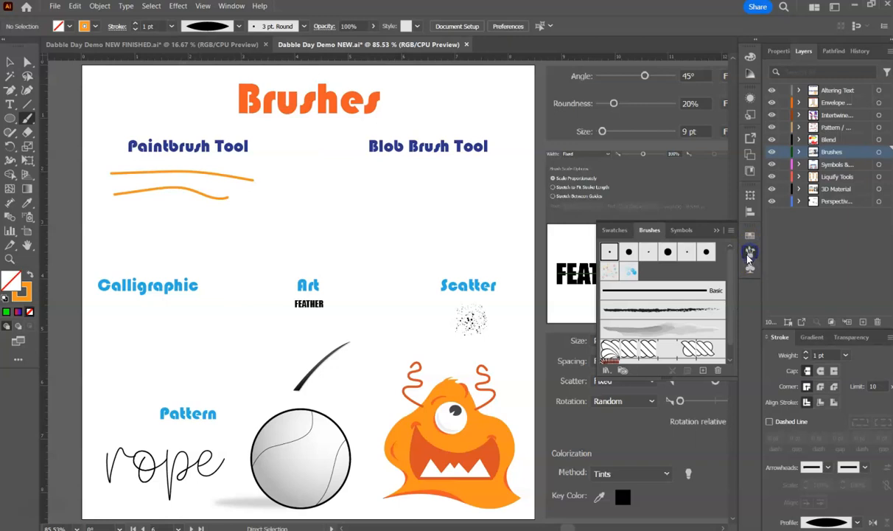
left_click(607, 371)
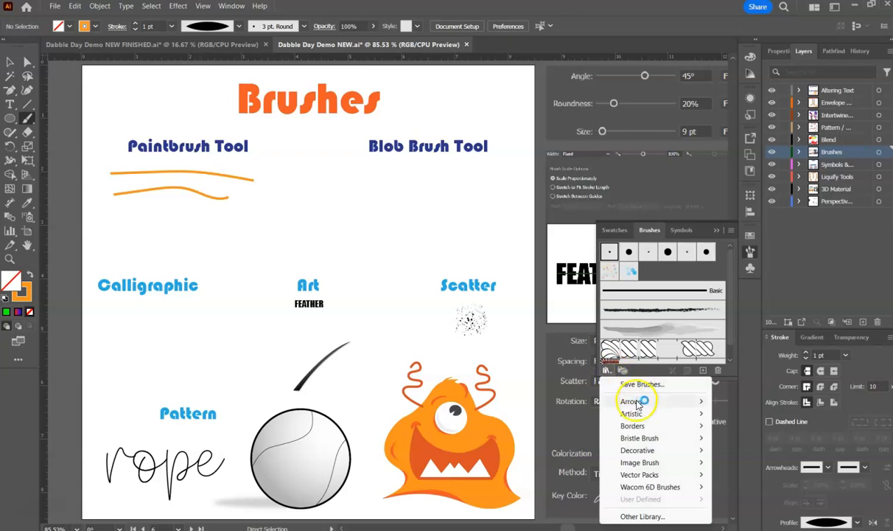
mouse_move(641, 426)
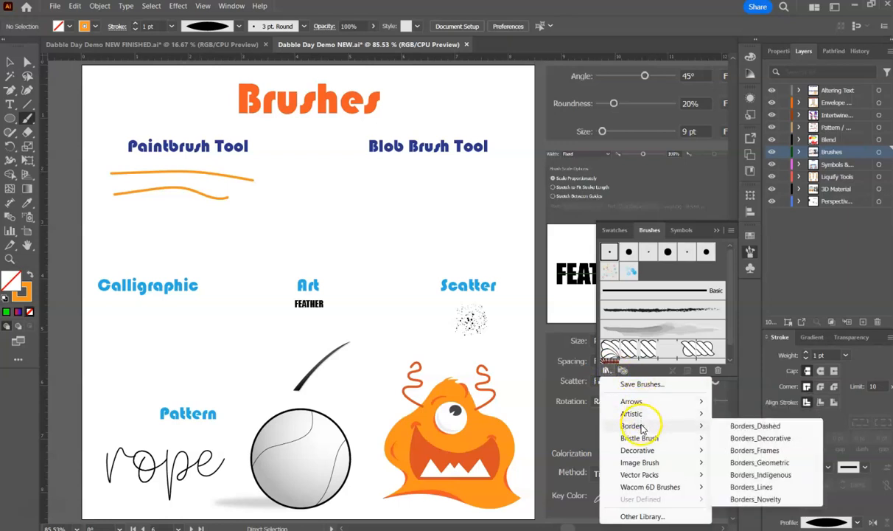
mouse_move(653, 460)
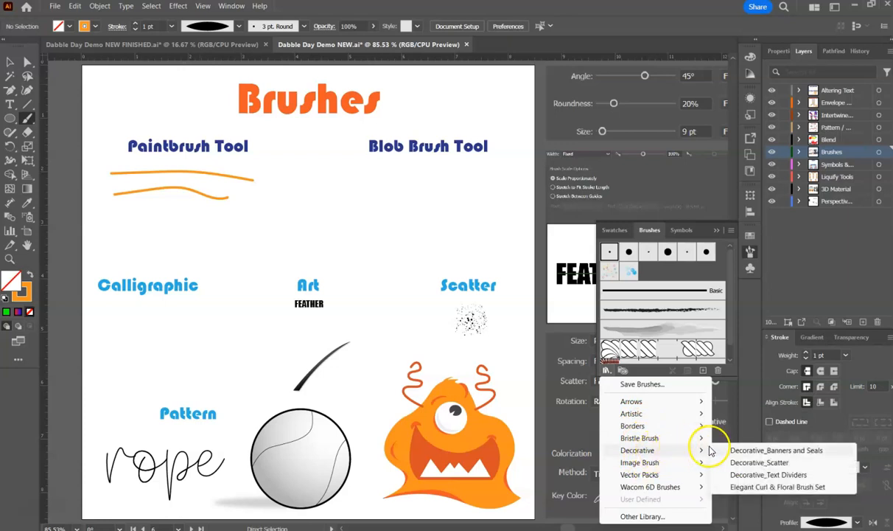
left_click(746, 462)
mouse_move(520, 319)
left_mouse_down()
mouse_move(529, 400)
mouse_move(519, 423)
left_mouse_up()
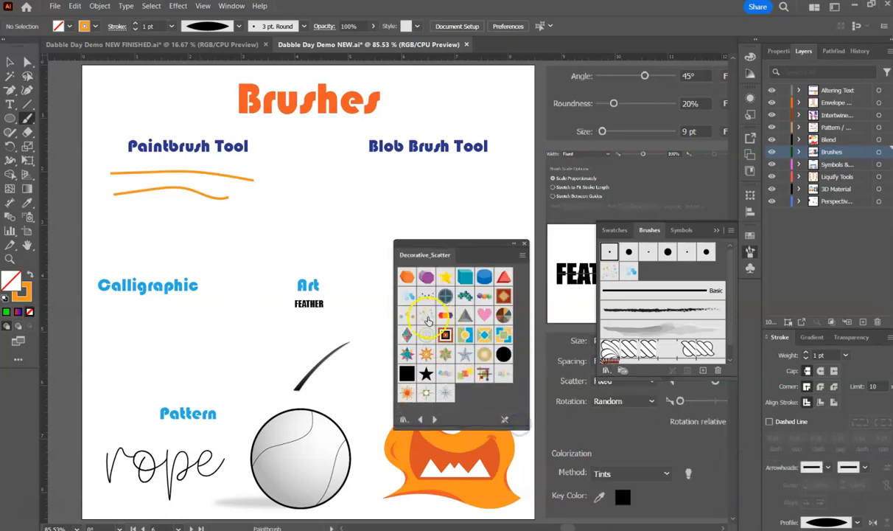
Paint a Dot Rings stroke below the orange lines, then Dot Rings and Bubbles strokes across them with the stroke weight at 0.5 pt.
left_click(426, 318)
mouse_move(103, 213)
left_mouse_down()
mouse_move(167, 205)
mouse_move(249, 218)
left_mouse_up()
left_click(135, 29)
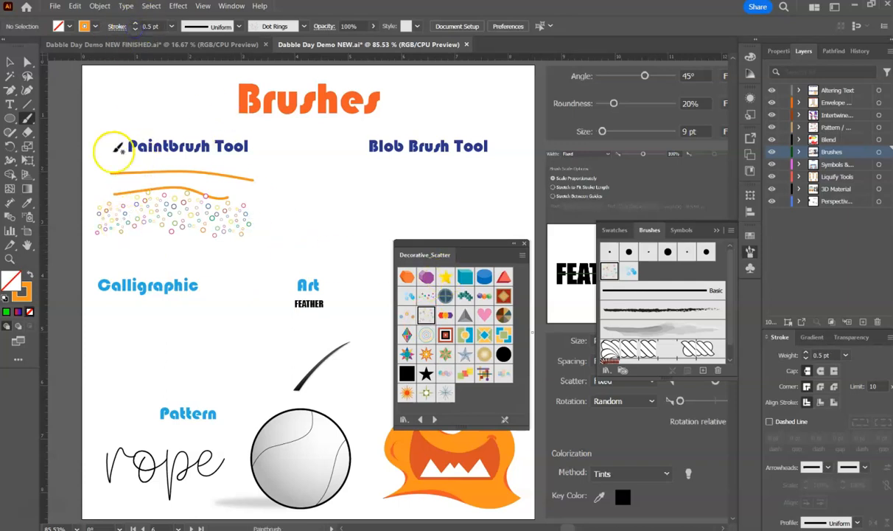
left_click_drag(107, 180, 188, 175)
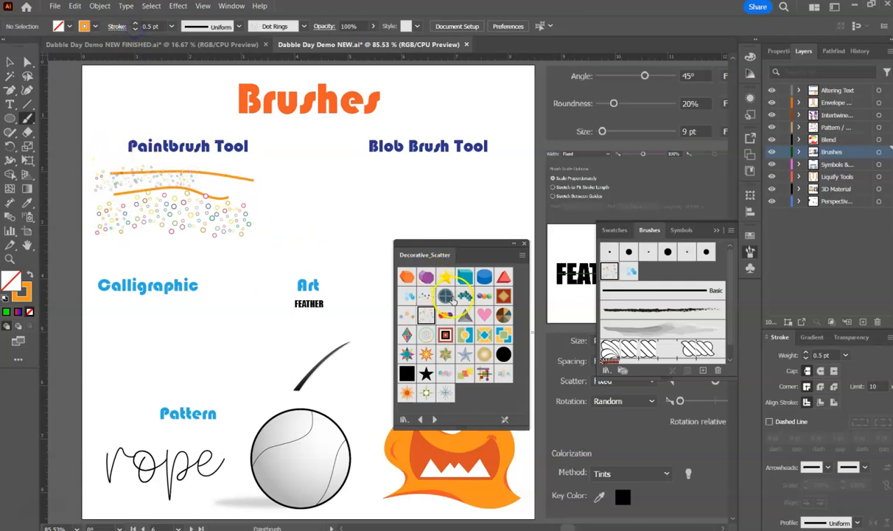
left_click(407, 295)
mouse_move(199, 175)
left_mouse_down()
mouse_move(222, 187)
mouse_move(304, 186)
left_mouse_up()
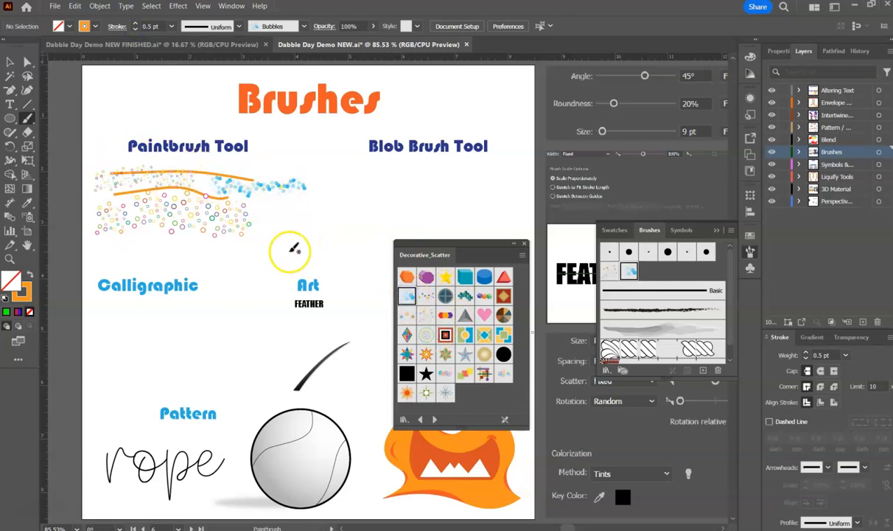
Browse through the preceding brush libraries and bring up Artistic_Watercolor.
left_click(418, 420)
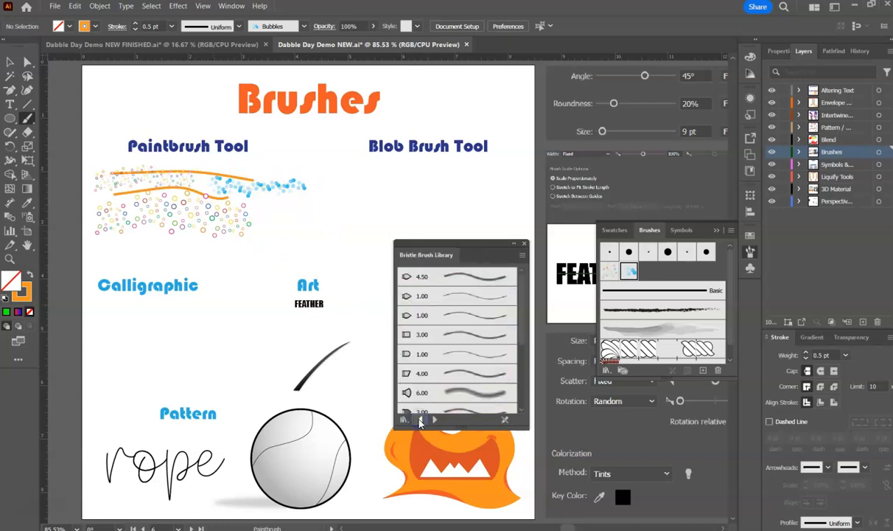
left_click(418, 419)
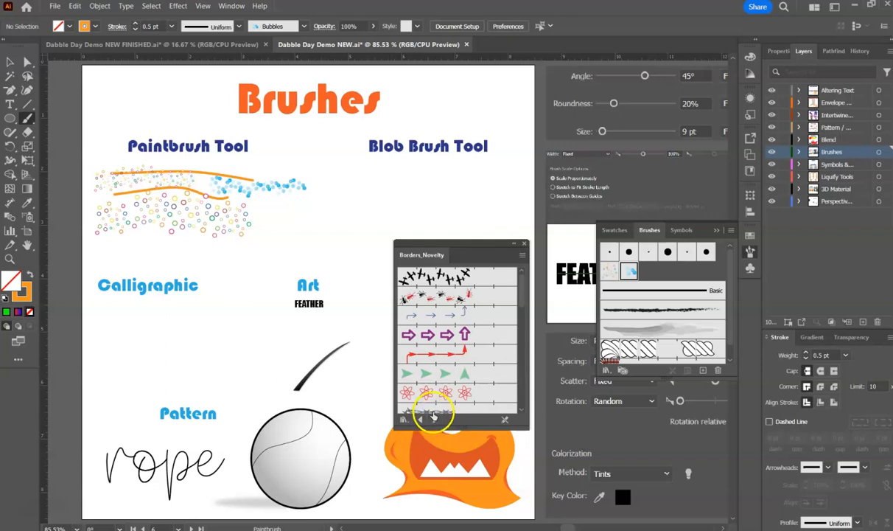
left_click(421, 420)
left_click(421, 420)
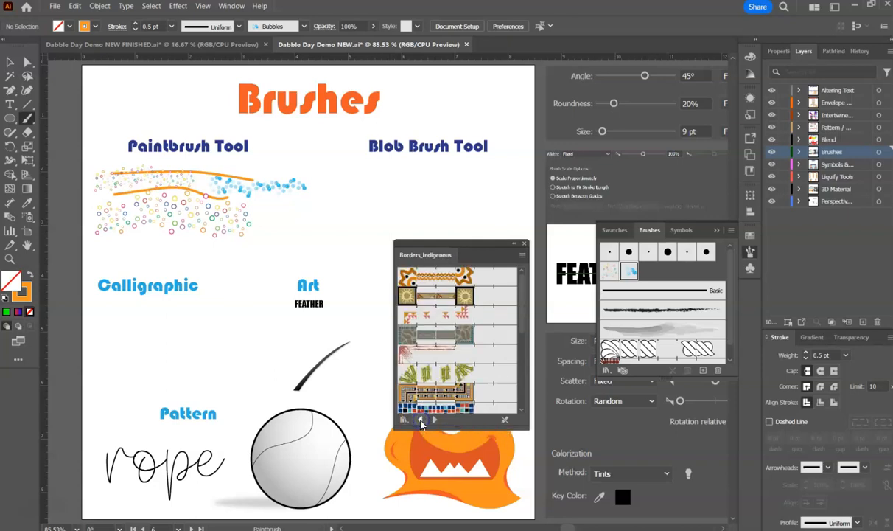
left_click(421, 420)
left_click(421, 419)
left_click(421, 419)
left_click(421, 419)
left_click(421, 419)
left_click(434, 419)
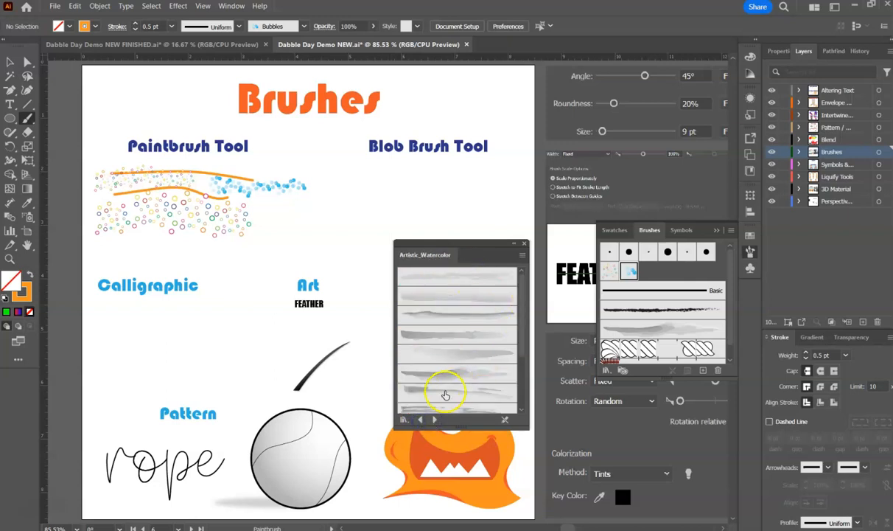
Paint an orange stroke beneath the dot rings with the sixth visible Artistic_Watercolor brush.
left_click(439, 372)
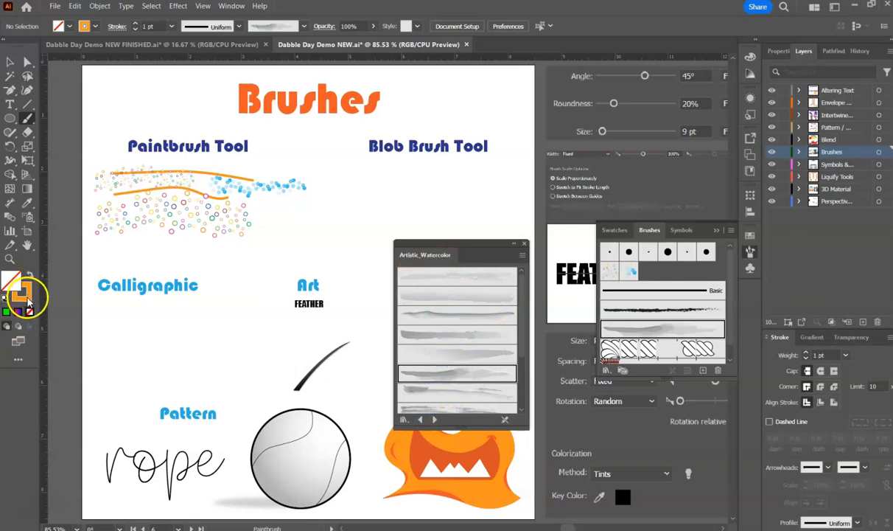
left_click_drag(107, 256, 116, 251)
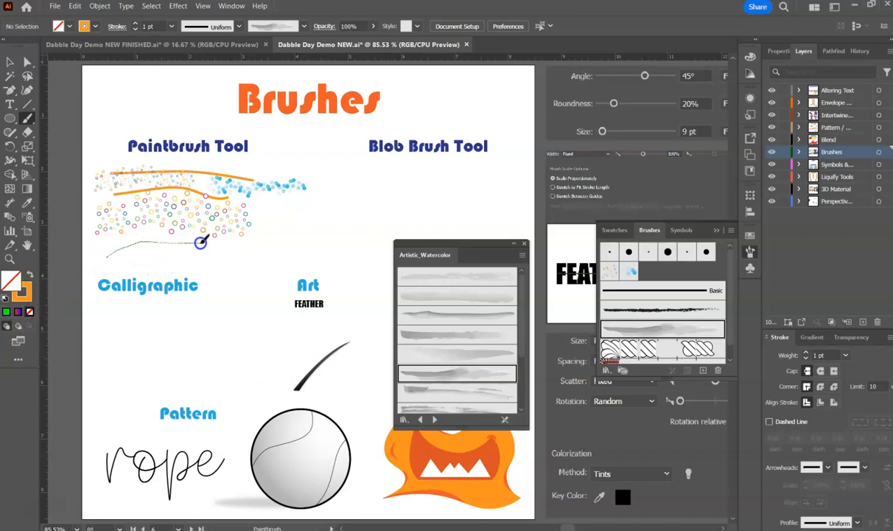
left_click_drag(196, 242, 214, 235)
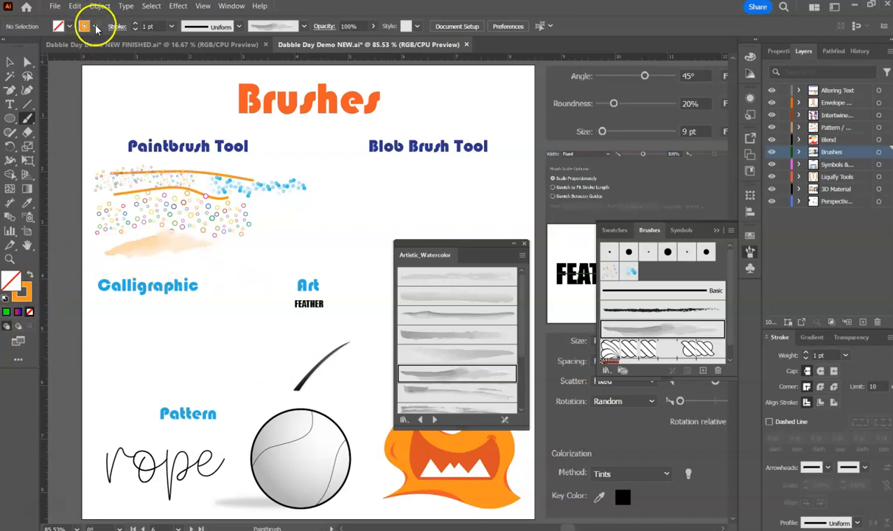
Set the stroke colour to green, paint a watercolor stroke below the orange one, and close the brush library.
left_click(95, 28)
left_click(51, 41)
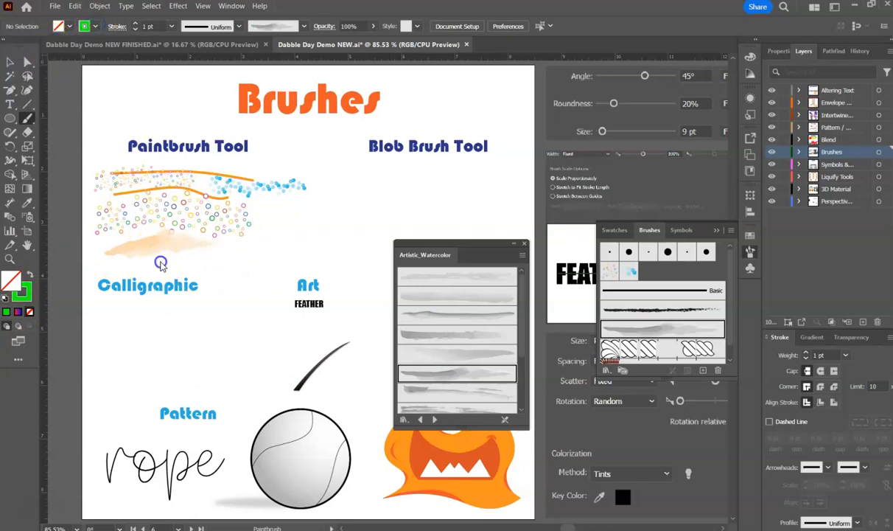
left_click_drag(161, 267, 214, 254)
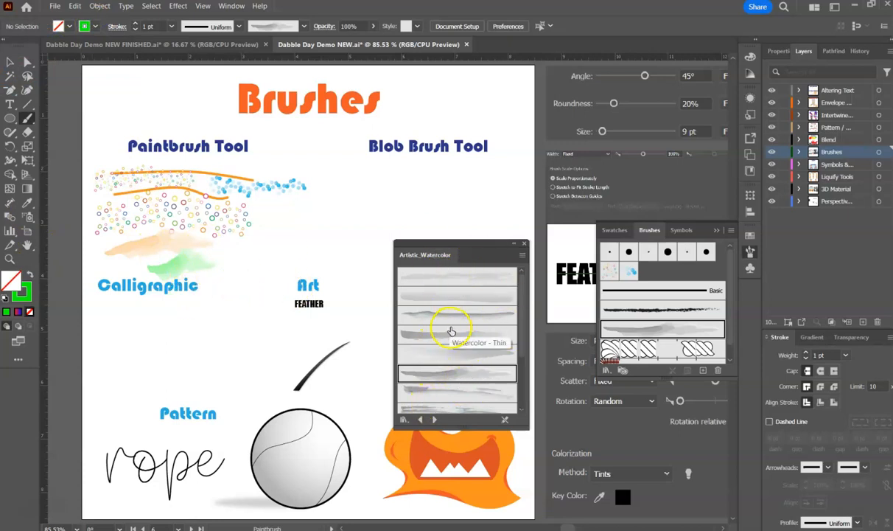
left_click(524, 243)
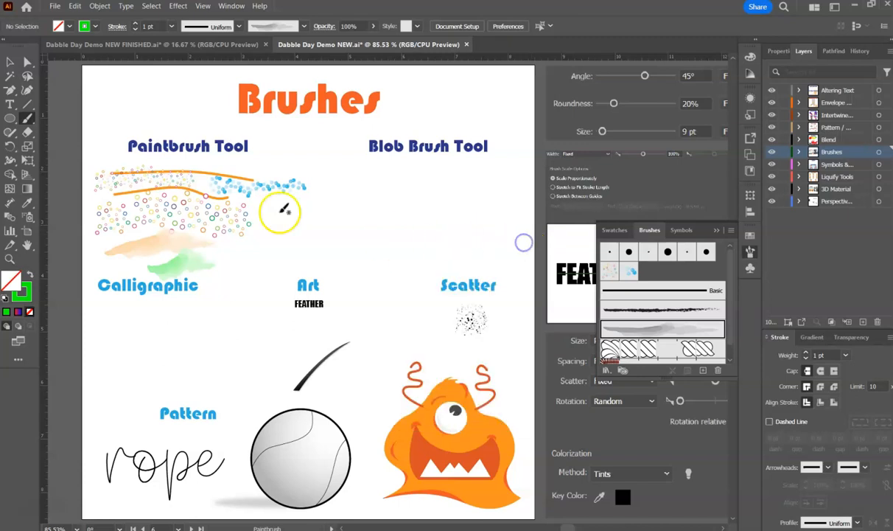
Select the green watercolor stroke and change its brush to Basic.
left_click(10, 62)
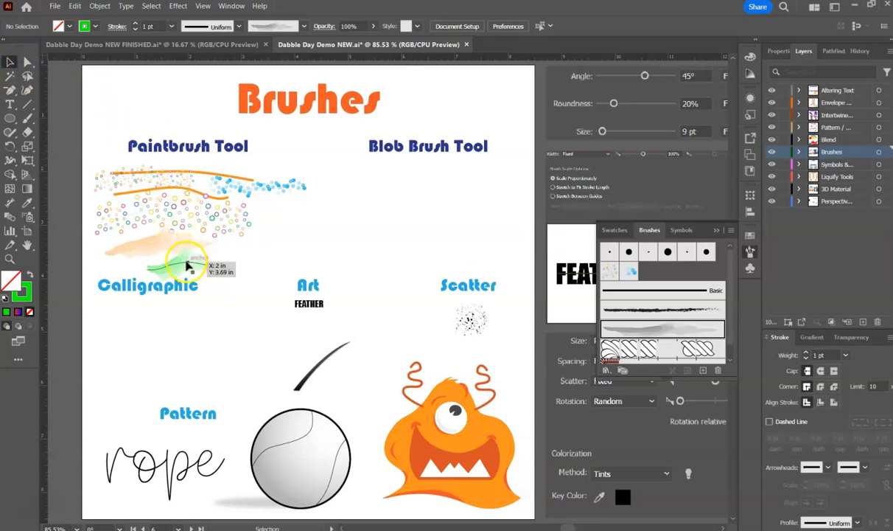
left_click(187, 264)
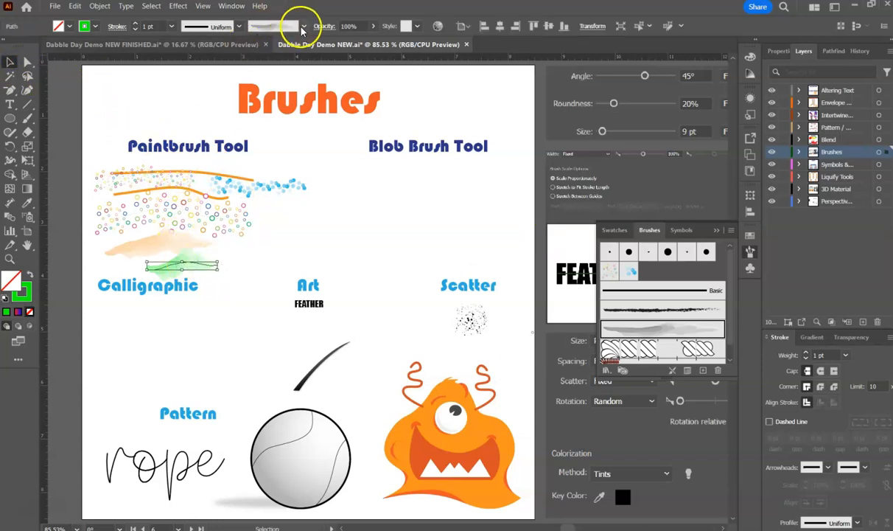
left_click(301, 28)
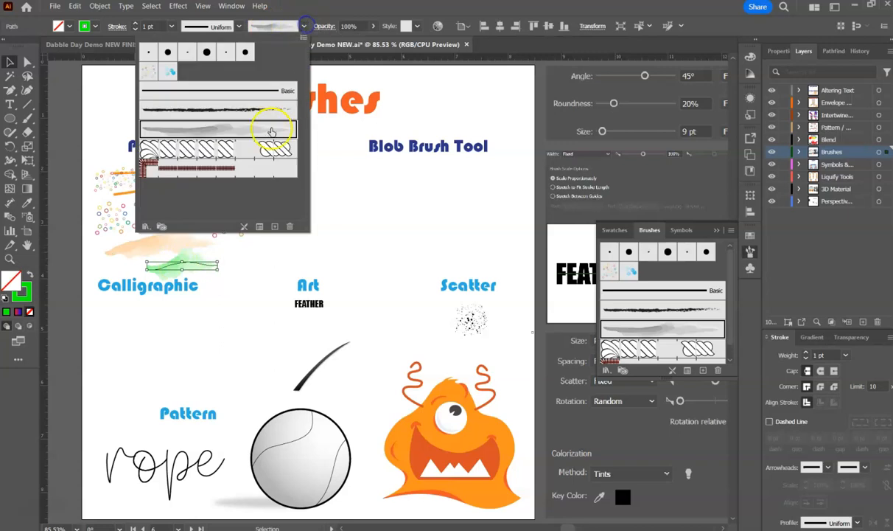
left_click(251, 90)
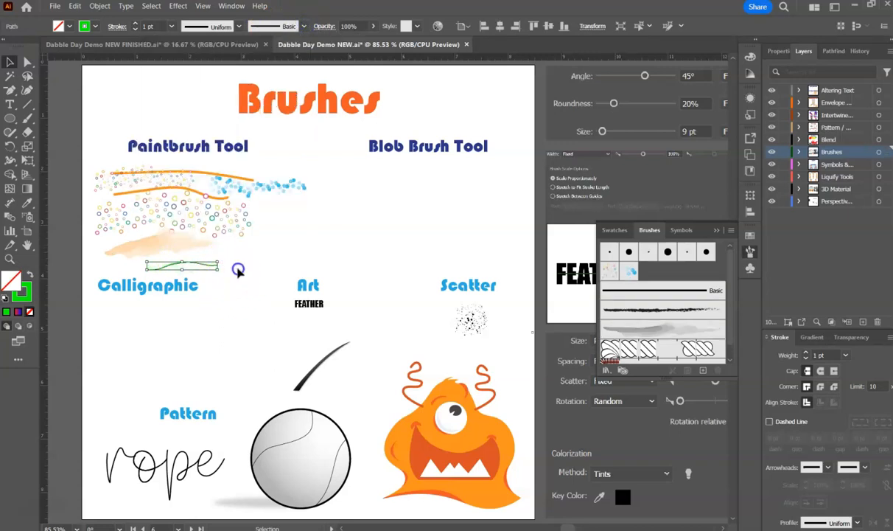
Paint a large solid green shape beneath the Blob Brush Tool heading with the Blob Brush.
left_click(227, 288)
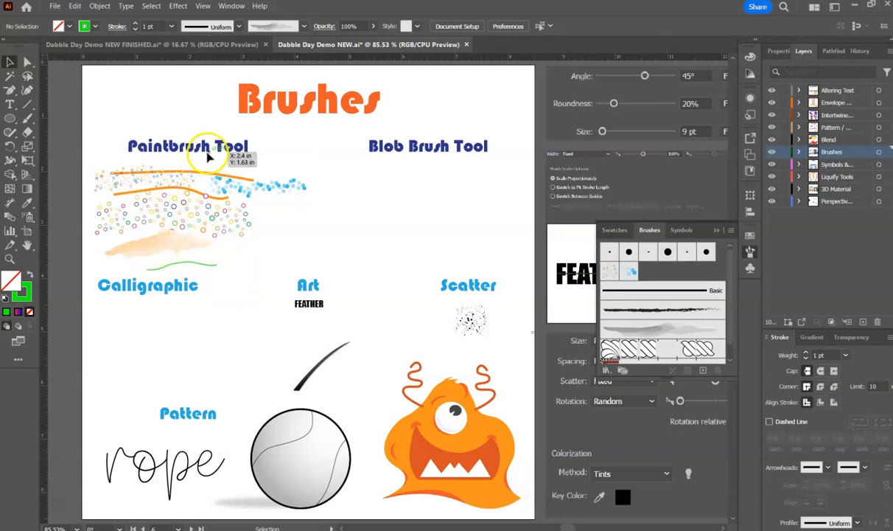
left_click(31, 120)
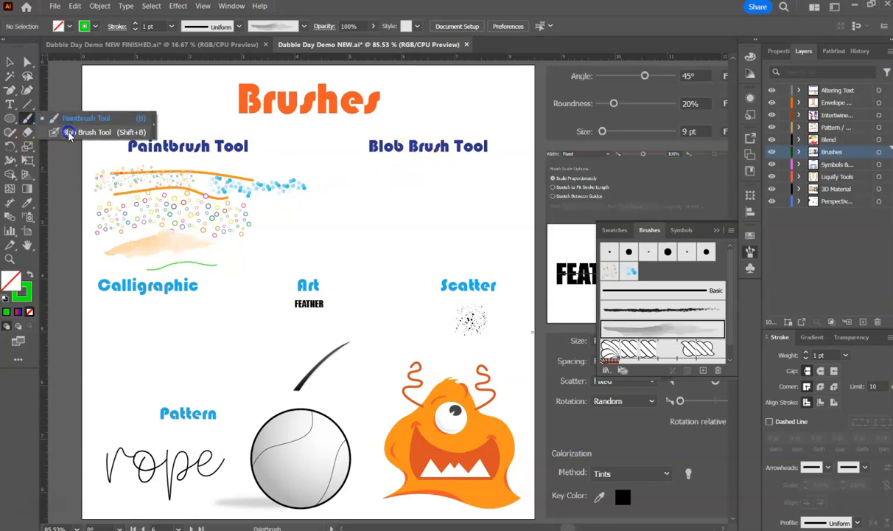
left_click(66, 132)
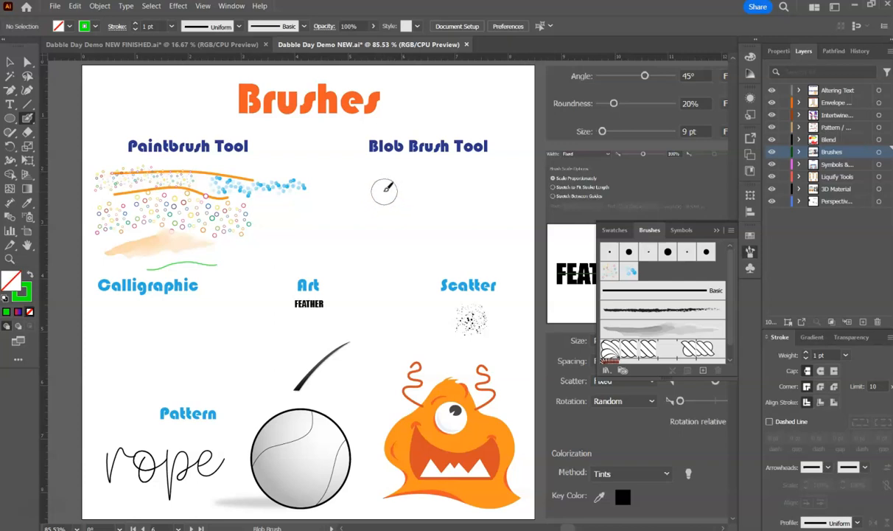
key("bracketright")
key("bracketleft")
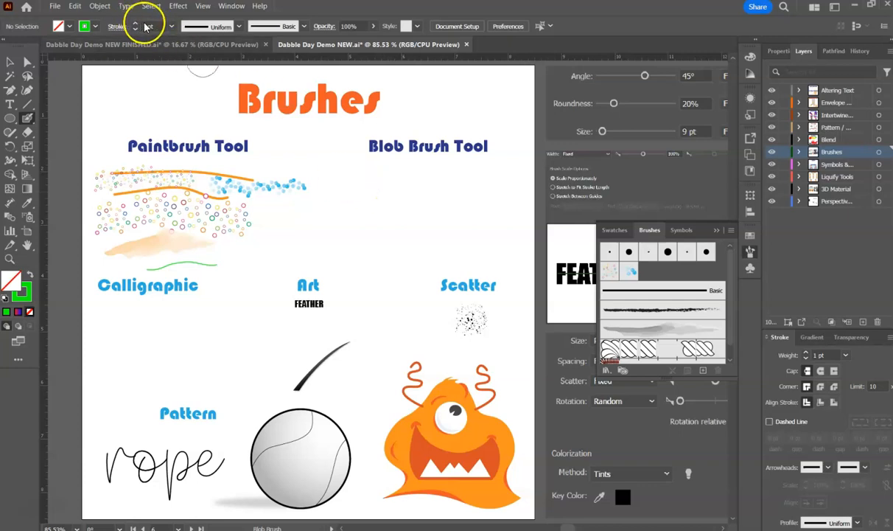
mouse_move(367, 184)
left_mouse_down()
mouse_move(478, 182)
mouse_move(503, 196)
mouse_move(375, 202)
mouse_move(362, 210)
mouse_move(379, 220)
mouse_move(498, 219)
mouse_move(485, 240)
mouse_move(367, 240)
mouse_move(369, 263)
mouse_move(425, 251)
left_mouse_up()
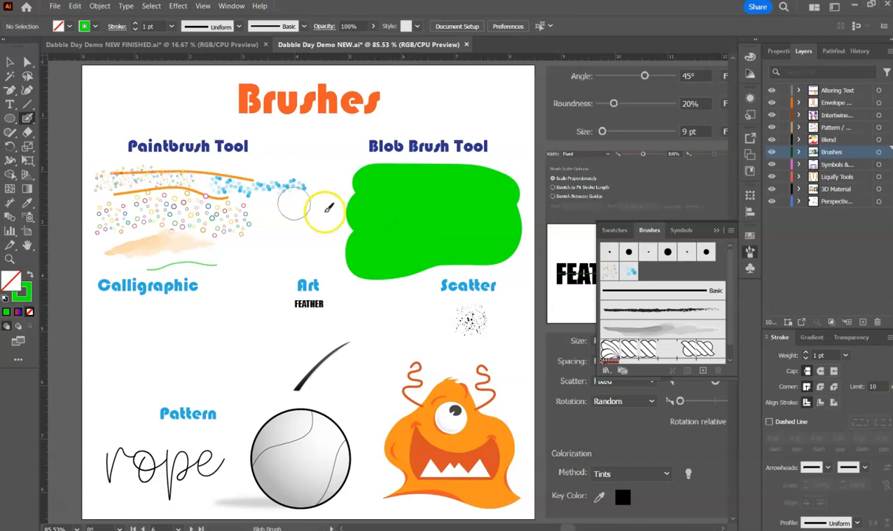
Select the green blob to examine its fill and path outline, bring up the Pathfinder options, and deselect the blob.
left_click(10, 61)
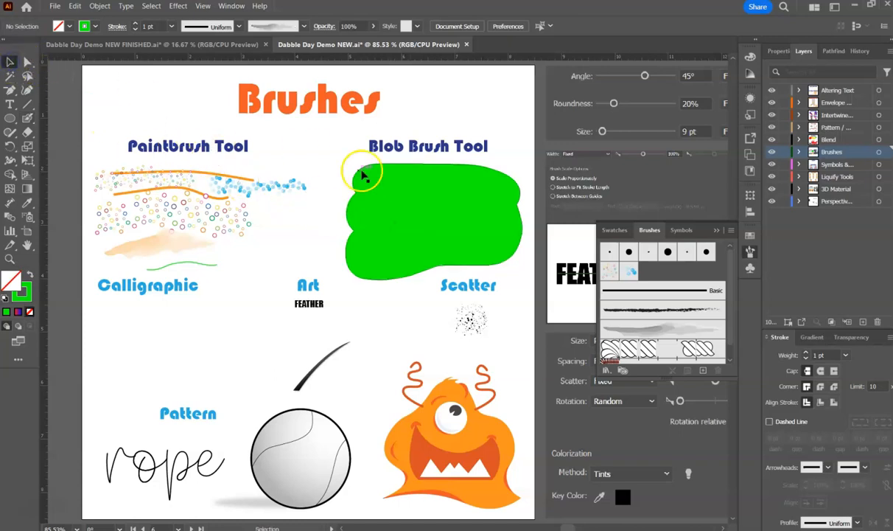
left_click(429, 196)
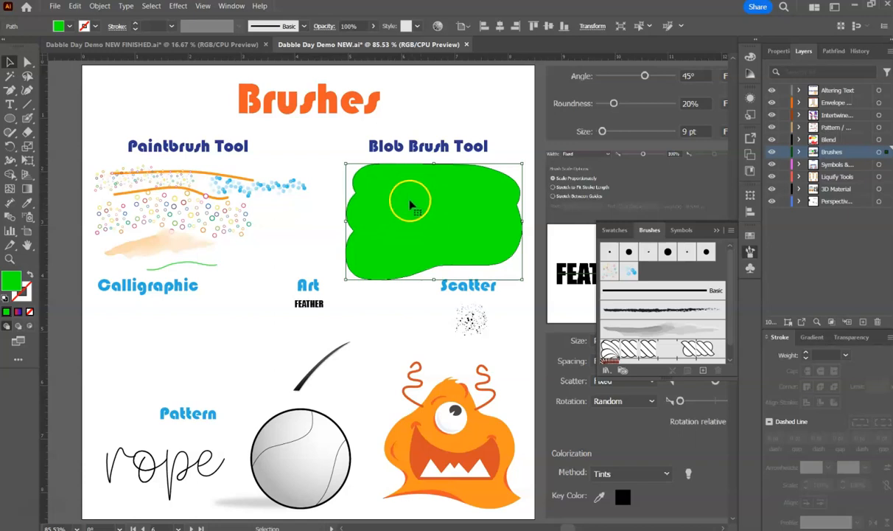
left_click(834, 53)
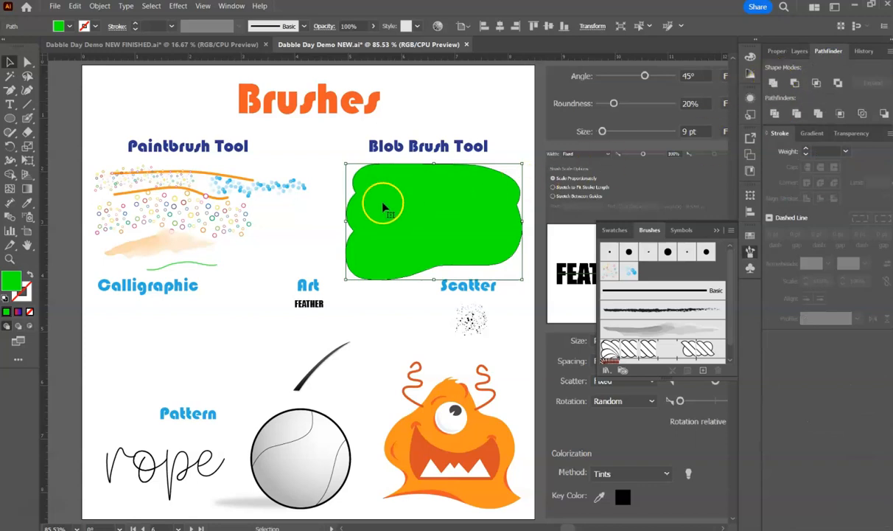
left_click(317, 218)
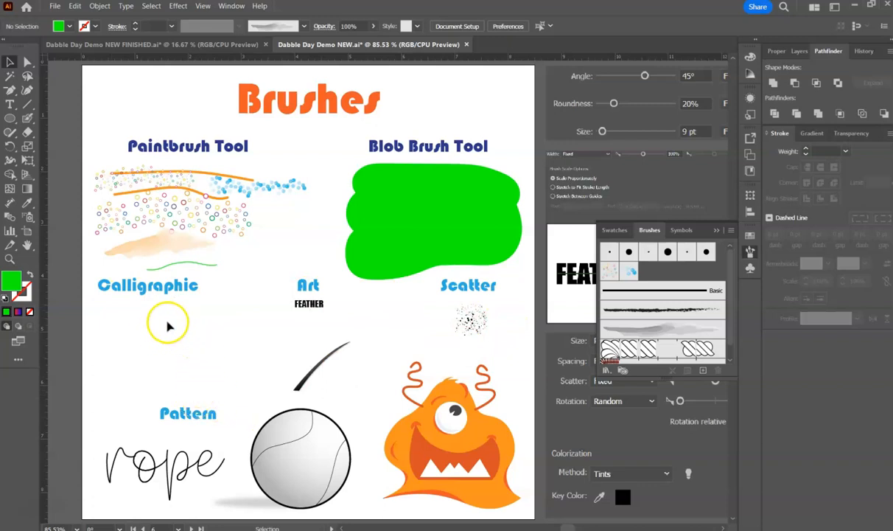
Start a new brush of the Calligraphic Brush type from the brush definitions.
left_click(306, 28)
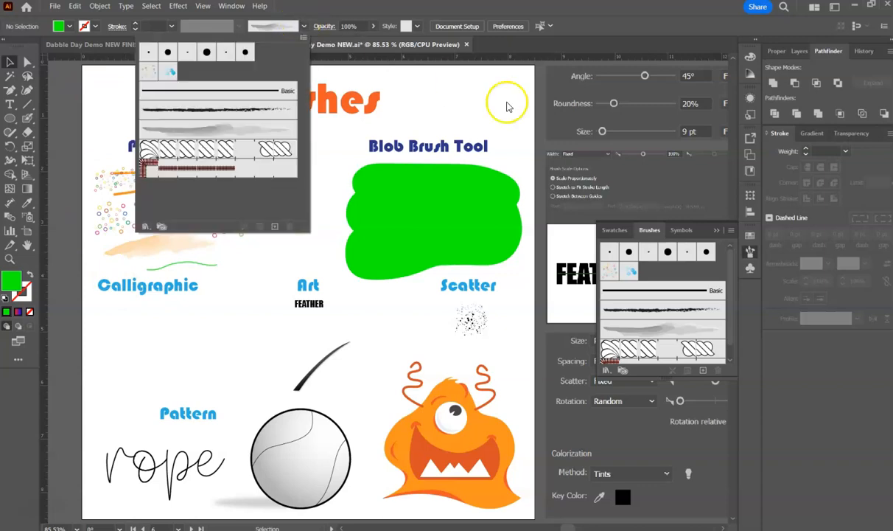
left_click(751, 254)
left_click(750, 254)
left_click(750, 254)
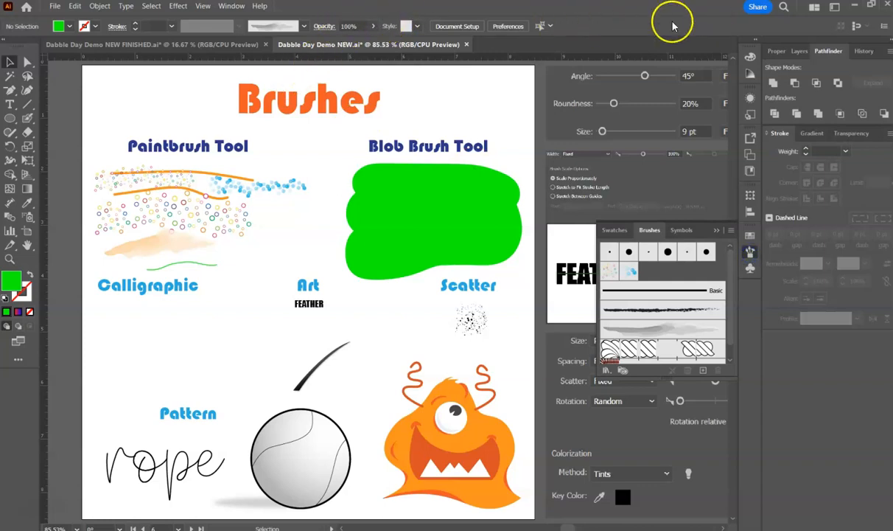
left_click(303, 28)
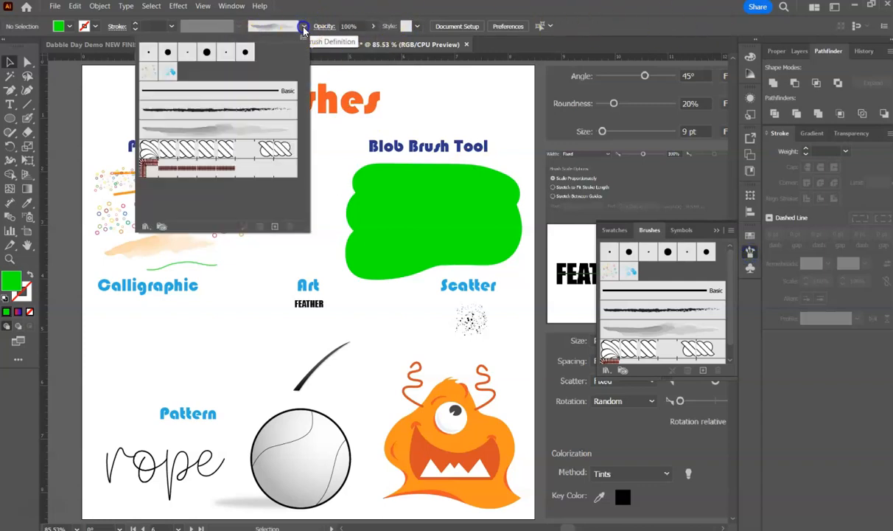
left_click(274, 228)
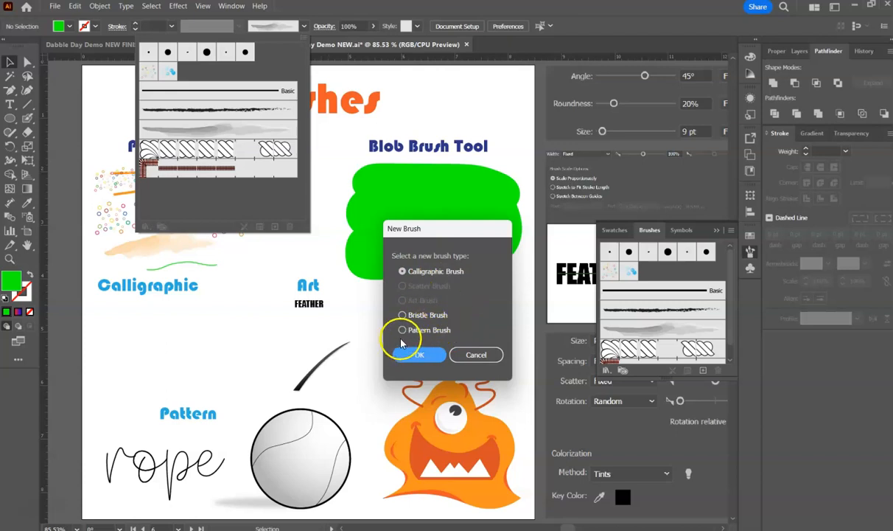
left_click_drag(432, 237, 605, 200)
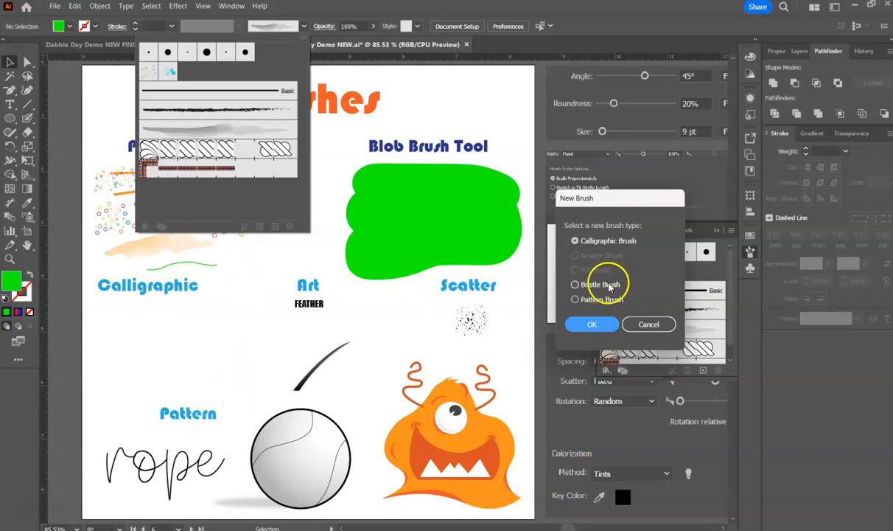
left_click_drag(620, 200, 553, 197)
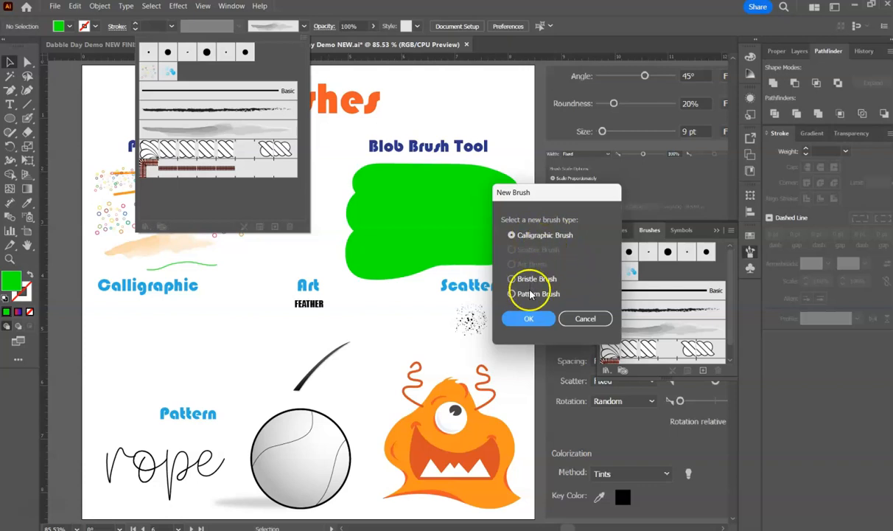
left_click(529, 319)
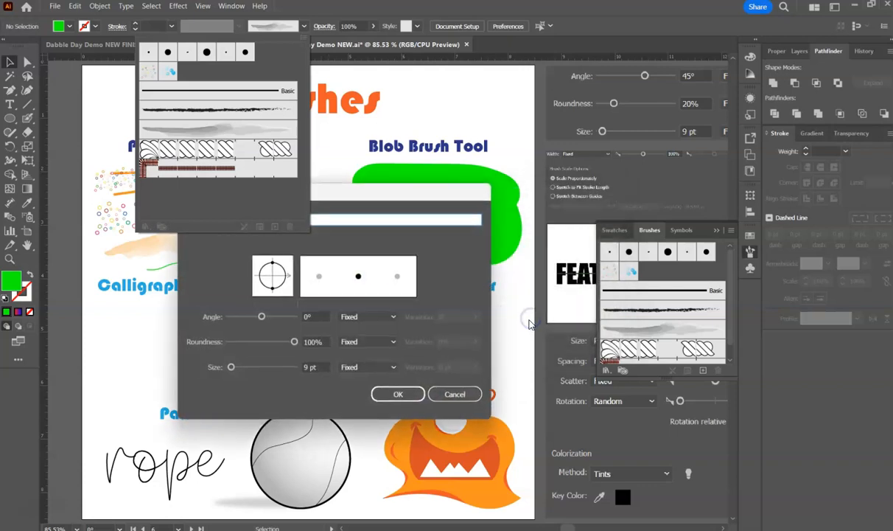
mouse_move(442, 193)
left_mouse_down()
mouse_move(564, 197)
mouse_move(585, 140)
left_mouse_up()
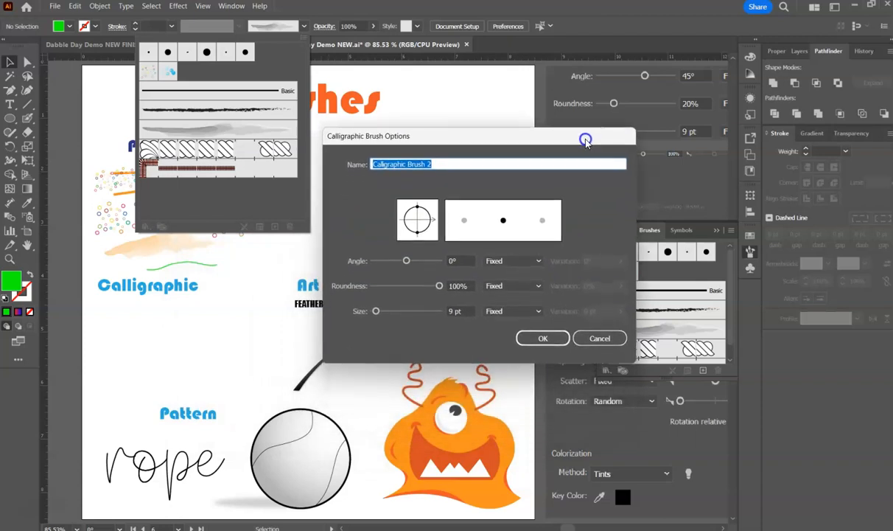
Define the calligraphic brush with a 41° angle, 65% roundness and 15 pt random size with 6 pt variation, and create it.
left_click(407, 262)
left_click_drag(412, 253, 413, 255)
left_click(439, 286)
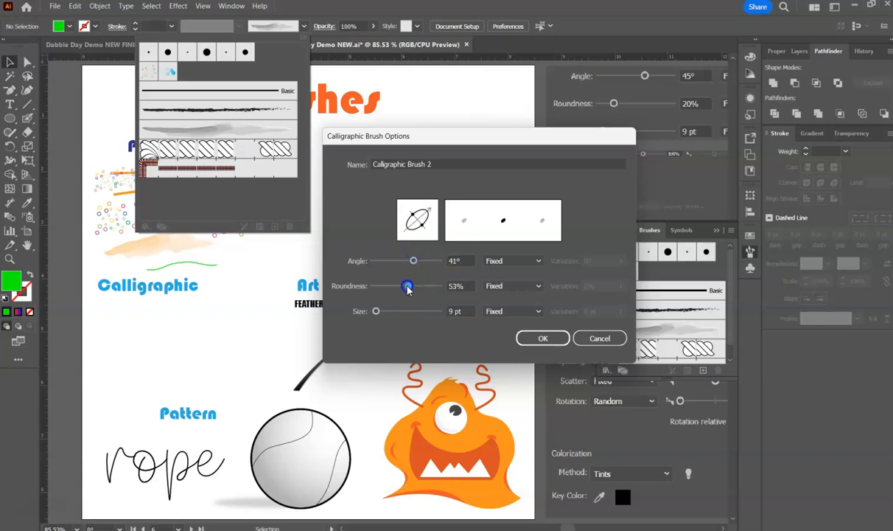
mouse_move(375, 311)
left_mouse_down()
mouse_move(399, 310)
mouse_move(376, 311)
left_mouse_up()
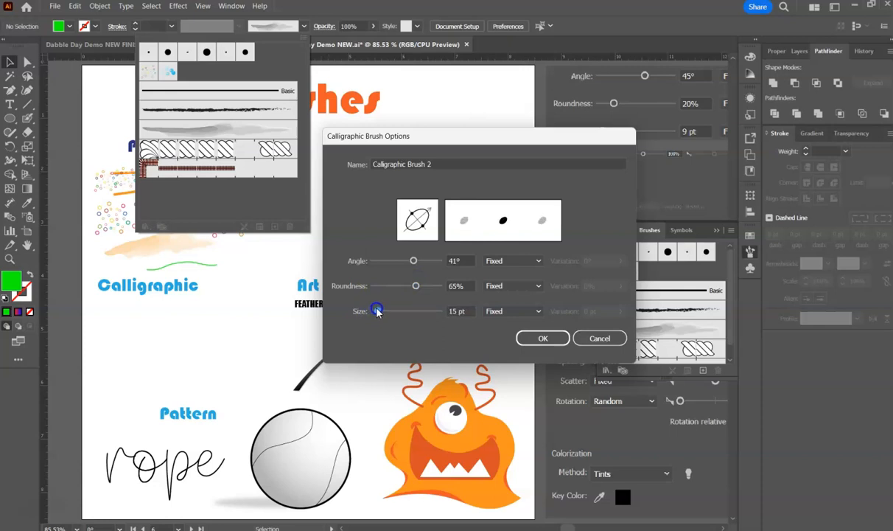
left_click(504, 310)
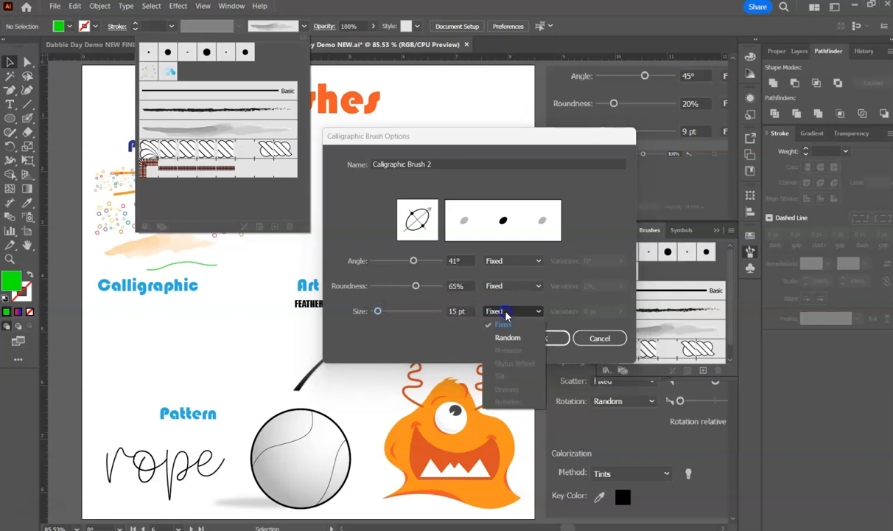
left_click(507, 341)
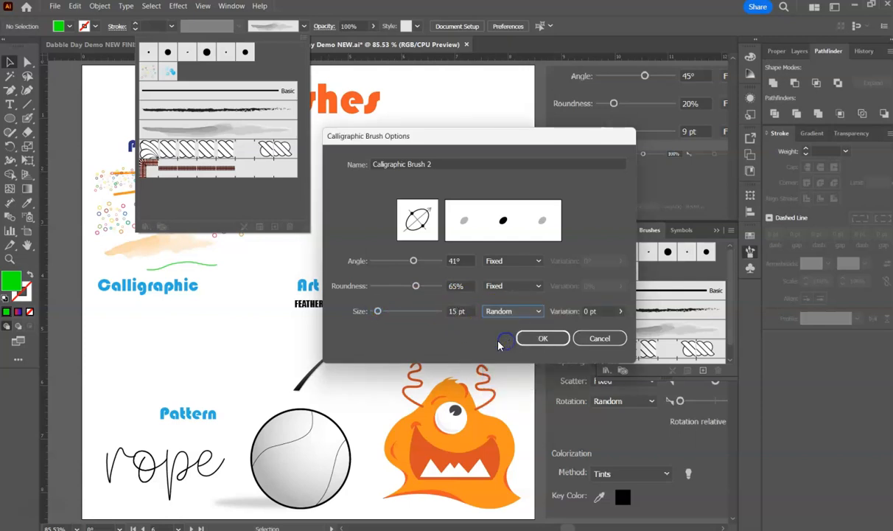
left_click(621, 311)
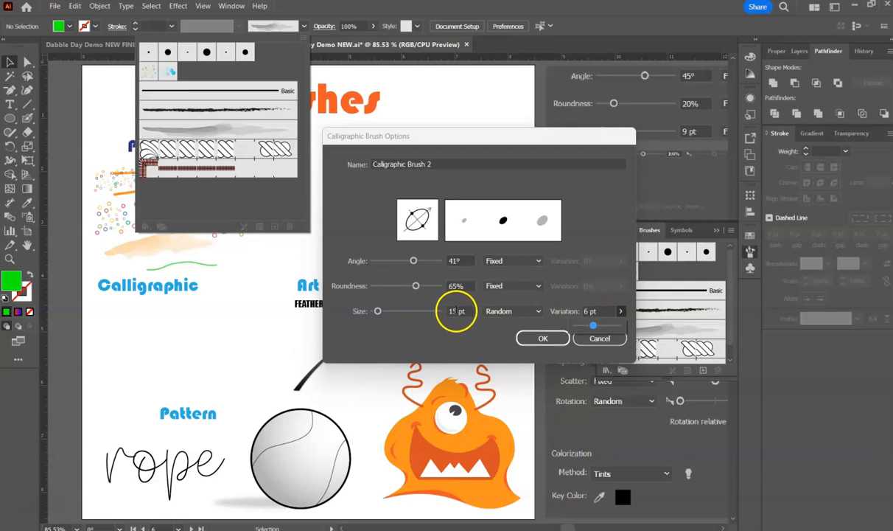
left_click(536, 338)
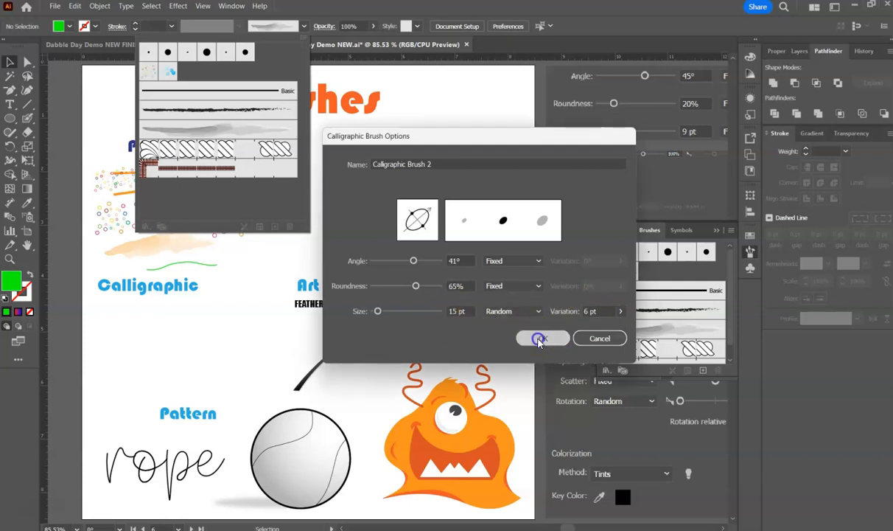
Paint several wavy green strokes beneath the Calligraphic heading with the Paintbrush and the new calligraphic brush.
left_click(132, 324)
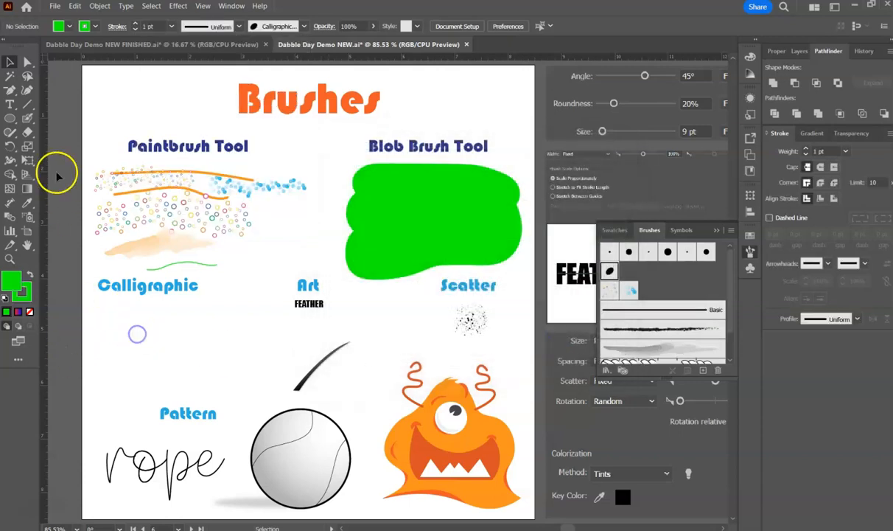
left_click(27, 118)
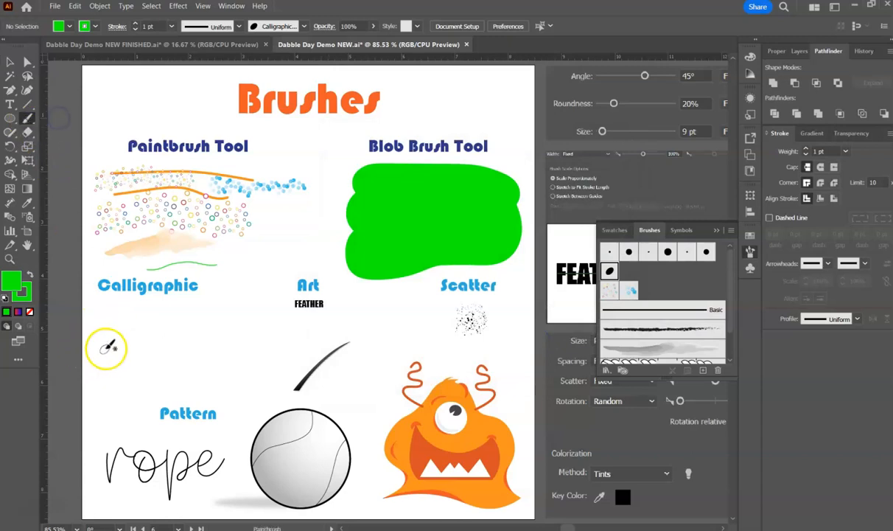
left_click_drag(103, 345, 184, 322)
left_click_drag(256, 333, 260, 335)
mouse_move(108, 366)
left_mouse_down()
mouse_move(171, 353)
mouse_move(293, 362)
left_mouse_up()
mouse_move(122, 388)
left_mouse_down()
mouse_move(165, 370)
mouse_move(247, 375)
left_mouse_up()
left_click_drag(123, 399, 196, 383)
left_click_drag(117, 301, 259, 312)
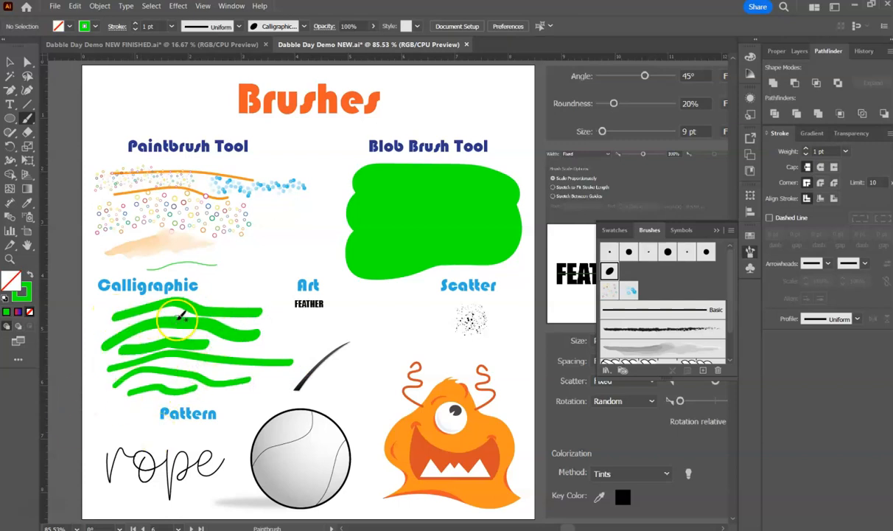
Undo all the green calligraphic strokes beneath the Calligraphic heading.
key("ctrl+z")
key("ctrl+z")
key("ctrl+z")
key("ctrl+z")
key("ctrl+z")
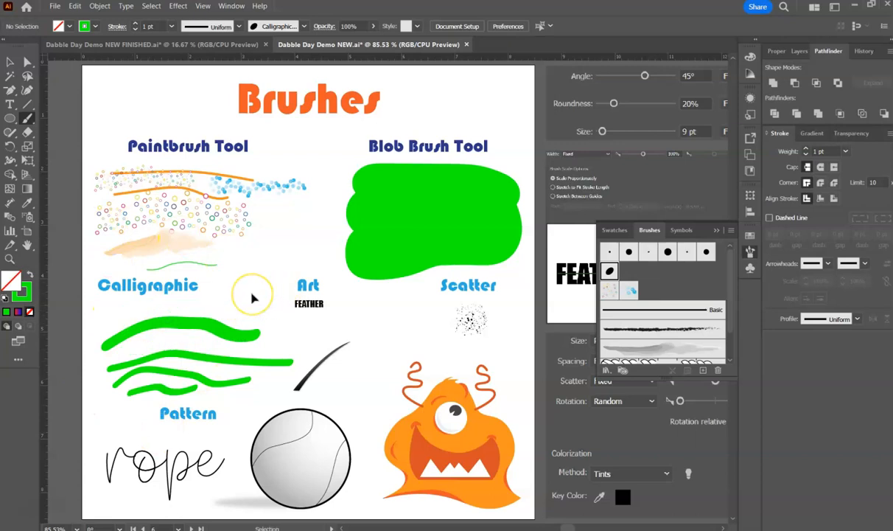
key("ctrl+z")
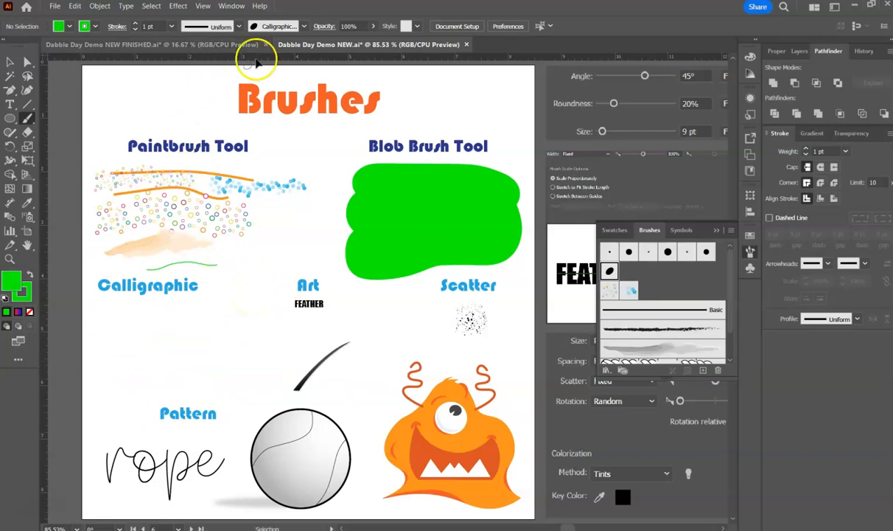
Review the brush options of Calligraphic Brush 2 and leave them without changes.
left_click(302, 28)
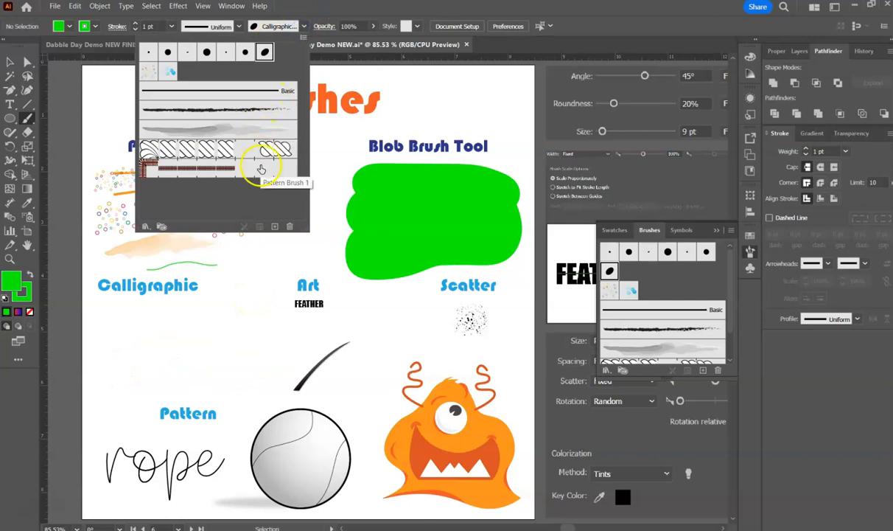
double_click(265, 51)
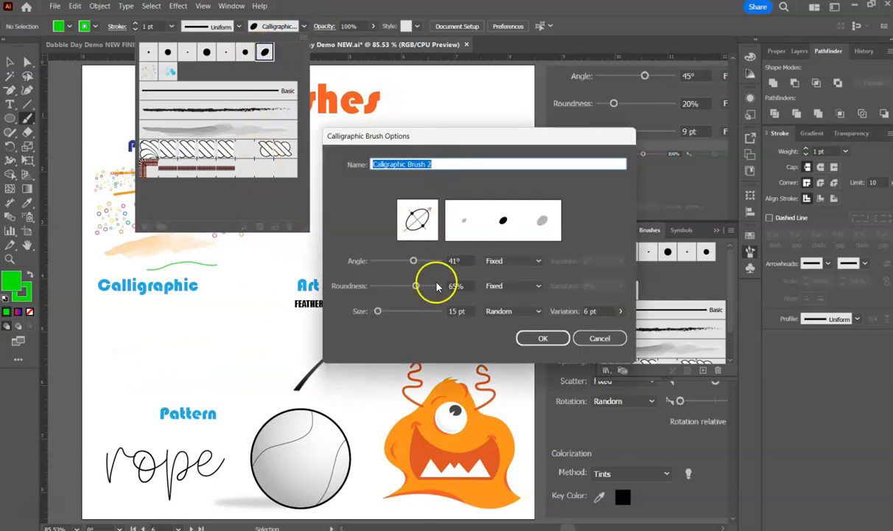
left_click_drag(468, 135, 328, 141)
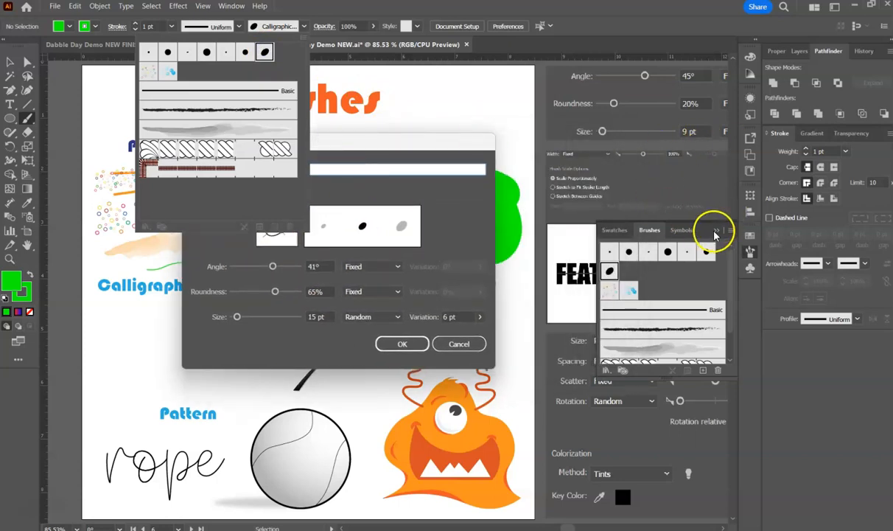
left_click(458, 343)
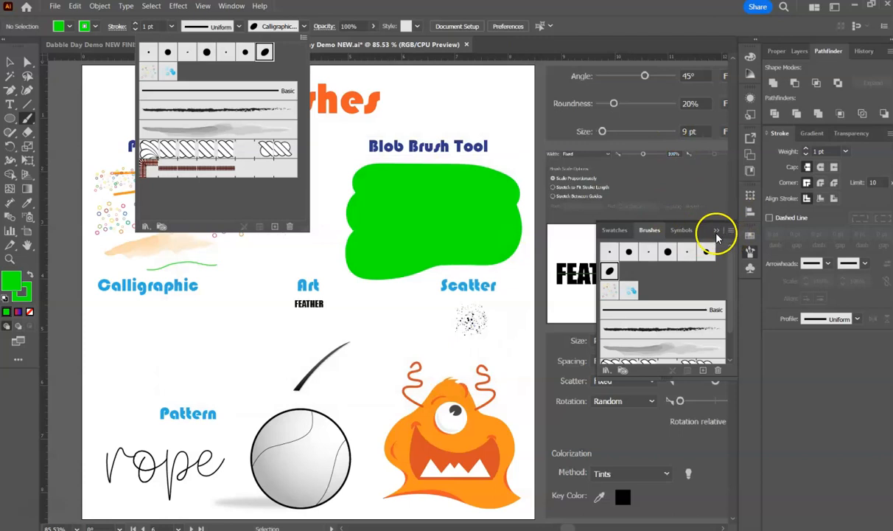
Set the angle of Calligraphic Brush 2 to 45° and its roundness to 20% in the brush options.
left_click(650, 230)
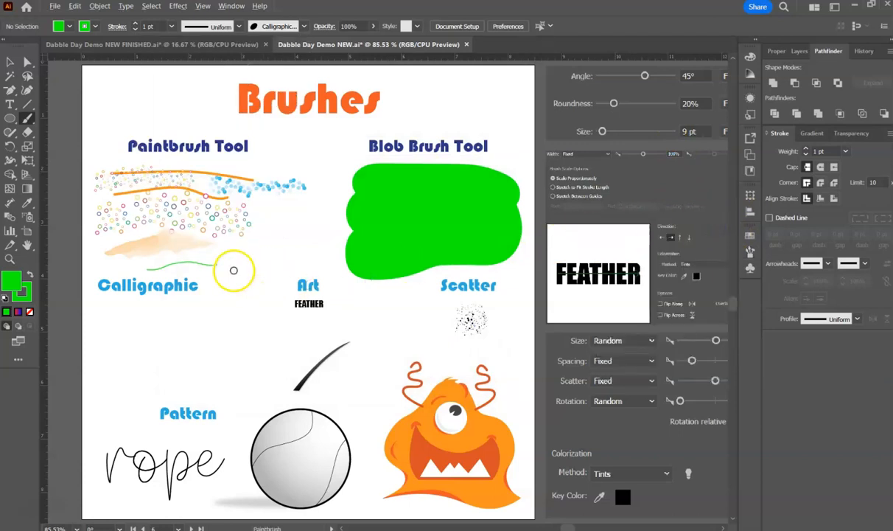
scroll(234, 270, "down", 1)
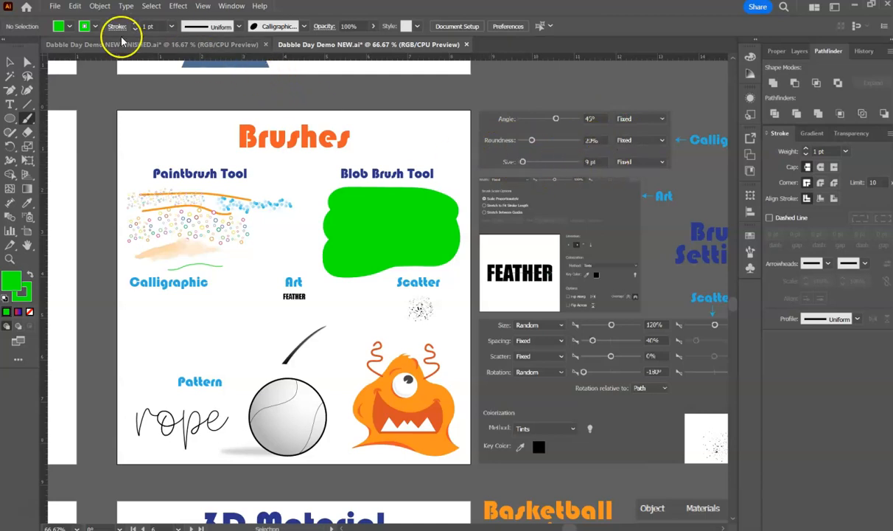
left_click(280, 27)
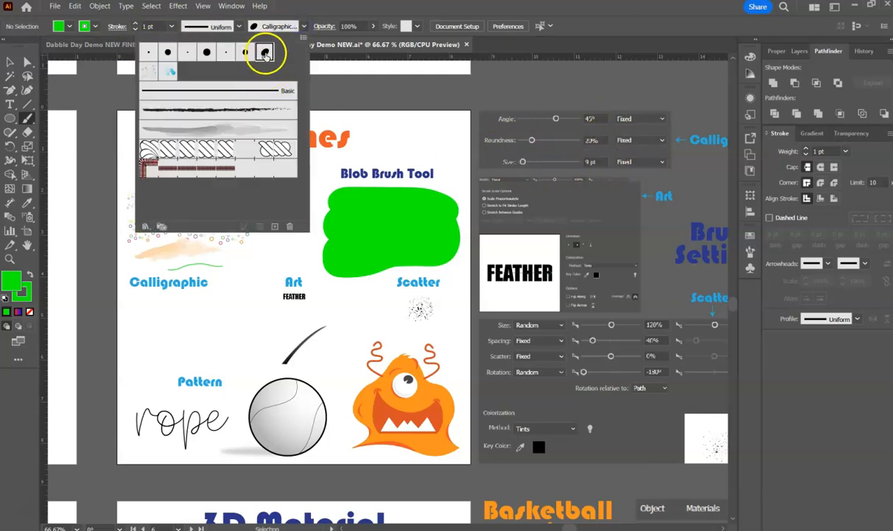
double_click(265, 53)
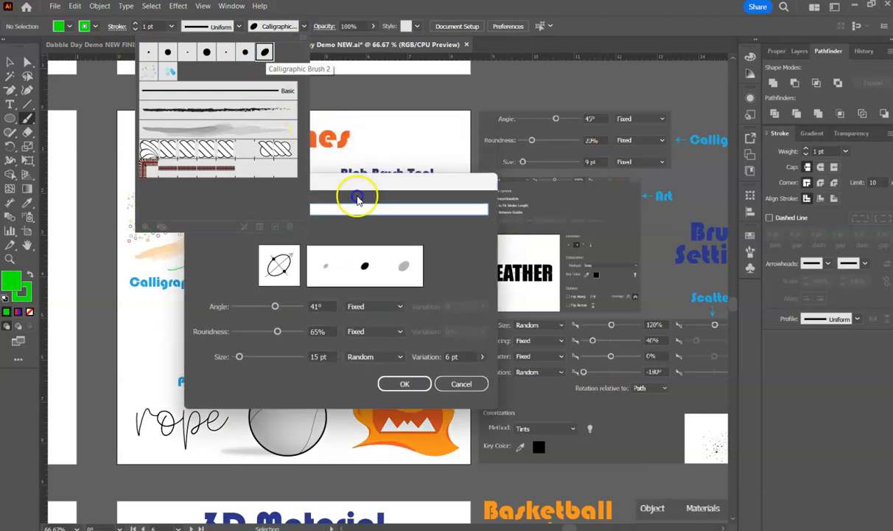
left_click(313, 357)
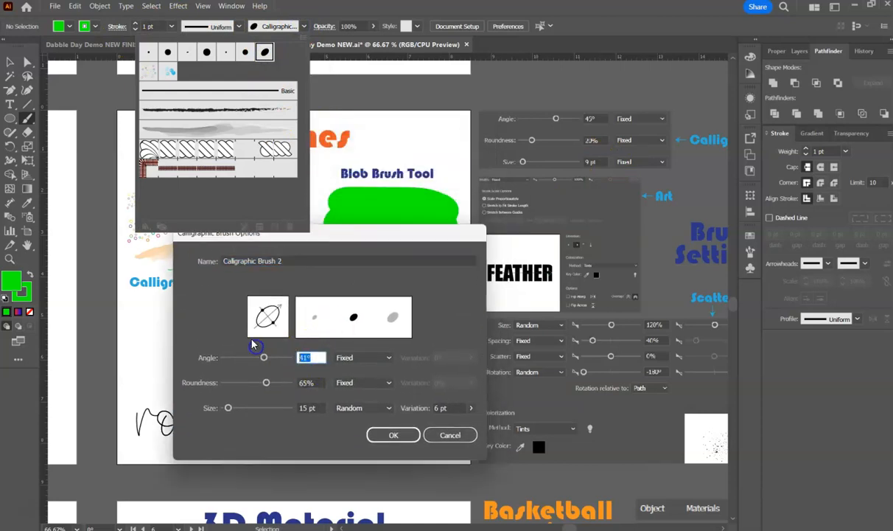
type("45")
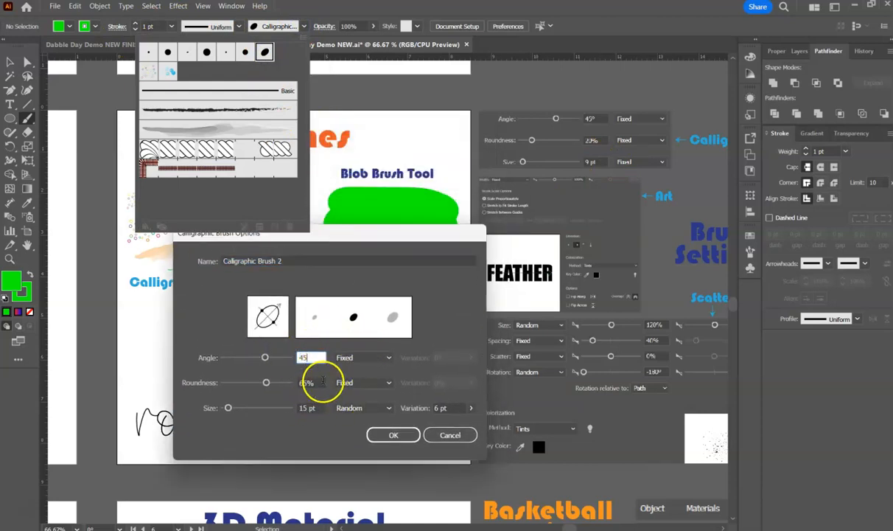
key("Tab")
type("45")
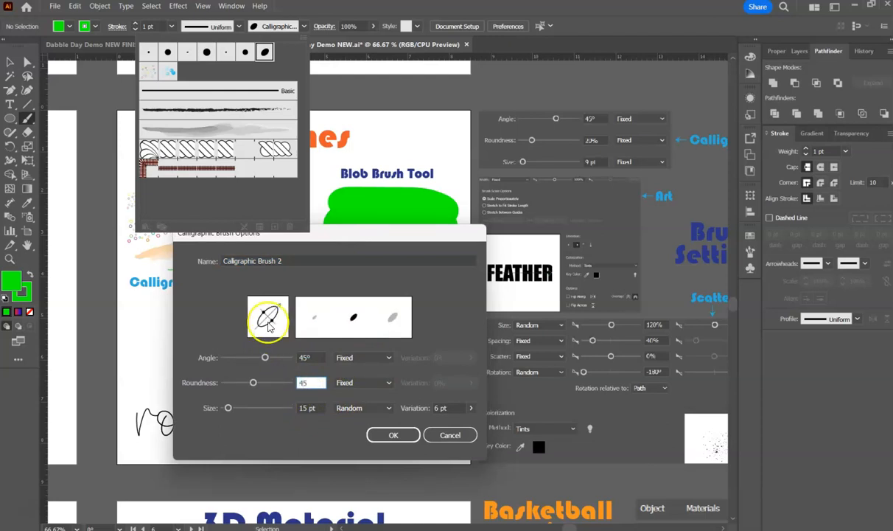
key("BackSpace")
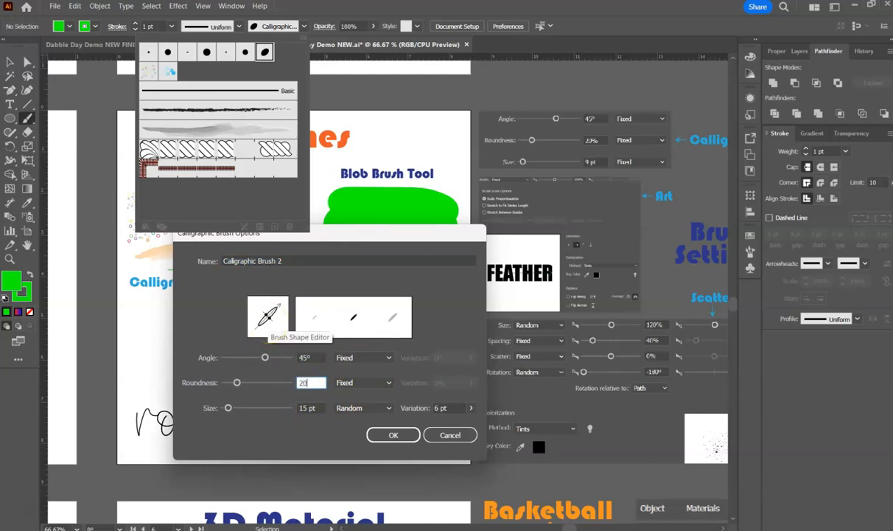
Set the calligraphic brush size to 9 pt, change its size variation to Fixed, and apply the options.
left_click(309, 409)
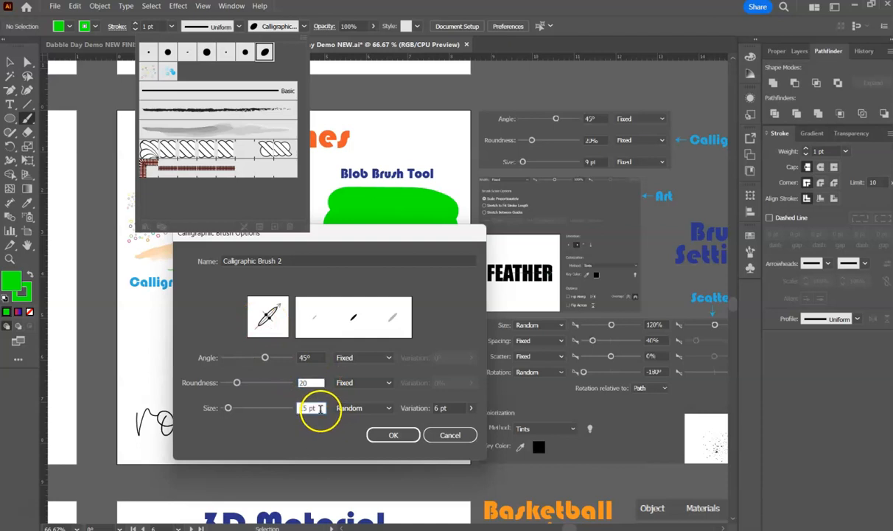
type("9")
left_click(375, 409)
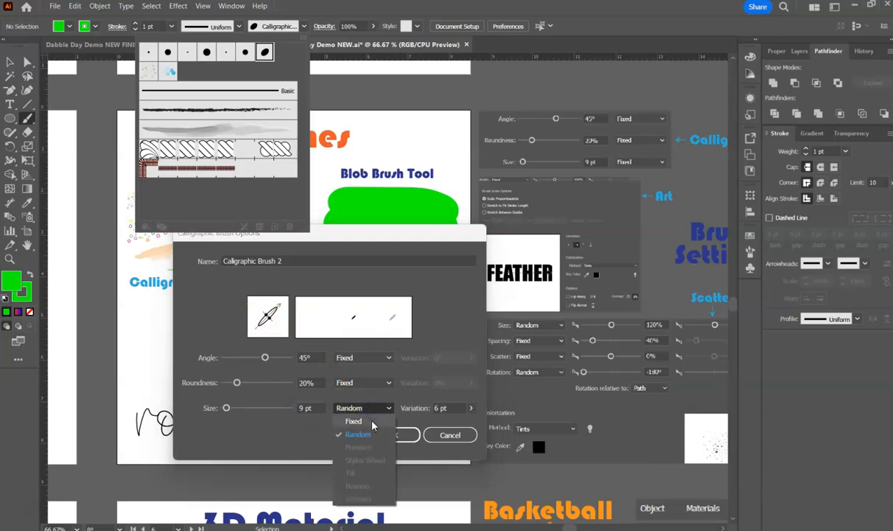
left_click(372, 425)
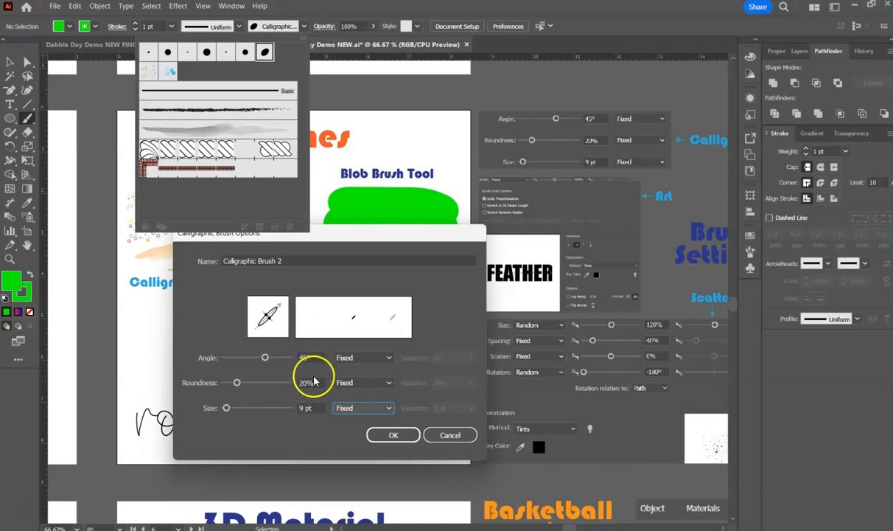
left_click(397, 434)
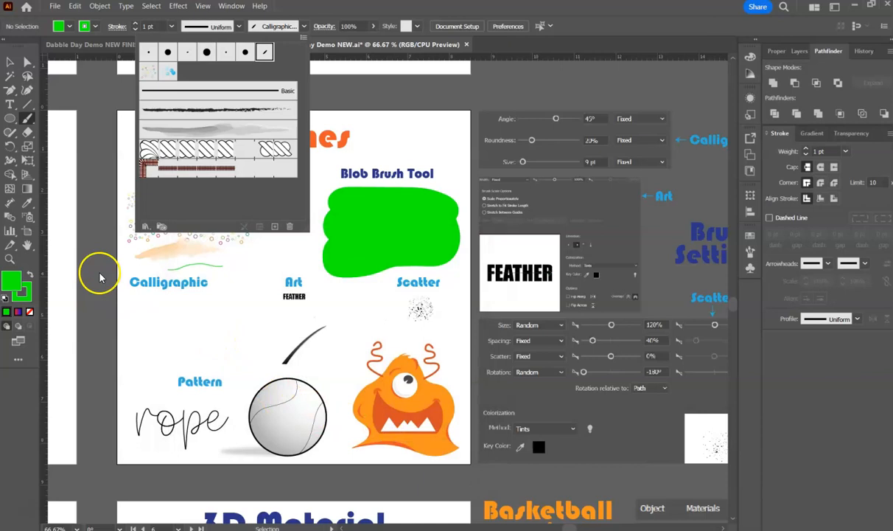
Handwrite a first name in green beneath the Calligraphic heading with the edited calligraphic brush.
left_click(304, 27)
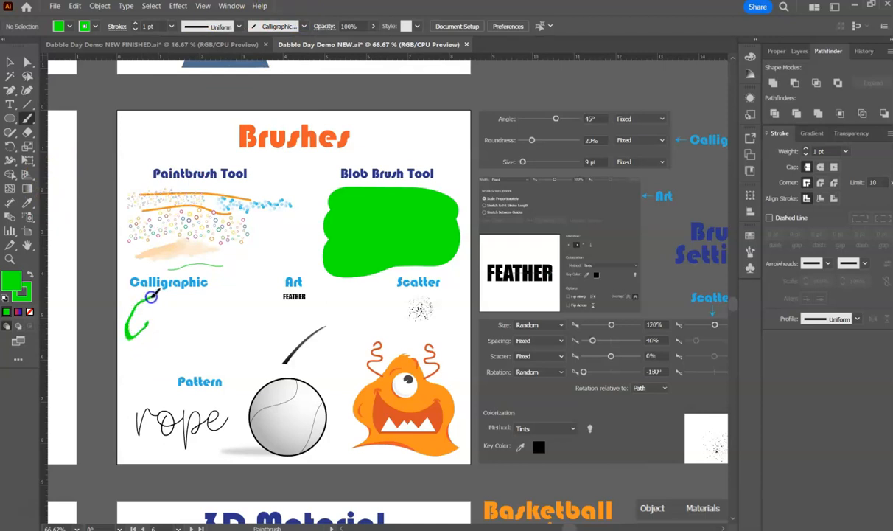
left_click_drag(143, 358, 166, 340)
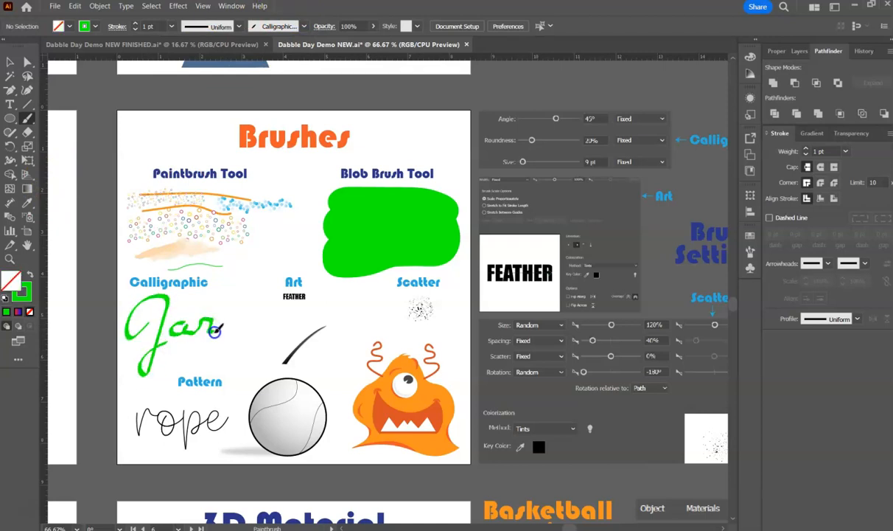
mouse_move(250, 313)
left_mouse_down()
mouse_move(242, 336)
mouse_move(253, 329)
mouse_move(260, 294)
mouse_move(256, 338)
mouse_move(267, 312)
mouse_move(266, 333)
mouse_move(283, 327)
mouse_move(273, 313)
mouse_move(208, 325)
left_mouse_up()
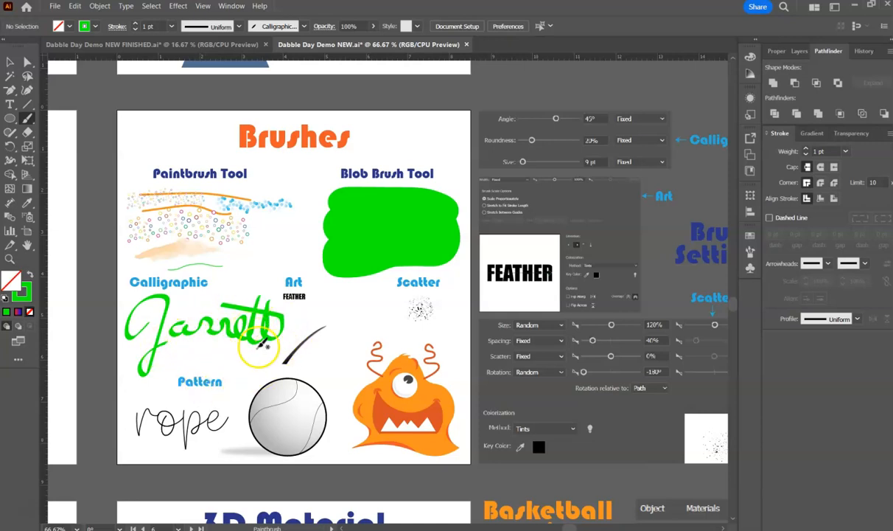
Scale the handwritten name's lowercase letters down to less than half size beside the capital letter, and deselect them.
left_click(11, 62)
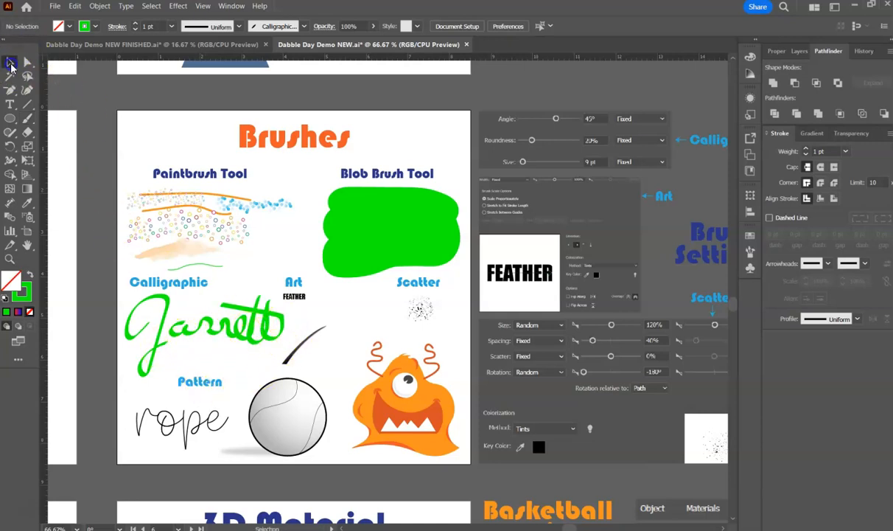
left_click(252, 316)
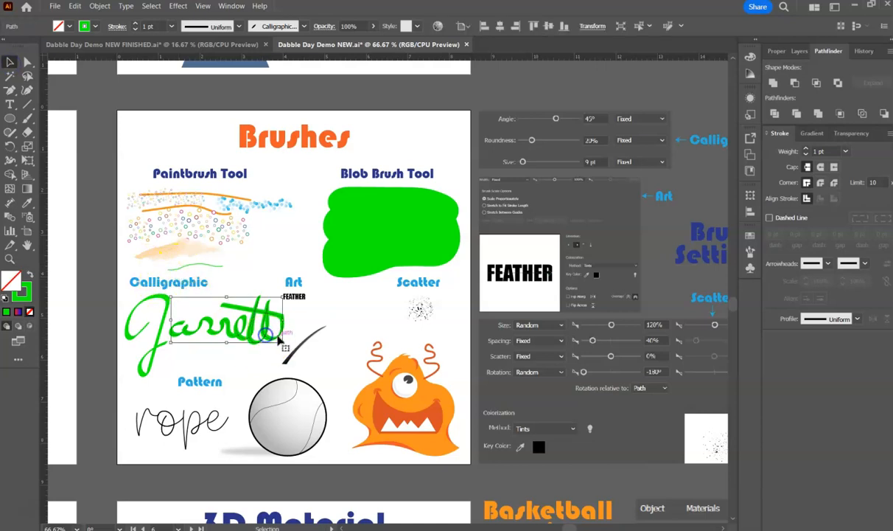
left_click_drag(282, 297, 220, 317)
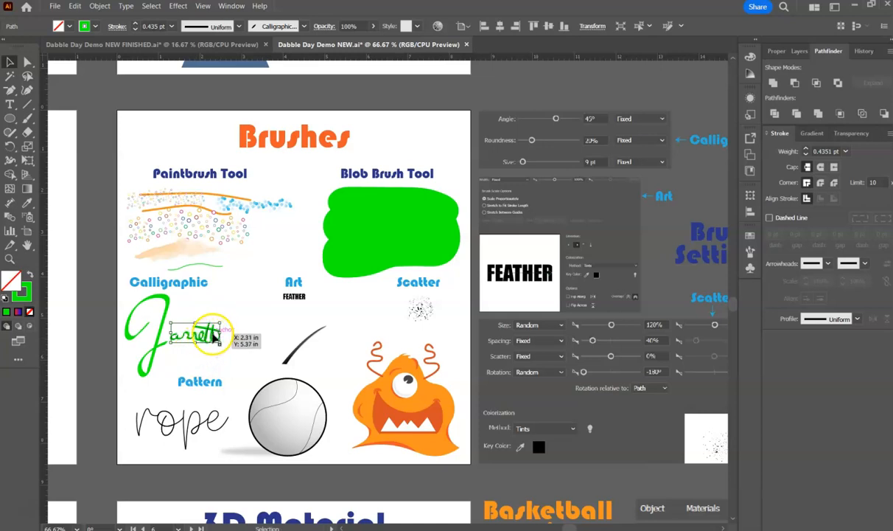
left_click(207, 357)
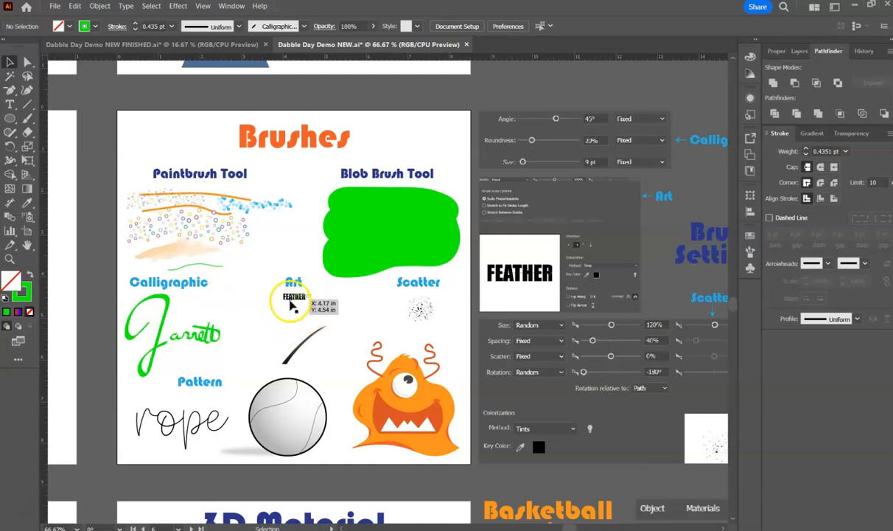
Convert the FEATHER text beneath the Art heading to outlines.
double_click(292, 297)
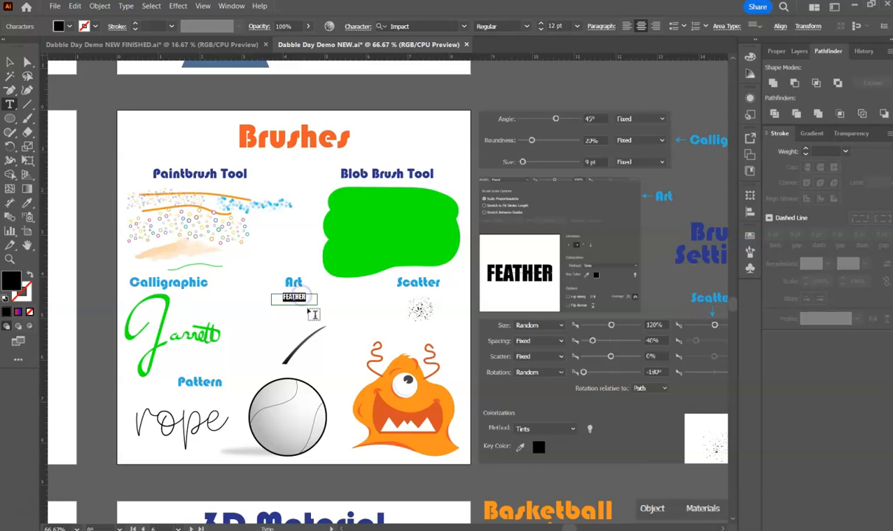
left_click(10, 62)
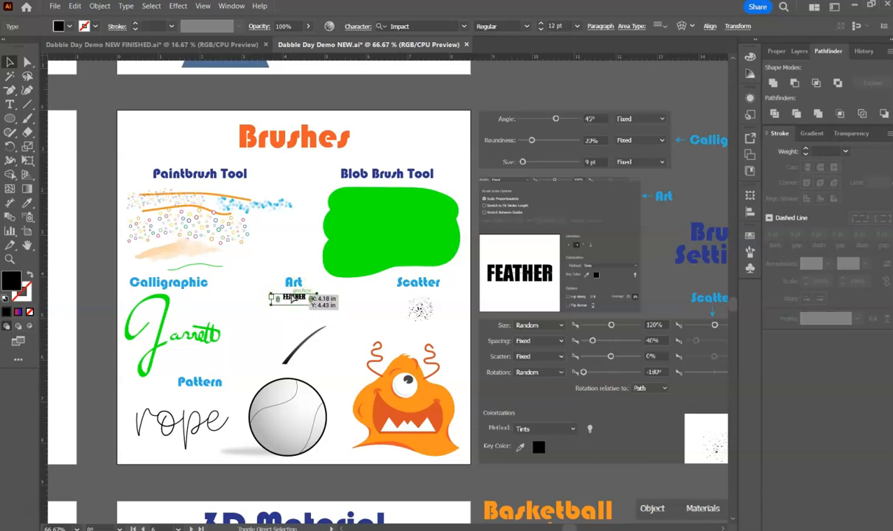
left_click(126, 6)
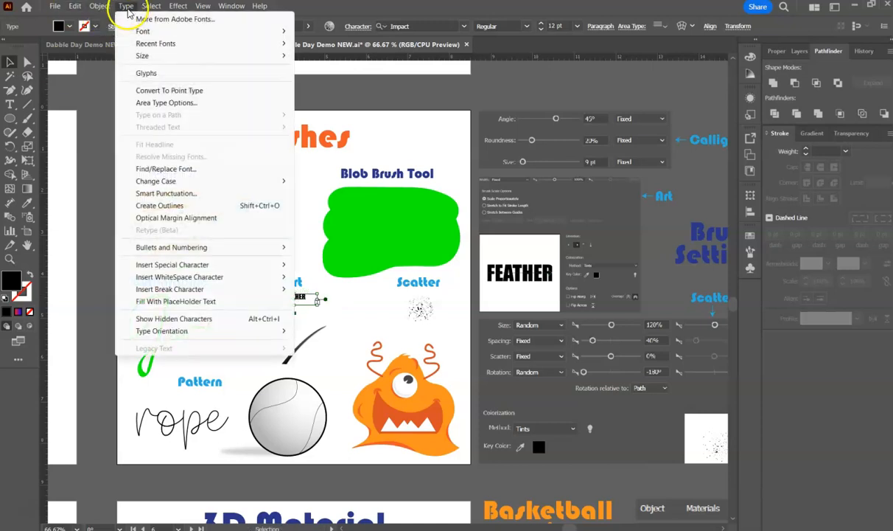
left_click(254, 210)
left_click_drag(291, 295, 289, 282)
Start a new art brush from the outlined FEATHER lettering.
left_click(301, 27)
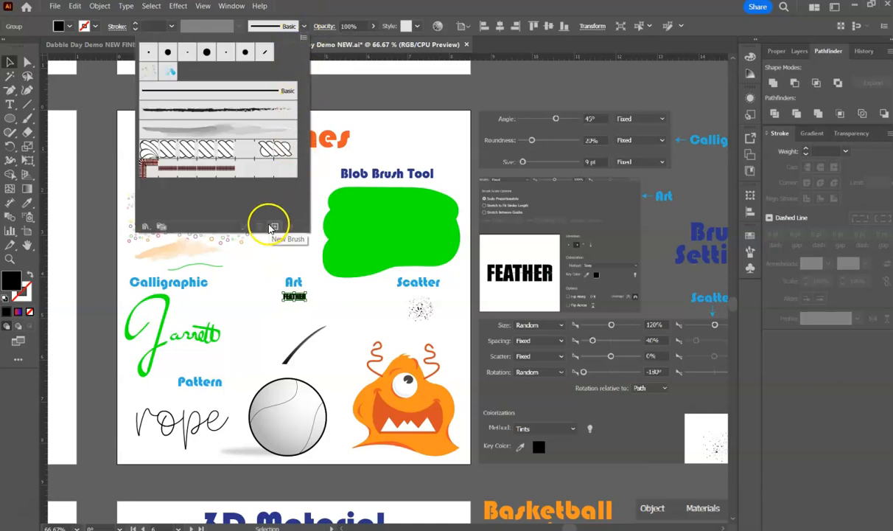
left_click(276, 228)
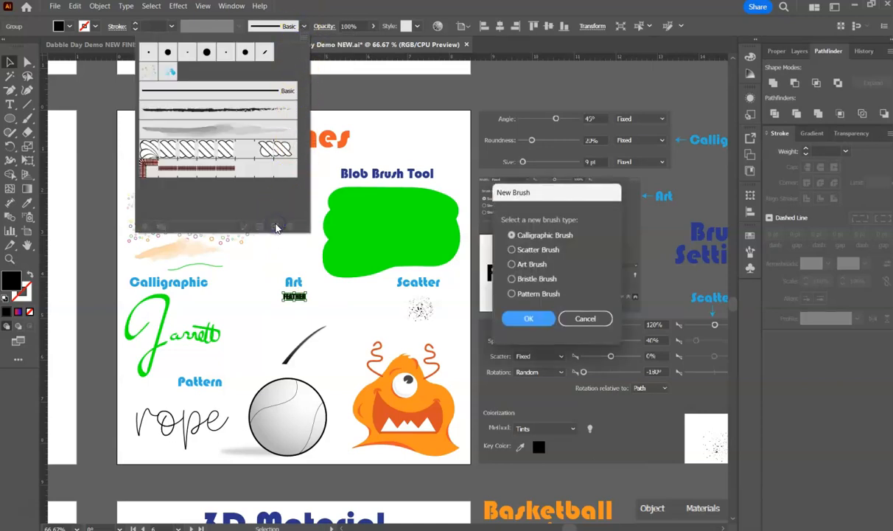
left_click(524, 267)
left_click(528, 317)
mouse_move(536, 107)
left_mouse_down()
mouse_move(372, 204)
mouse_move(263, 235)
left_mouse_up()
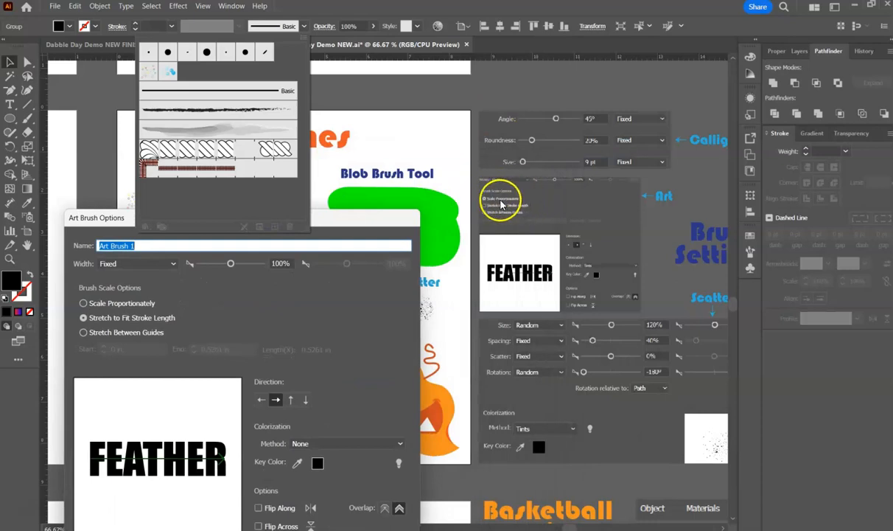
Set the art brush to Scale Proportionately with Tints colorization, create it, and deselect the FEATHER lettering.
left_click(145, 307)
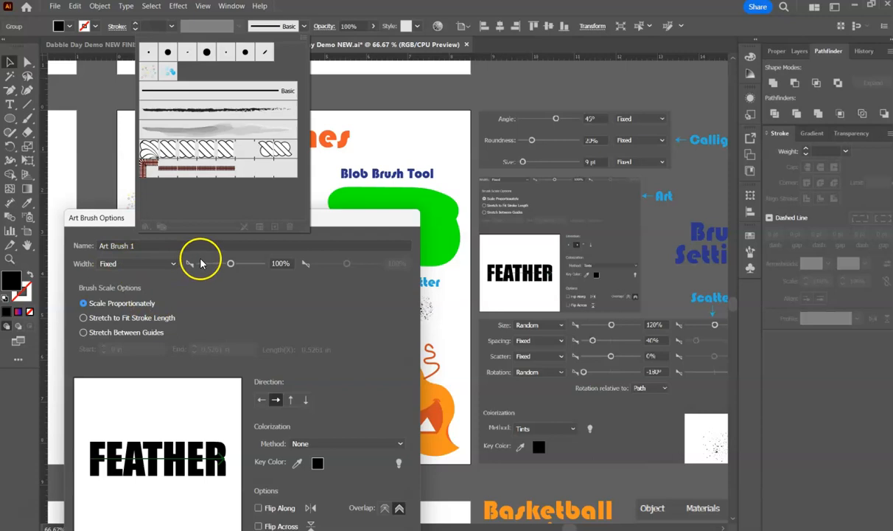
left_click_drag(339, 213, 416, 120)
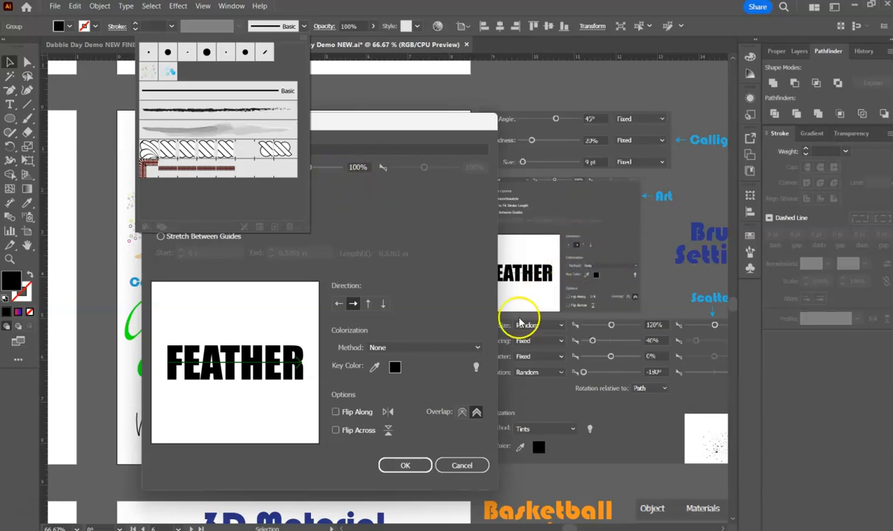
left_click(431, 347)
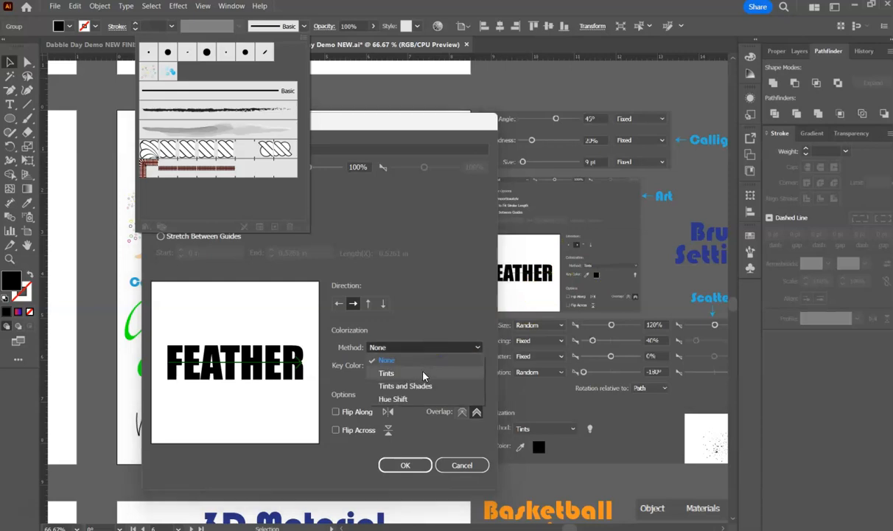
left_click(423, 373)
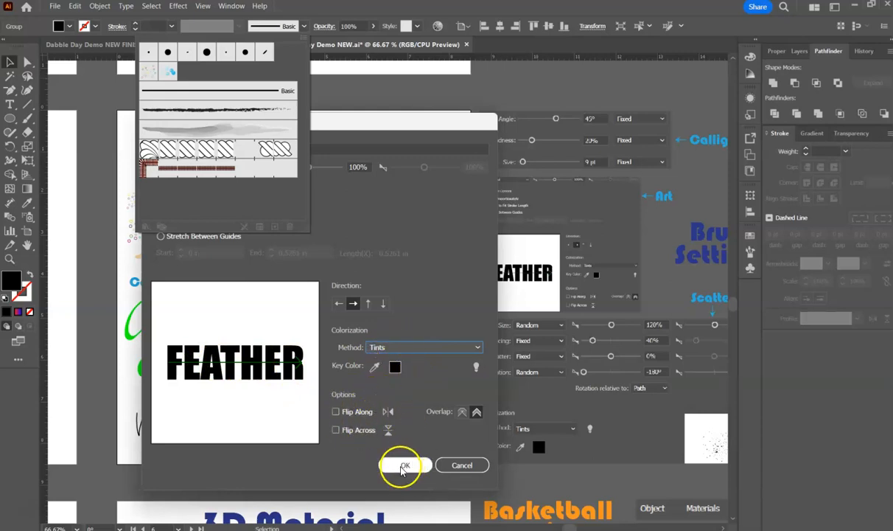
left_click(403, 467)
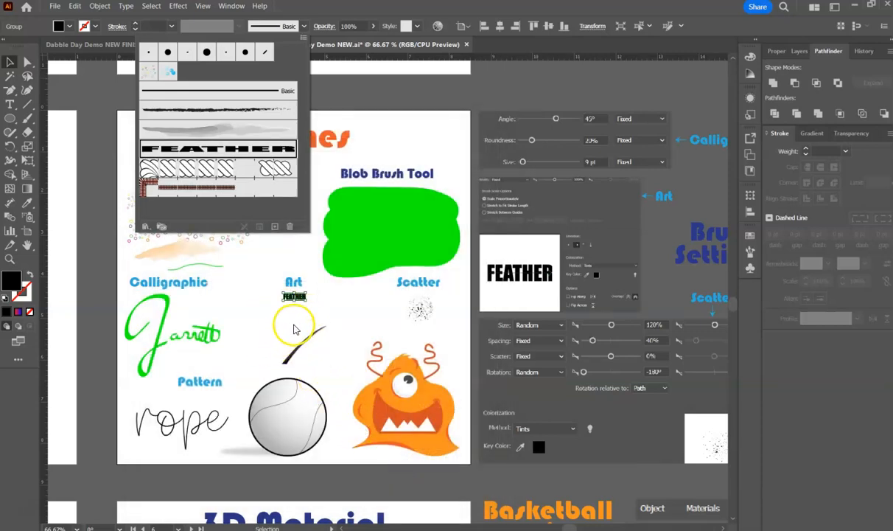
left_click(293, 322)
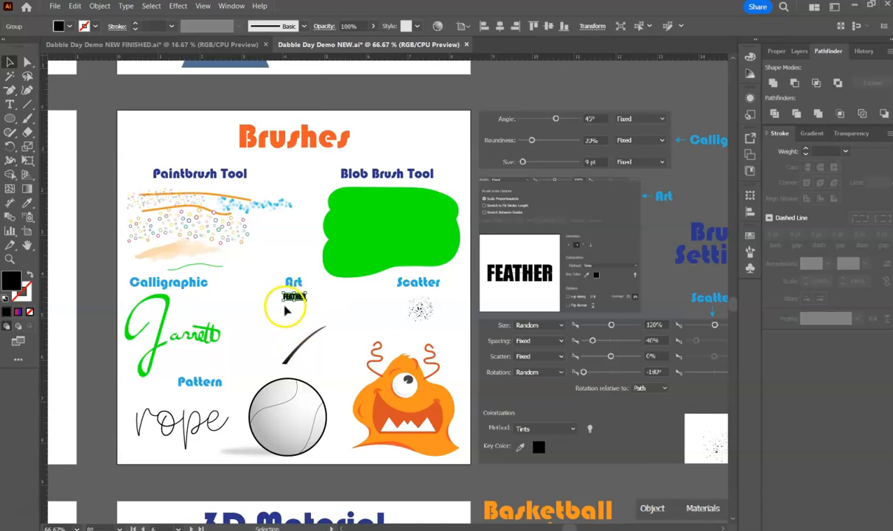
left_click(273, 332)
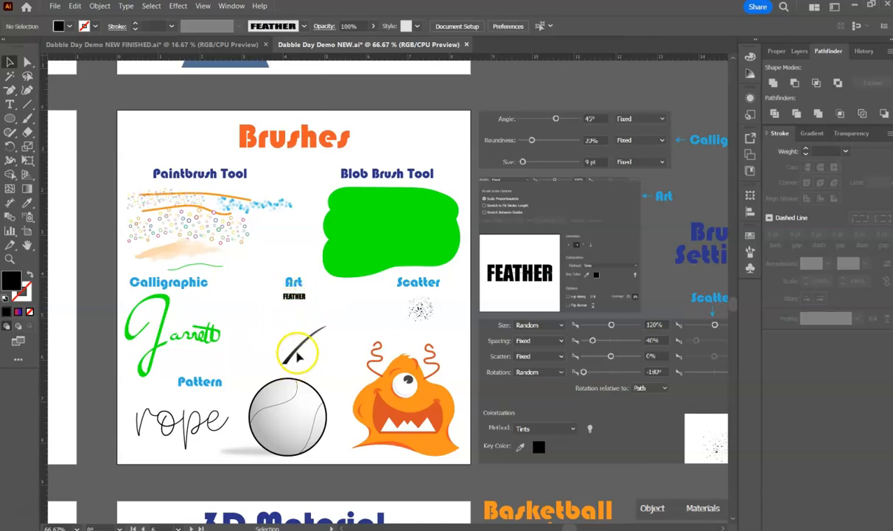
Set the colour to orange and paint three curved FEATHER strokes along the upper side of the quill with the Paintbrush.
scroll(293, 352, "up", 4)
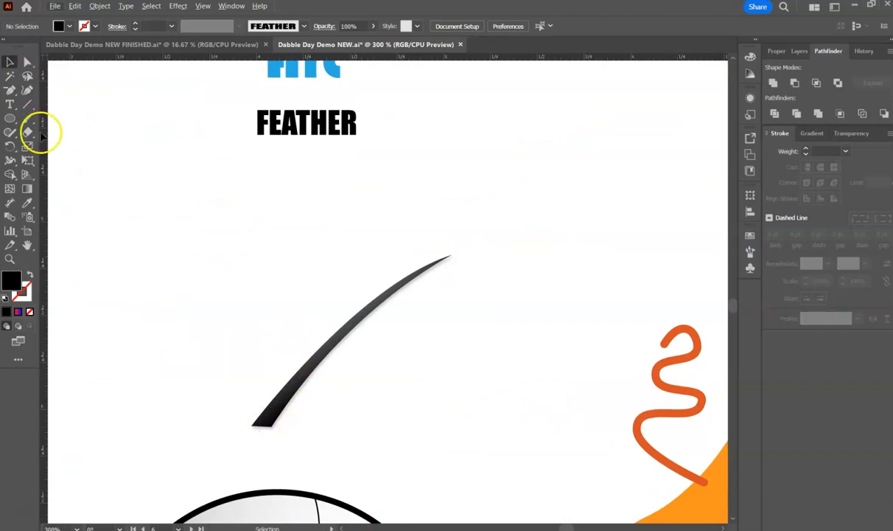
left_click(67, 28)
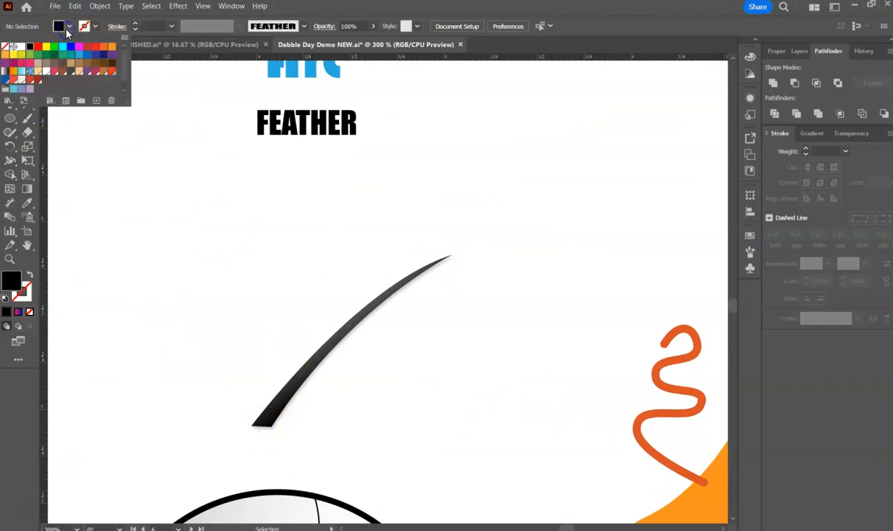
left_click(109, 50)
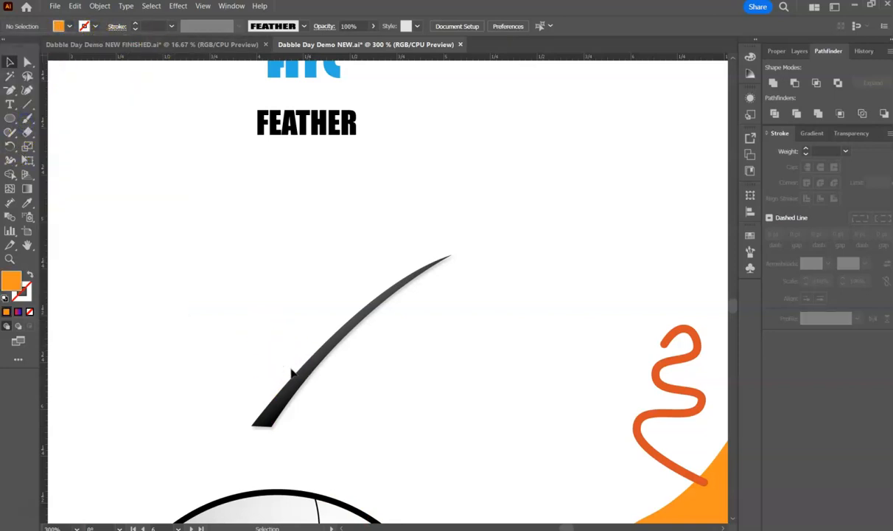
left_click(27, 118)
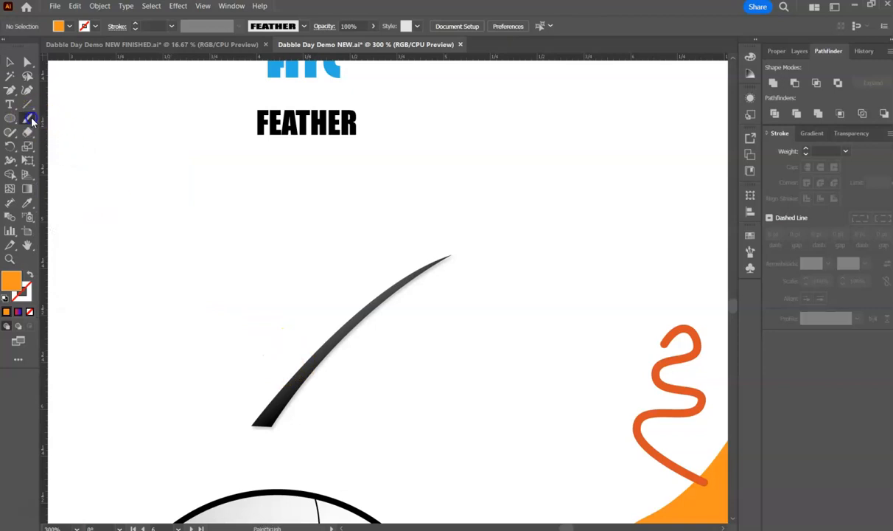
left_click_drag(271, 311, 280, 279)
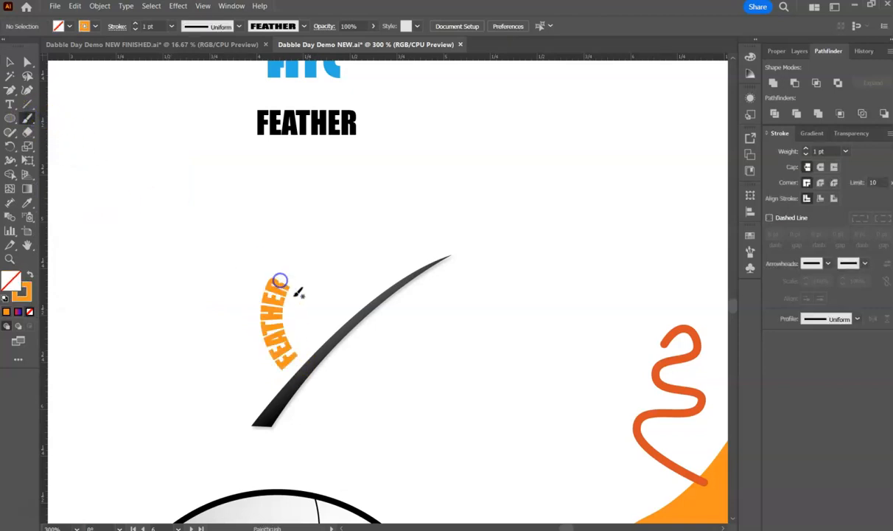
mouse_move(306, 323)
left_mouse_down()
mouse_move(315, 344)
mouse_move(323, 253)
left_mouse_up()
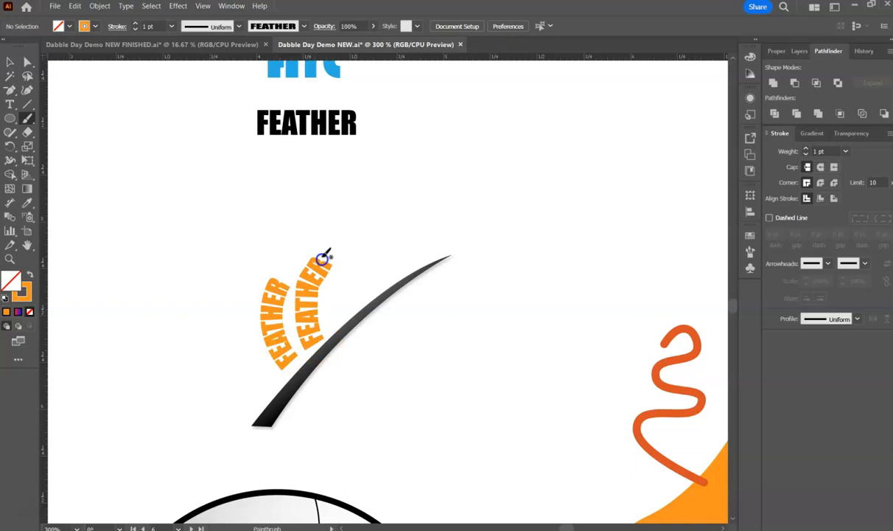
mouse_move(336, 321)
left_mouse_down()
mouse_move(339, 274)
mouse_move(360, 233)
left_mouse_up()
Apply the width profile tapered at both ends to the three orange FEATHER strokes, and delete the strokes.
left_click(12, 58)
mouse_move(198, 214)
left_mouse_down()
mouse_move(351, 319)
mouse_move(373, 359)
left_mouse_up()
left_click(245, 27)
left_click(224, 66)
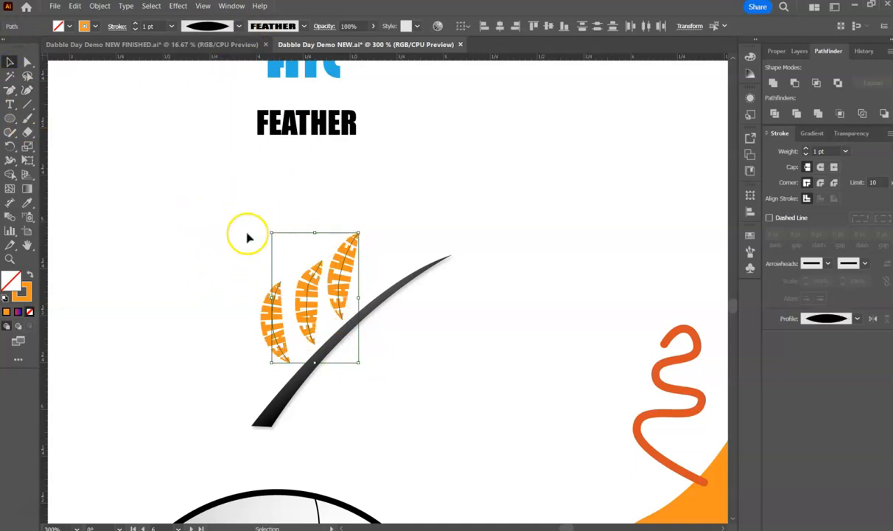
key("Delete")
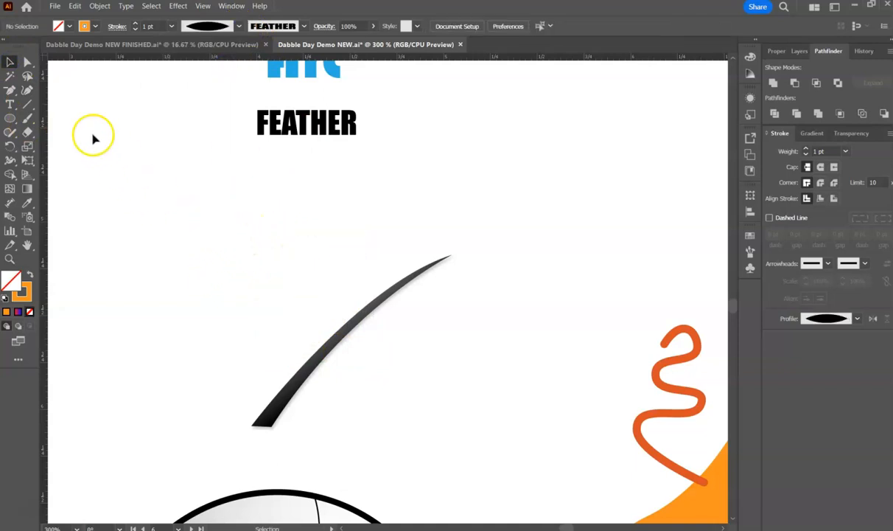
Paint eight tapered FEATHER strokes as barbs along the quill's upper side, from its base around to the tip.
left_click(30, 118)
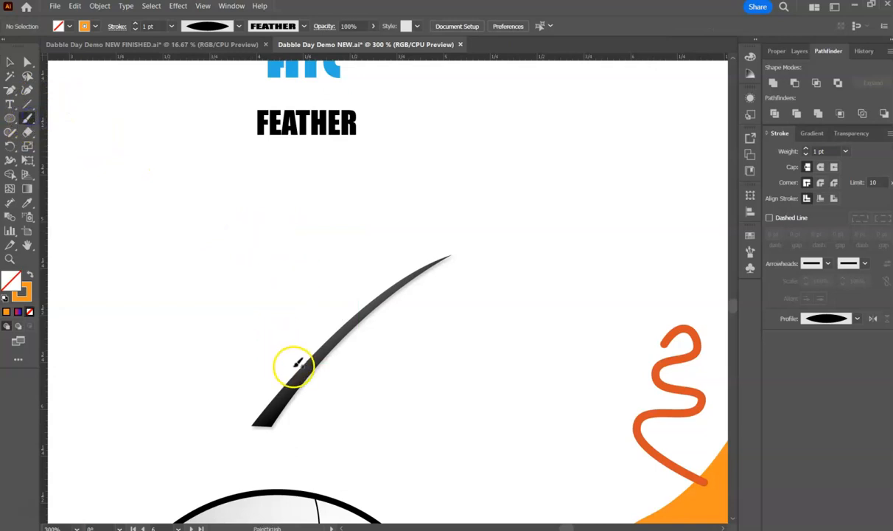
left_click_drag(268, 317, 272, 301)
left_click_drag(304, 361, 292, 329)
left_click_drag(302, 277, 329, 243)
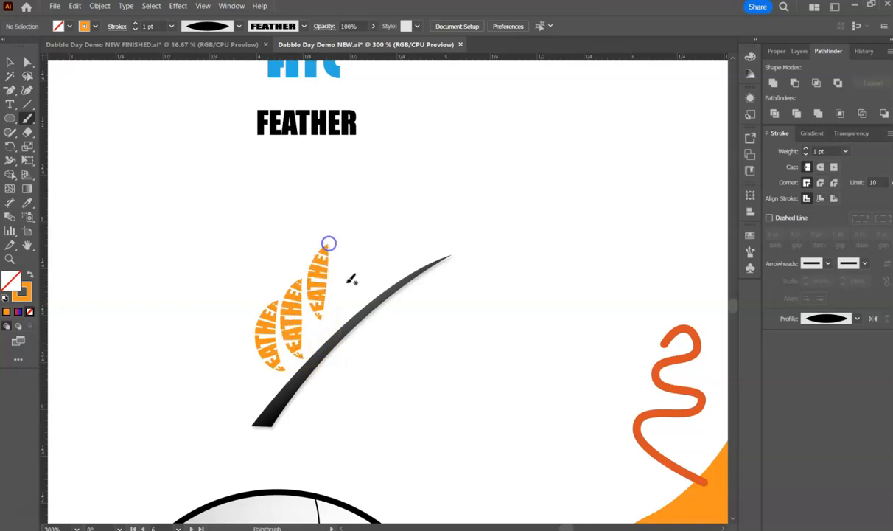
mouse_move(344, 308)
left_mouse_down()
mouse_move(341, 261)
mouse_move(350, 223)
left_mouse_up()
mouse_move(374, 300)
left_mouse_down()
mouse_move(376, 191)
mouse_move(383, 209)
left_mouse_up()
left_click_drag(405, 259, 424, 184)
mouse_move(435, 249)
left_mouse_down()
mouse_move(452, 212)
mouse_move(493, 174)
left_mouse_up()
left_click_drag(510, 209, 513, 208)
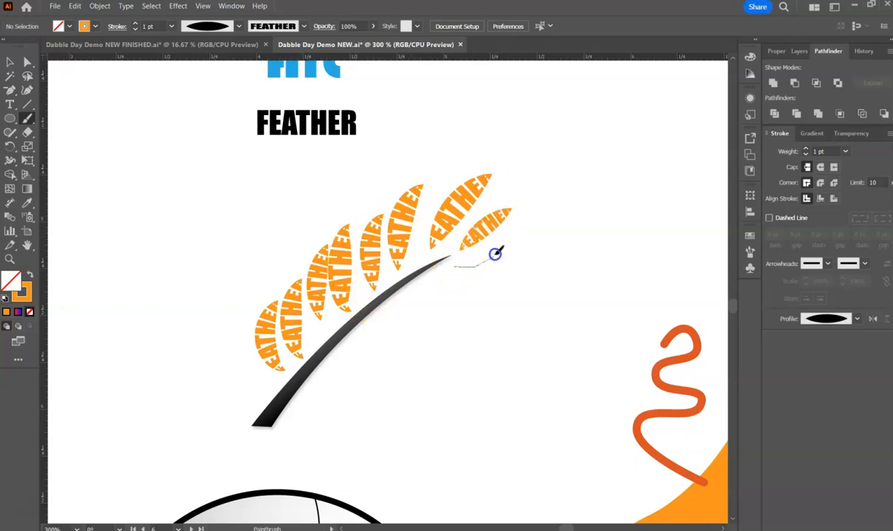
Paint seven tapered FEATHER strokes as barbs along the quill's lower side, from the tip back towards the base.
left_click_drag(495, 253, 517, 241)
mouse_move(436, 280)
left_mouse_down()
mouse_move(477, 292)
mouse_move(507, 288)
left_mouse_up()
mouse_move(418, 295)
left_mouse_down()
mouse_move(465, 315)
mouse_move(415, 336)
mouse_move(459, 343)
left_mouse_up()
left_click_drag(368, 335, 426, 363)
mouse_move(345, 353)
left_mouse_down()
mouse_move(410, 401)
mouse_move(377, 406)
left_mouse_up()
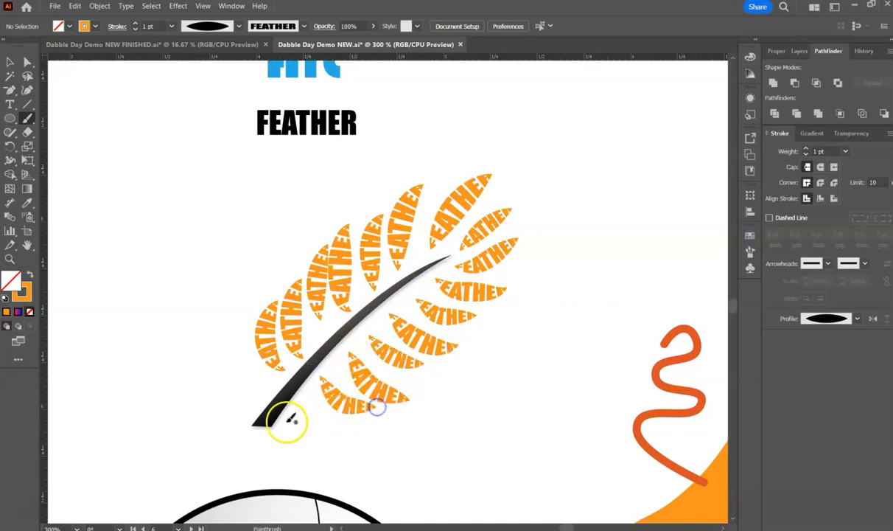
Paint one larger wavy FEATHER stroke in the empty area to the upper left of the feather.
left_click(8, 65)
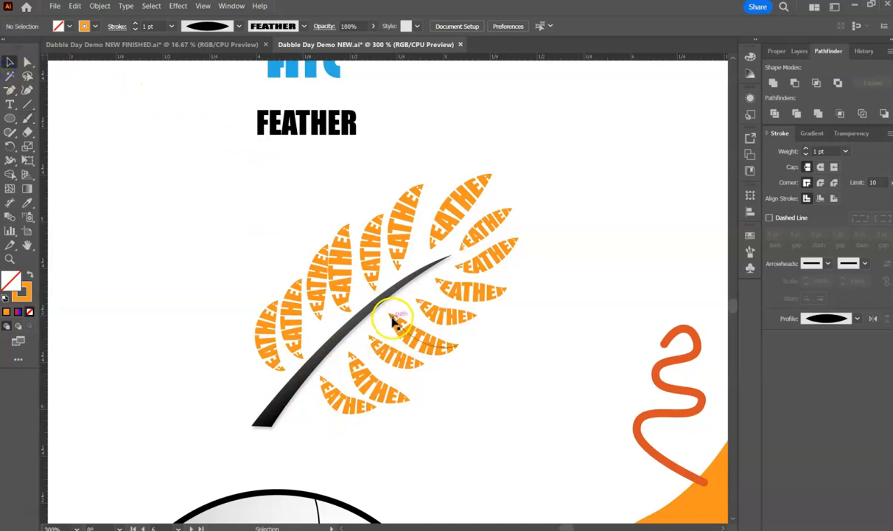
left_click(28, 119)
left_click_drag(220, 249, 266, 200)
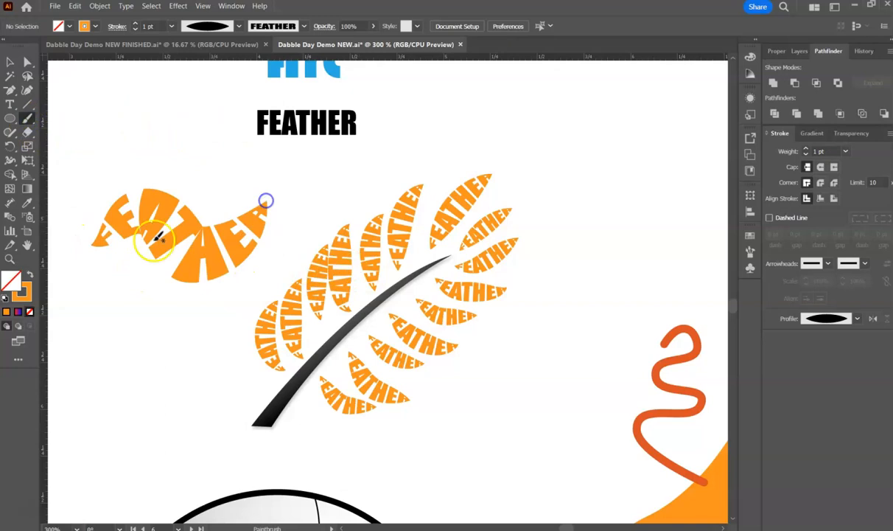
Change the wavy stroke's brush to Charcoal - Feather and deselect it.
left_click(9, 62)
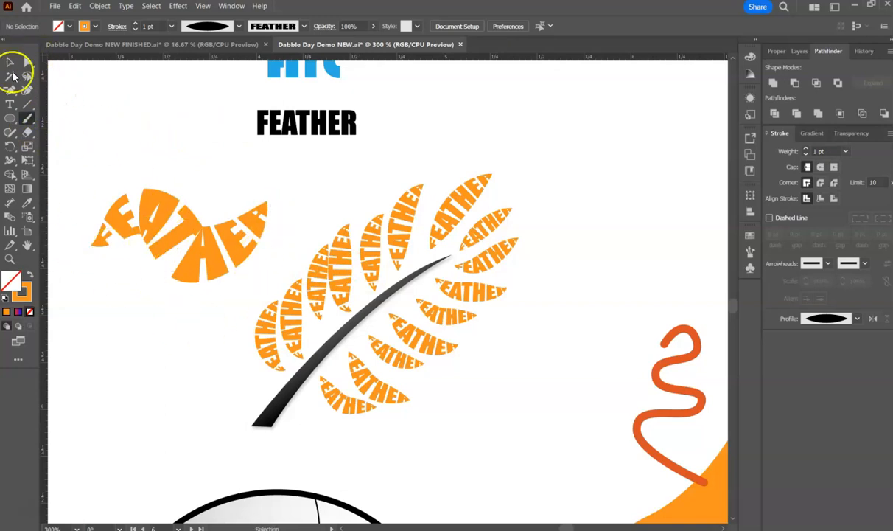
left_click(191, 253)
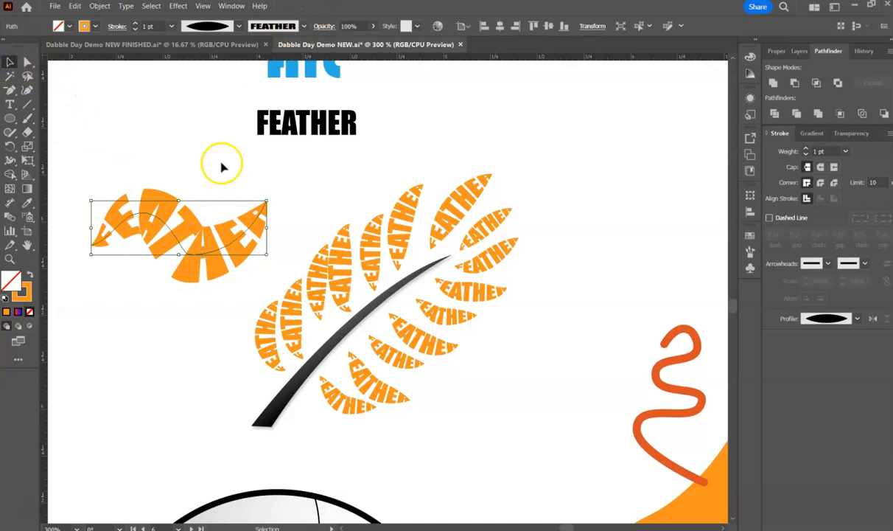
left_click(304, 27)
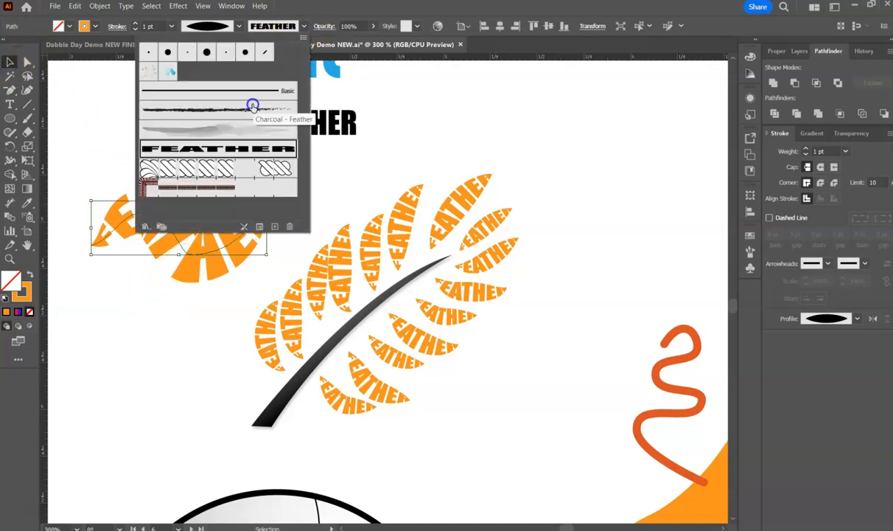
left_click(252, 107)
left_click(449, 124)
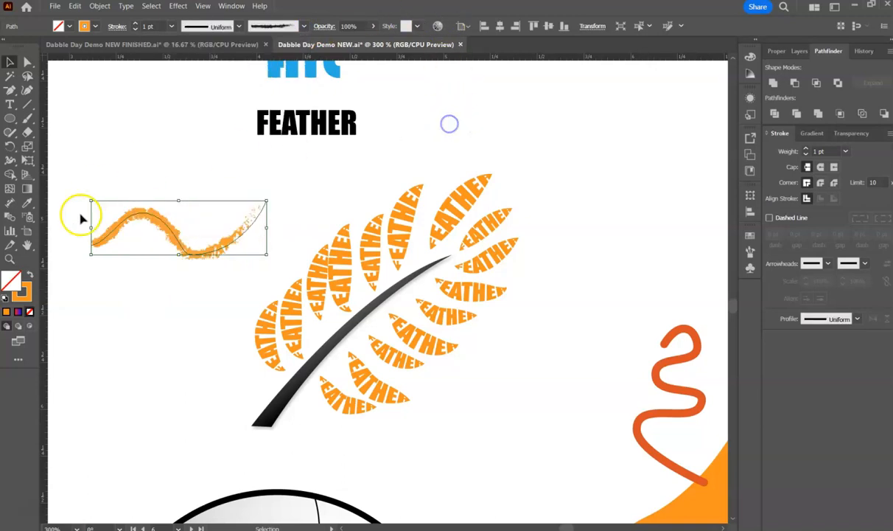
left_click(199, 314)
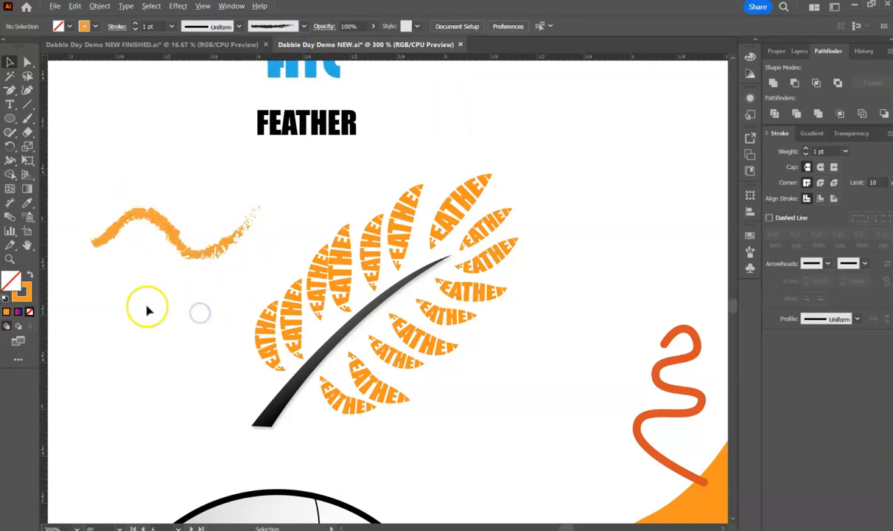
Examine the black splatter dots beneath the Scatter heading up close.
scroll(160, 307, "down", 1)
scroll(160, 307, "down", 1)
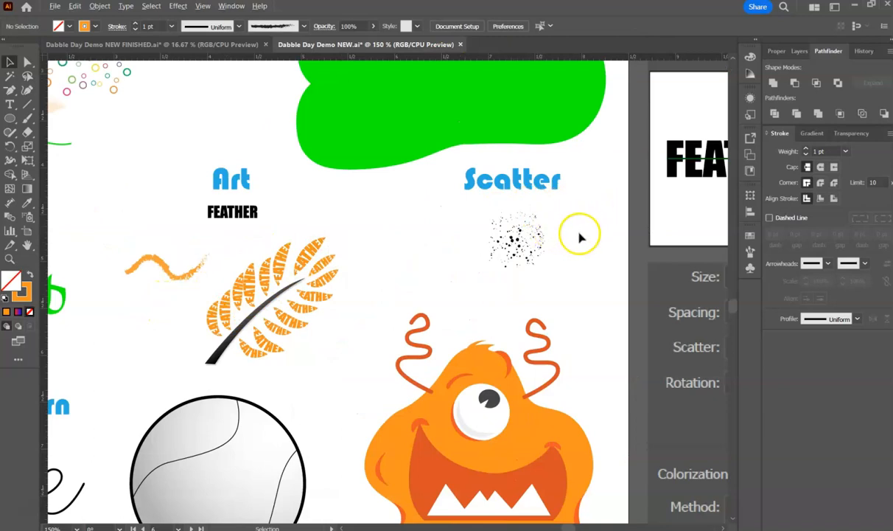
scroll(591, 231, "up", 1)
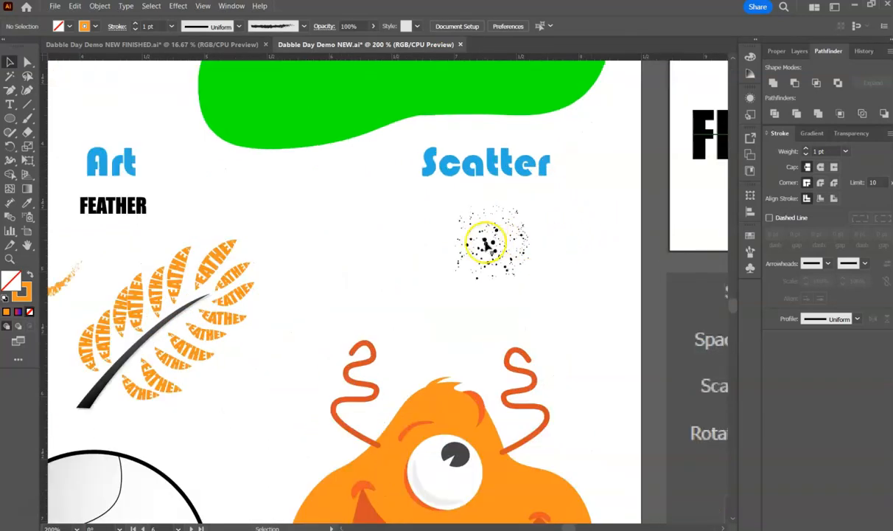
scroll(486, 243, "up", 3)
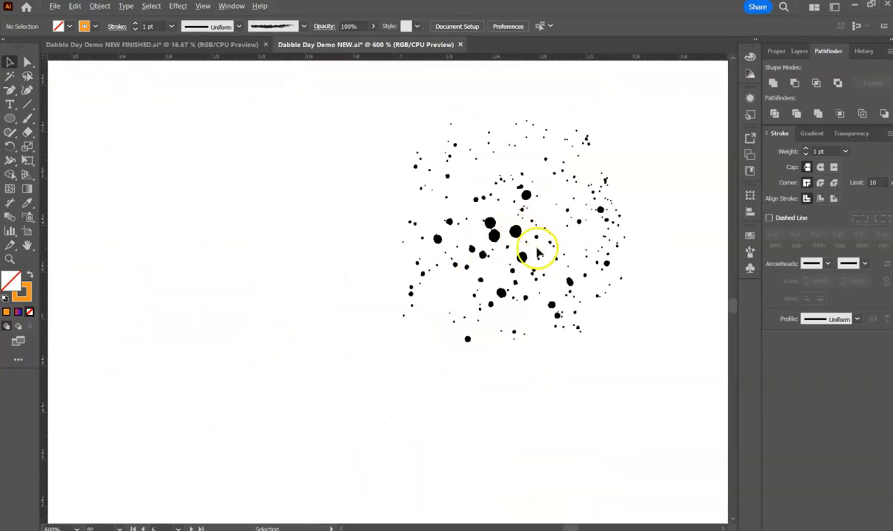
scroll(534, 249, "up", 2)
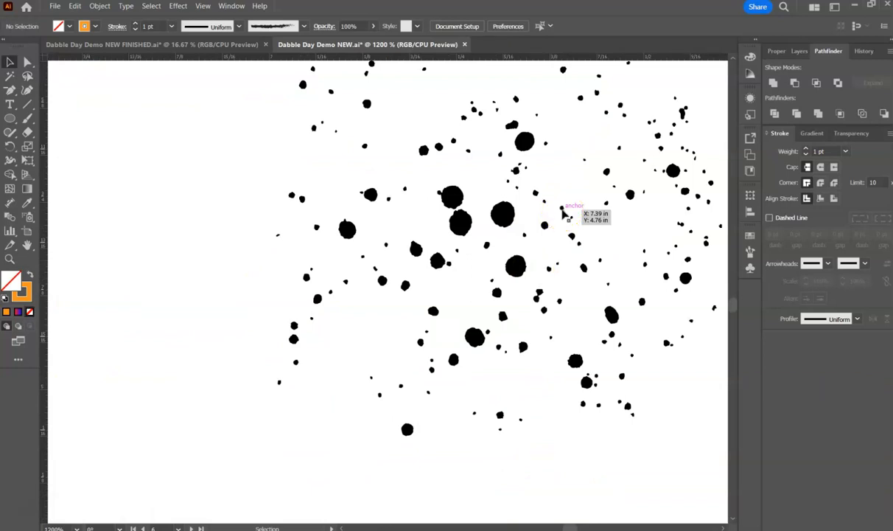
left_click(564, 204)
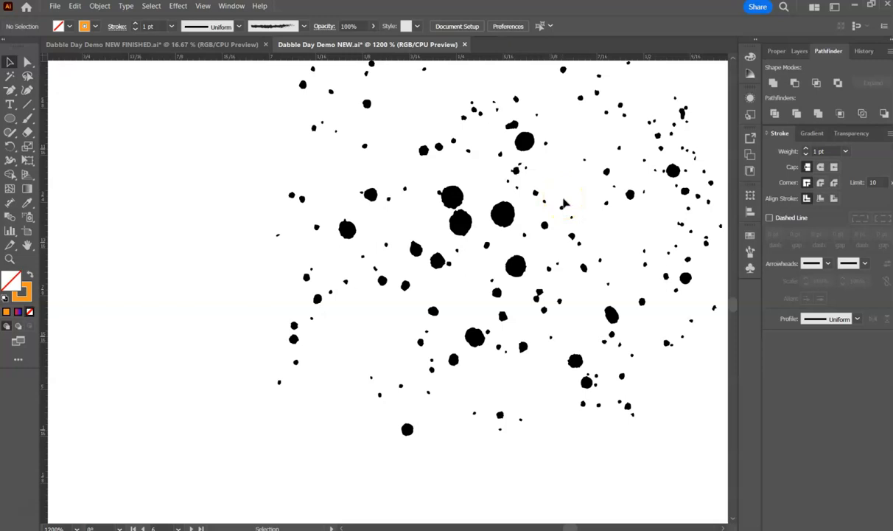
scroll(484, 216, "down", 5)
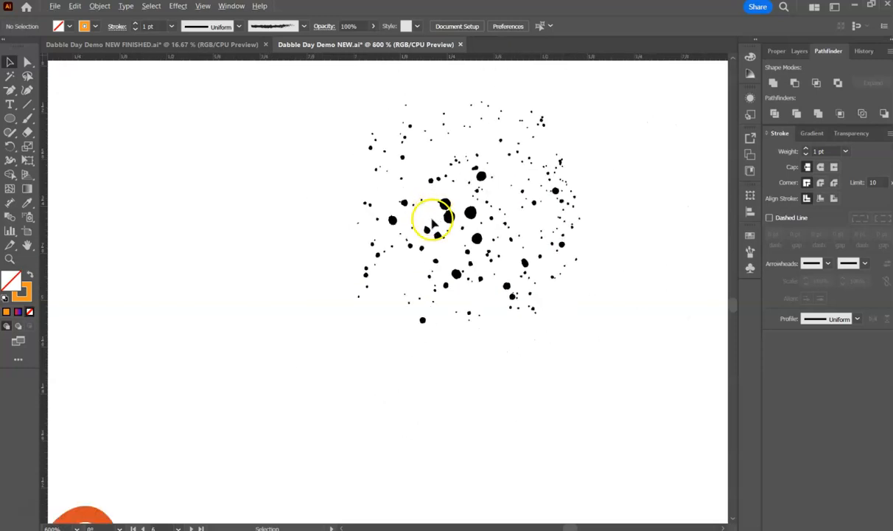
Start a new scatter brush from the splatter group, keeping the reference scatter settings beside the artboard in view.
left_click(455, 231)
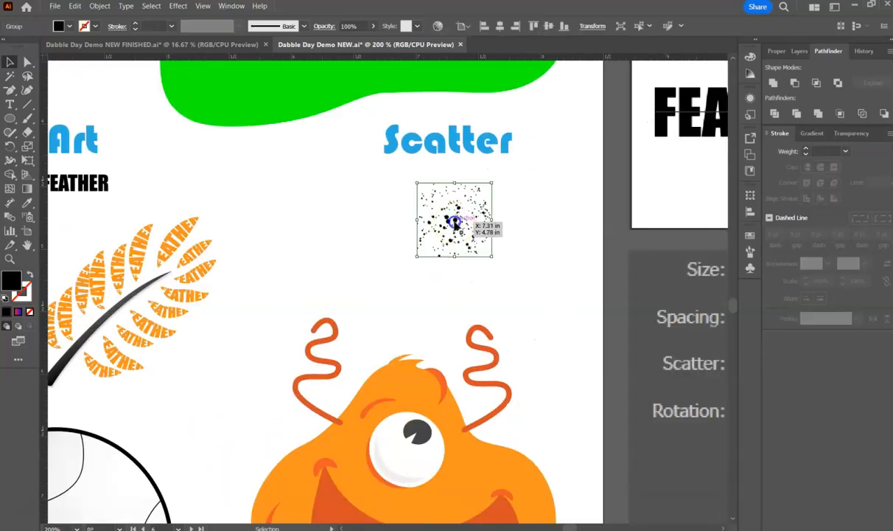
scroll(350, 232, "down", 1)
key("ctrl+minus")
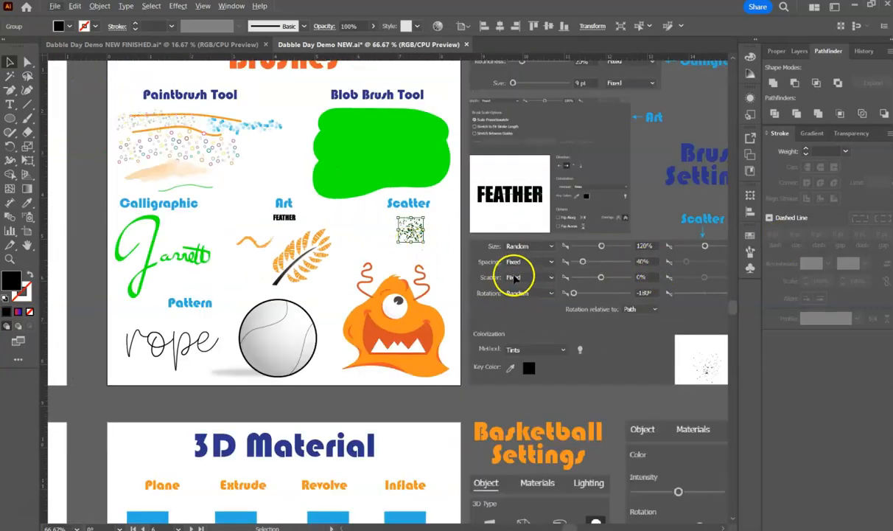
scroll(509, 269, "right", 1)
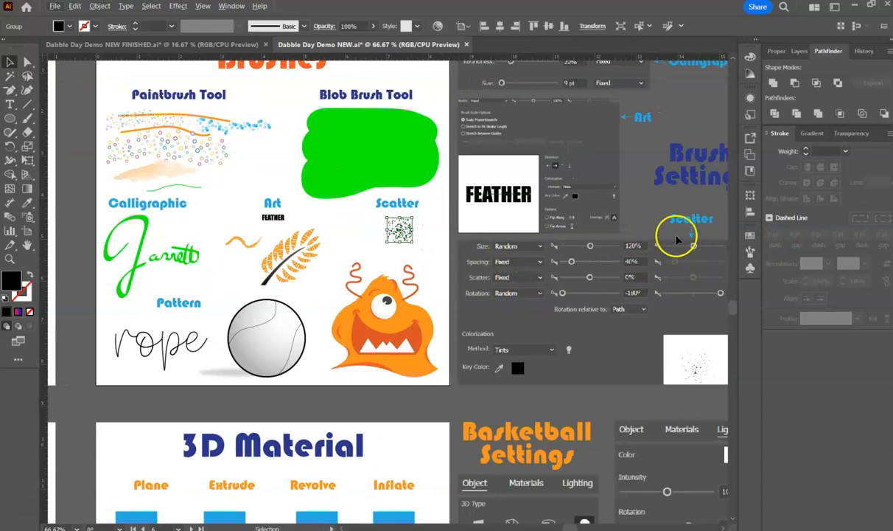
left_click(303, 27)
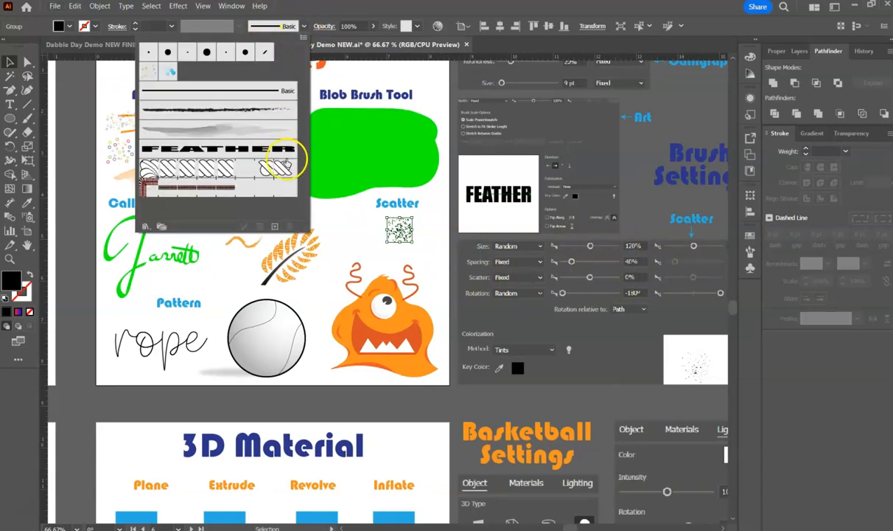
left_click(273, 228)
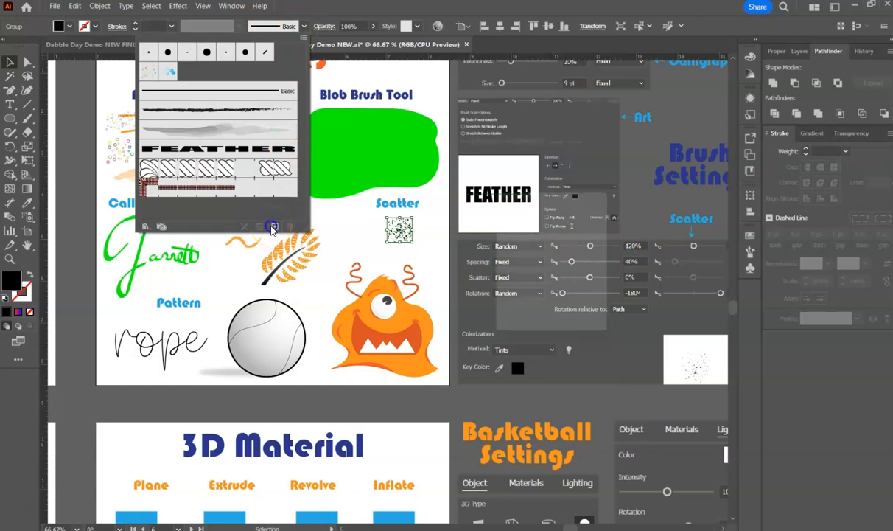
left_click(517, 249)
left_click(528, 319)
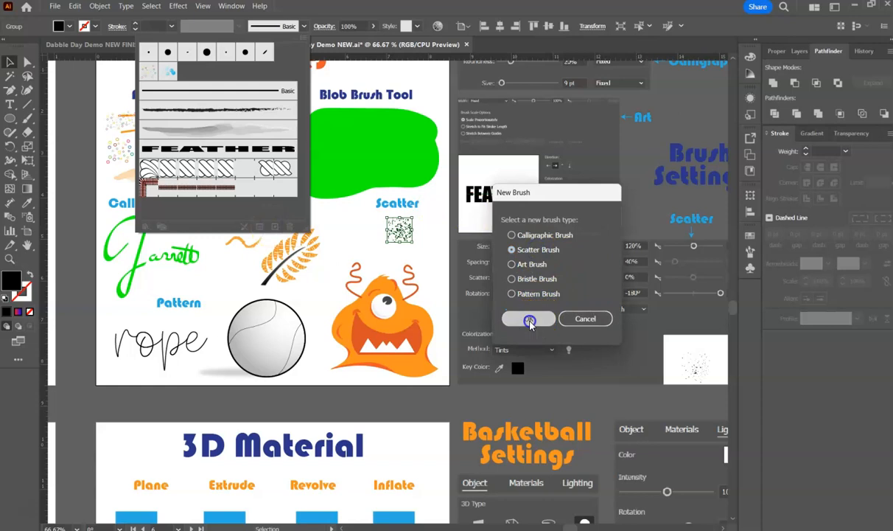
left_click_drag(338, 235, 336, 215)
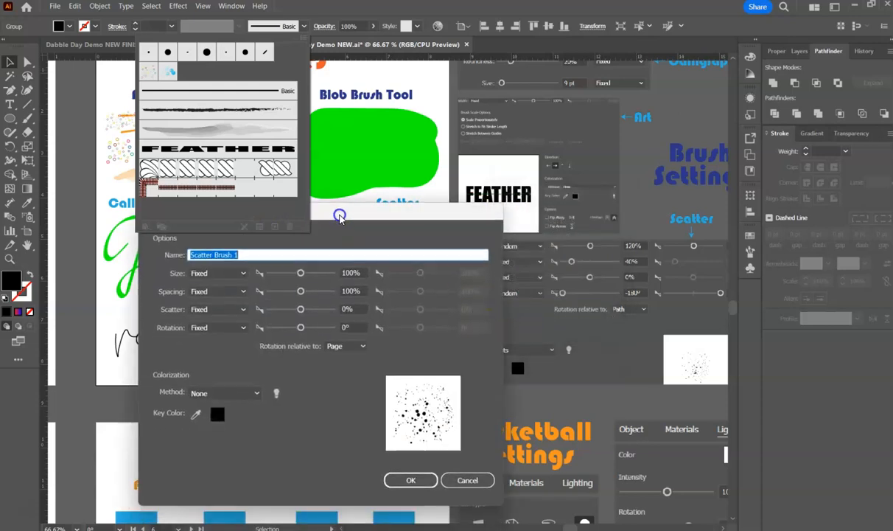
left_click_drag(439, 210, 406, 203)
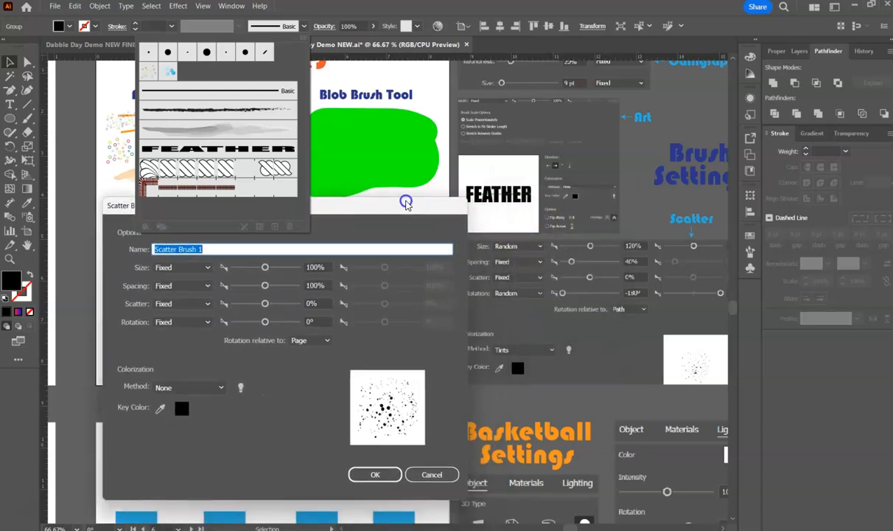
Set the scatter brush's size to Random from 120% to 120% and its fixed spacing to 40%.
left_click(208, 267)
left_click(207, 293)
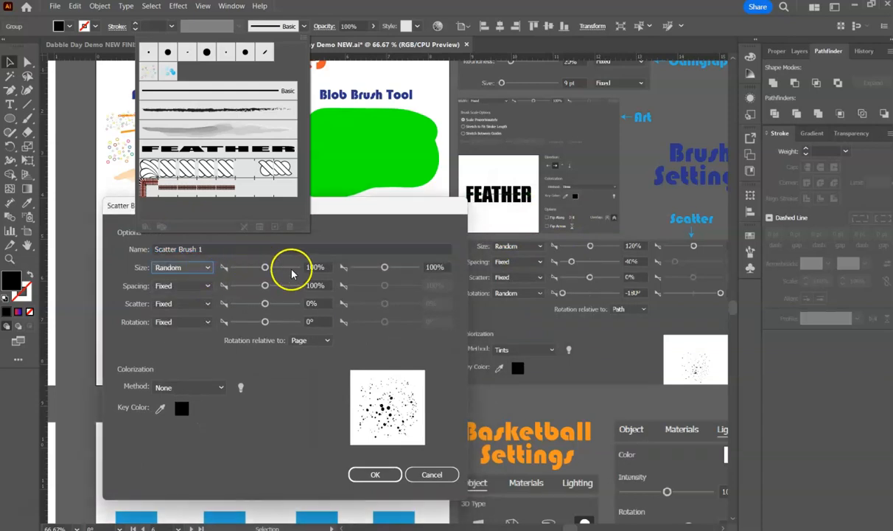
left_click_drag(326, 267, 286, 268)
type("120")
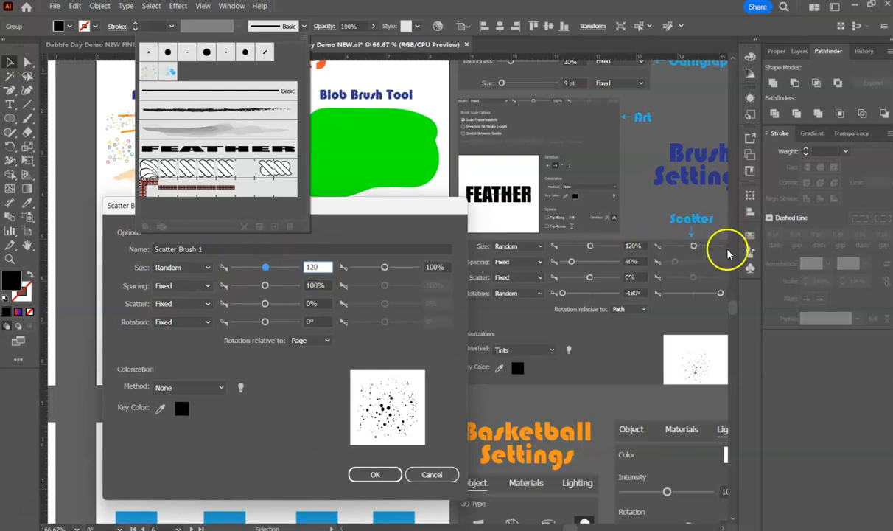
left_click_drag(444, 271, 415, 273)
type("120")
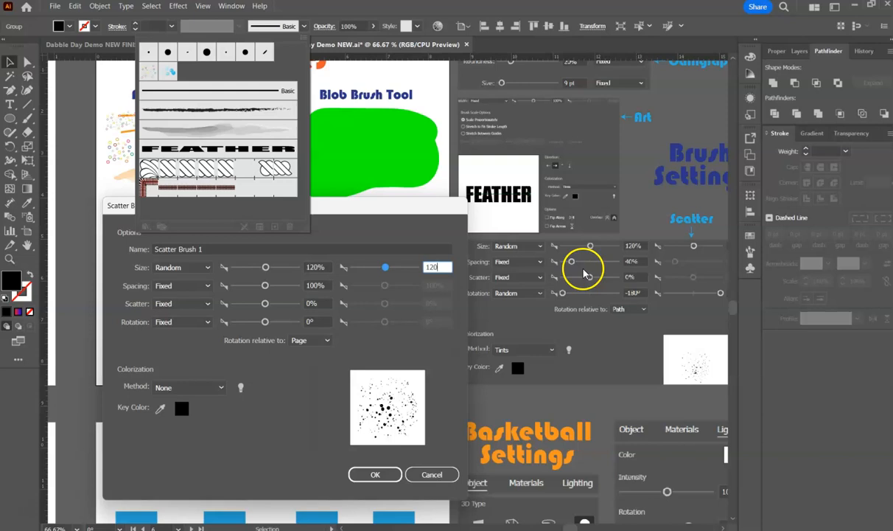
left_click(317, 285)
type("40")
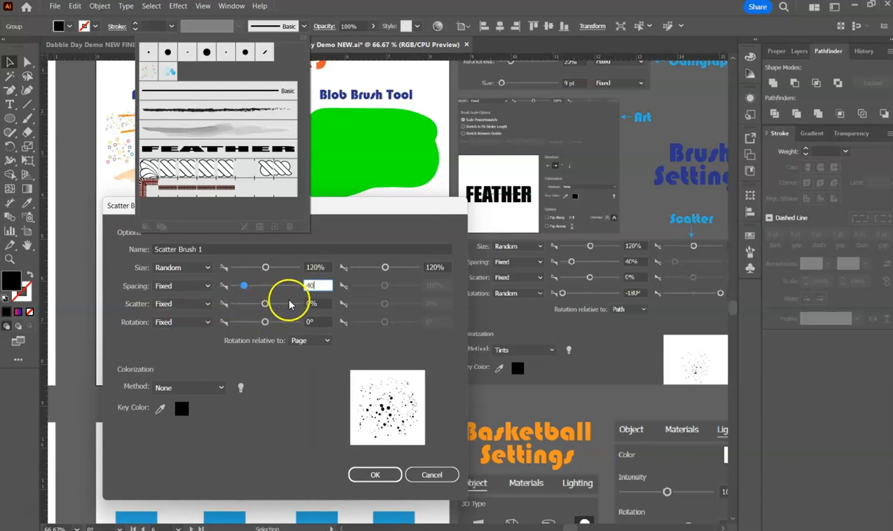
Set the scatter brush's rotation to Random, ranging from -180° to 180°.
left_click(204, 327)
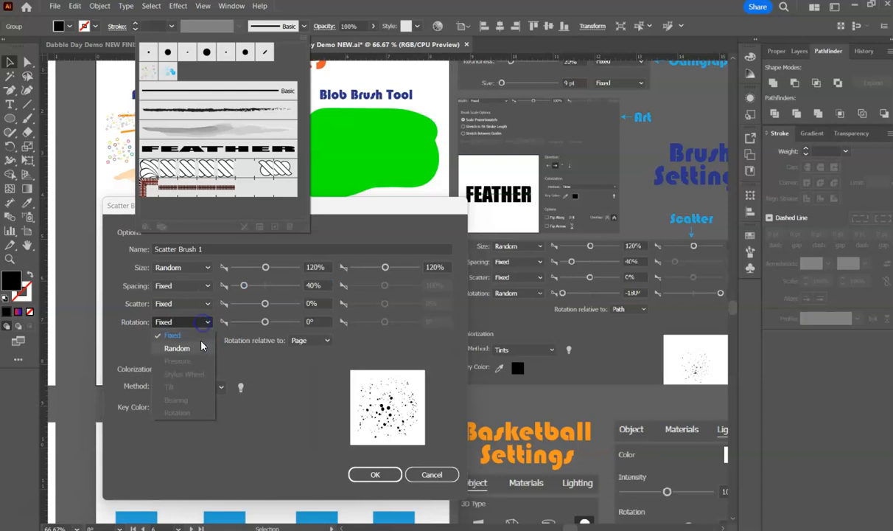
left_click(204, 351)
left_click(309, 321)
left_click(263, 322)
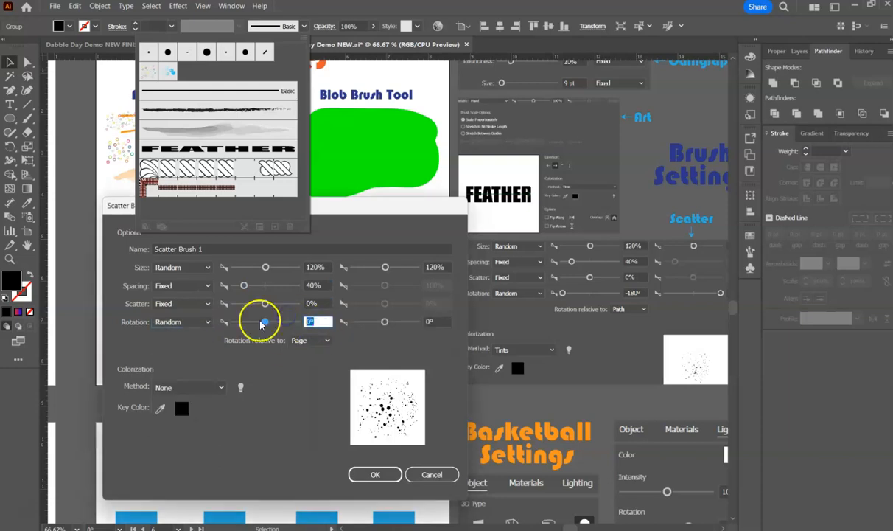
left_click_drag(264, 321, 233, 322)
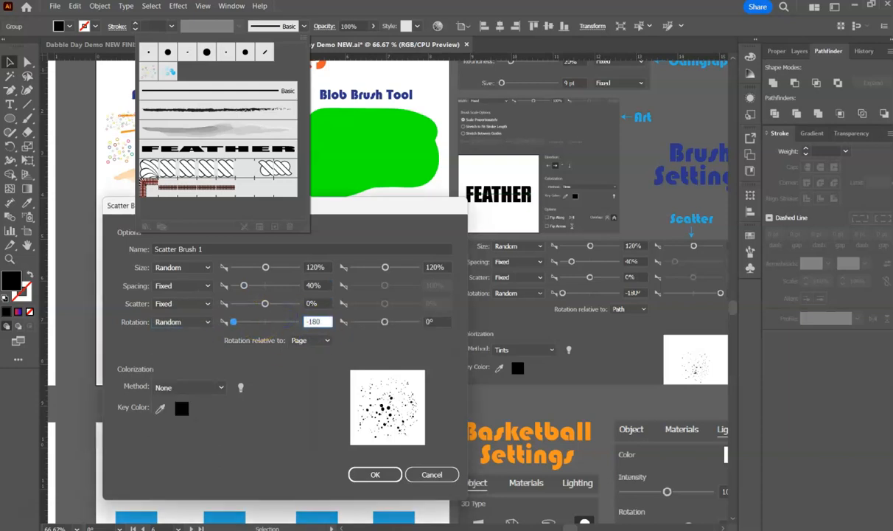
left_click(427, 321)
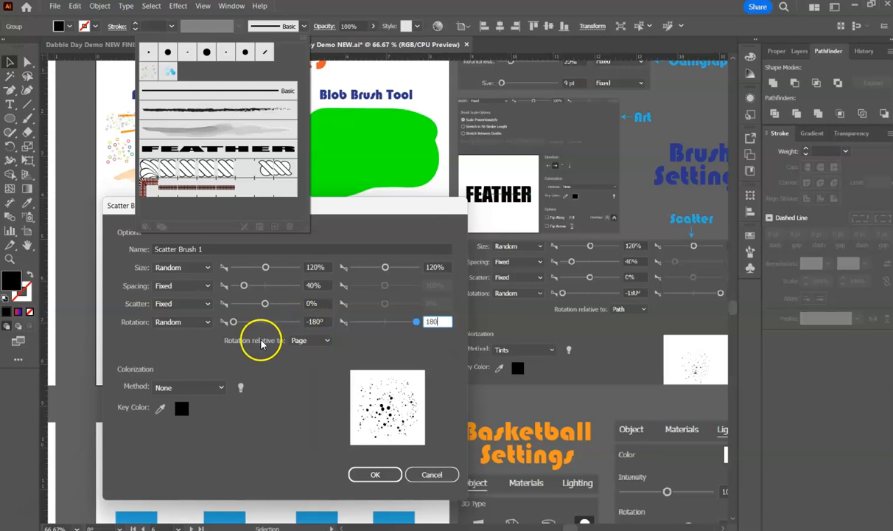
Make the rotation relative to Path, set the colorization method to Tints, then create the scatter brush and deselect the splatter.
left_click(302, 341)
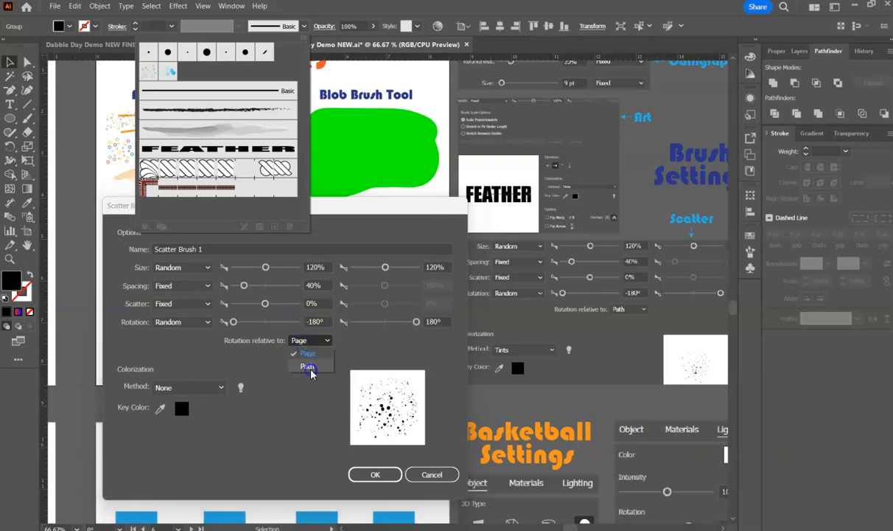
left_click(310, 367)
left_click(214, 388)
left_click(216, 412)
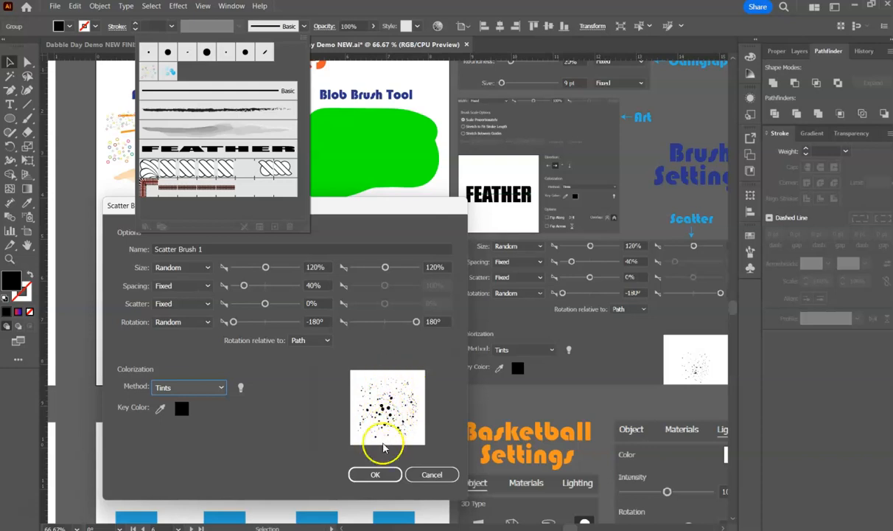
left_click(381, 476)
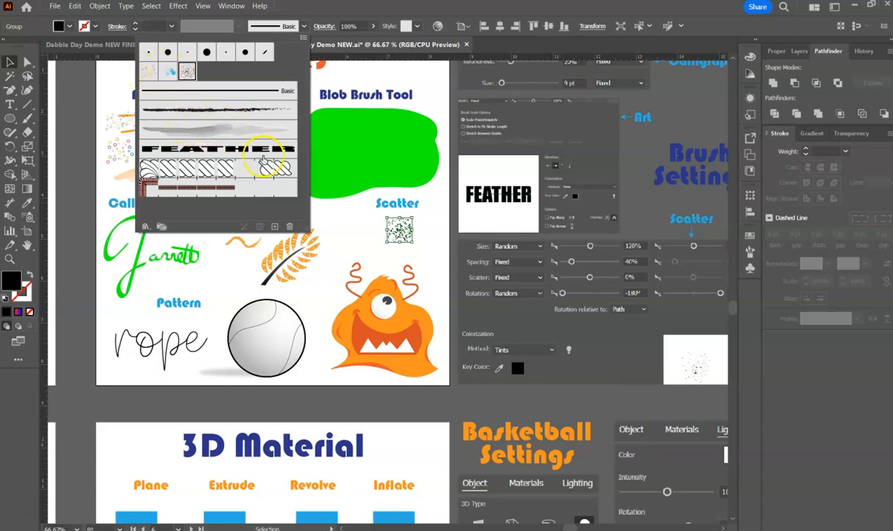
left_click(354, 233)
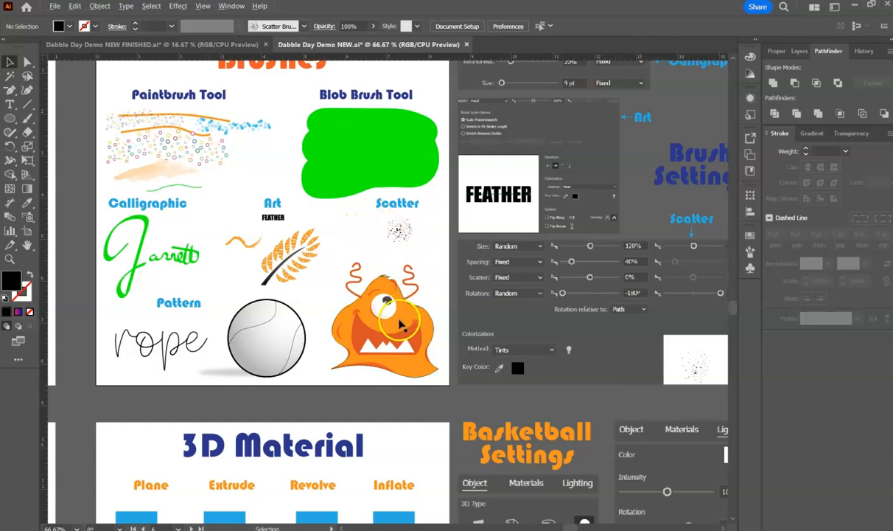
Select the monster's orange body and undo the move that shifts it away from its face details.
scroll(416, 321, "up", 1)
scroll(416, 318, "up", 1)
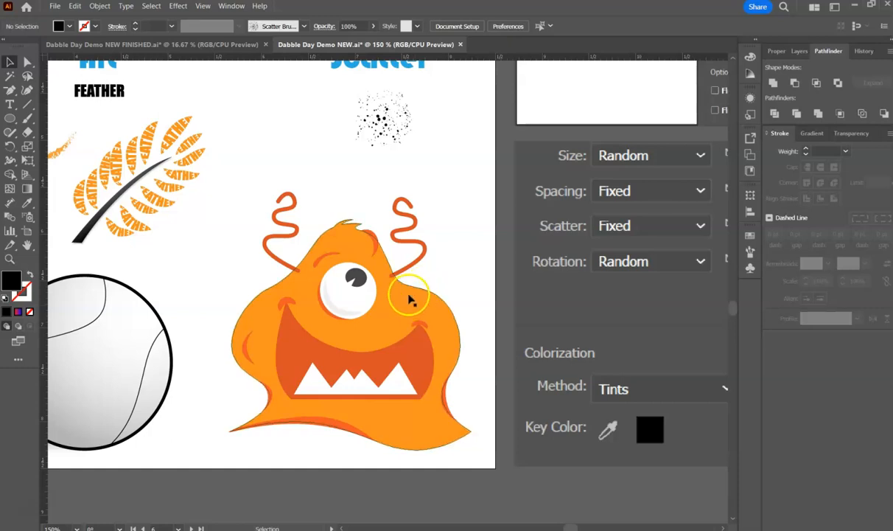
left_click_drag(401, 378, 418, 363)
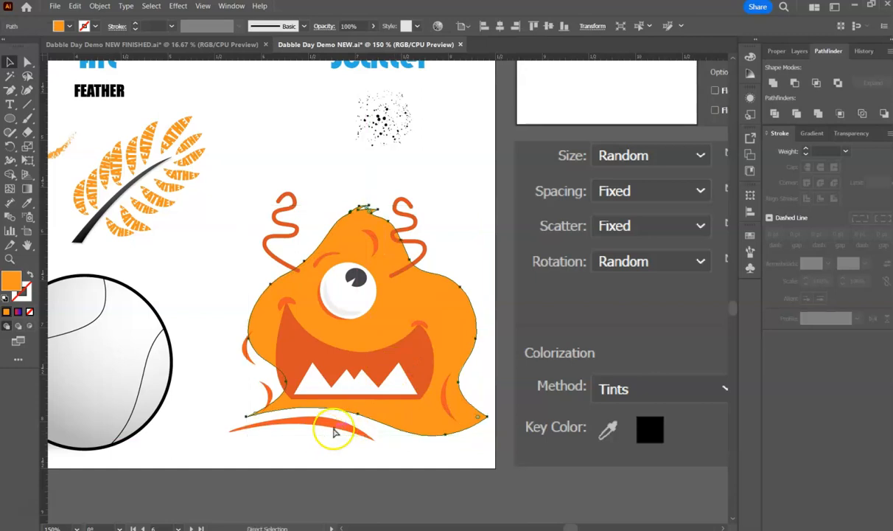
key("ctrl+z")
Locate the selected monster body within the expanded Brushes layer and switch the body to Draw Inside mode.
left_click(799, 52)
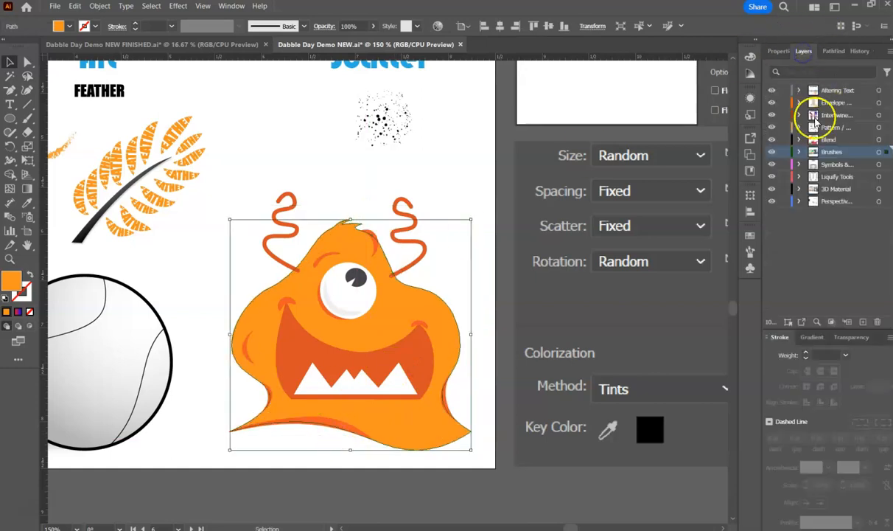
left_click(798, 153)
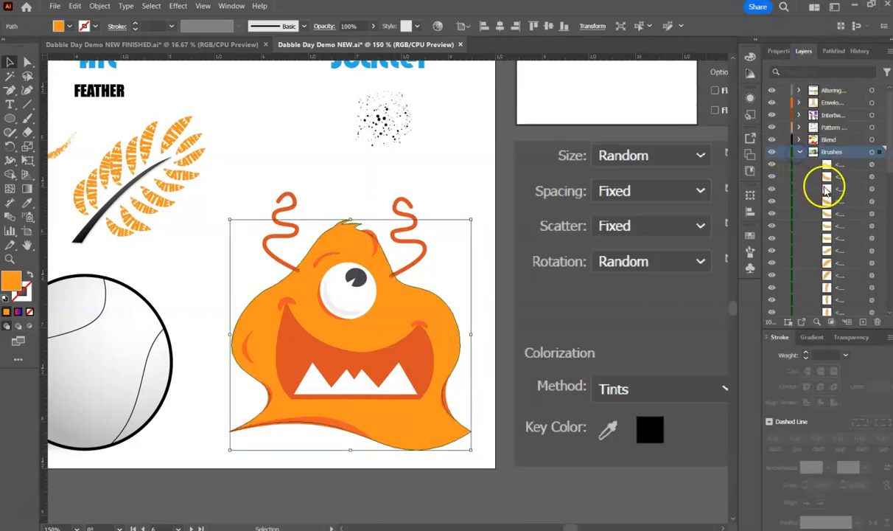
scroll(826, 228, "down", 5)
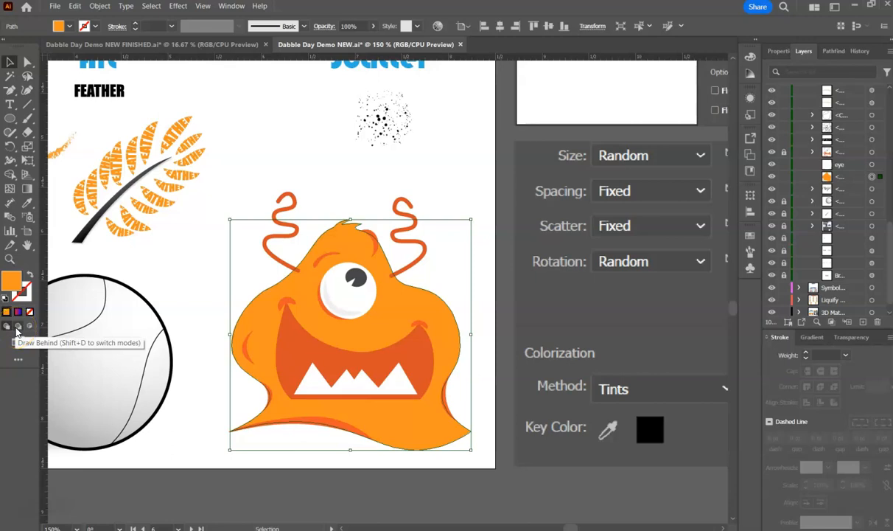
left_click(18, 327)
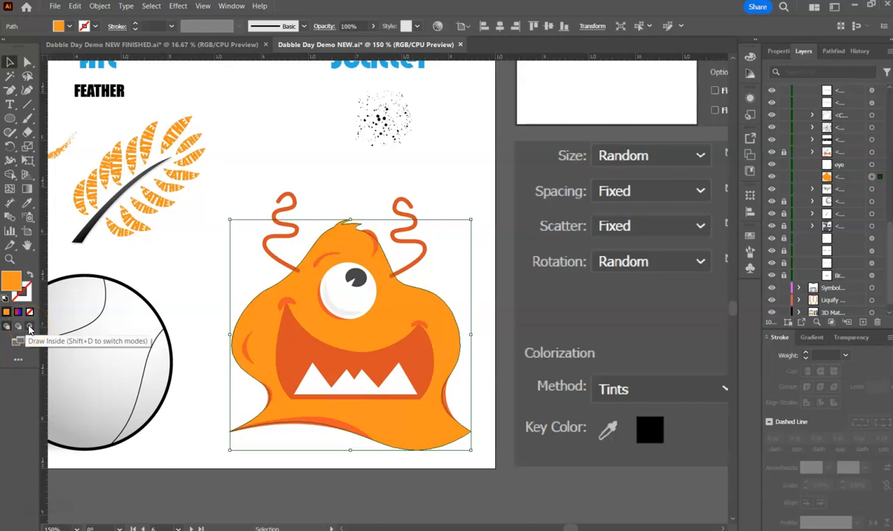
left_click(29, 327)
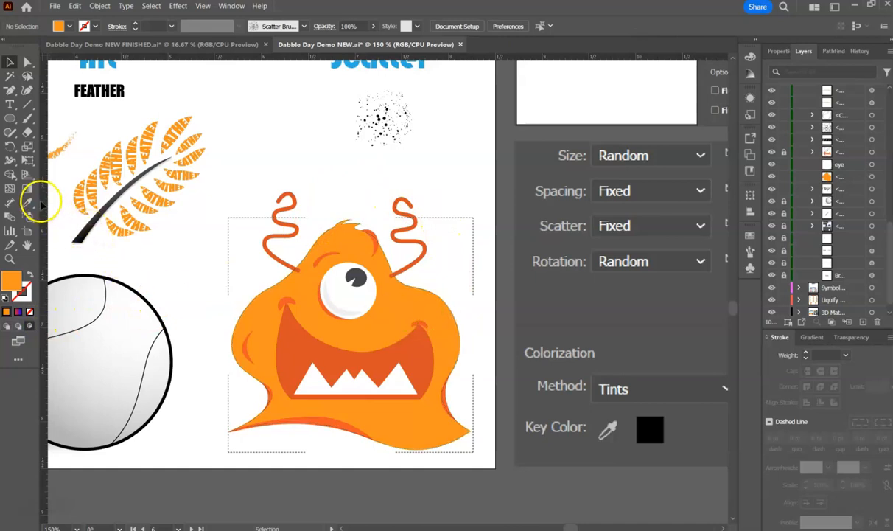
Sample the mouth's dark orange with the Eyedropper and set the opacity to 15%.
left_click(27, 203)
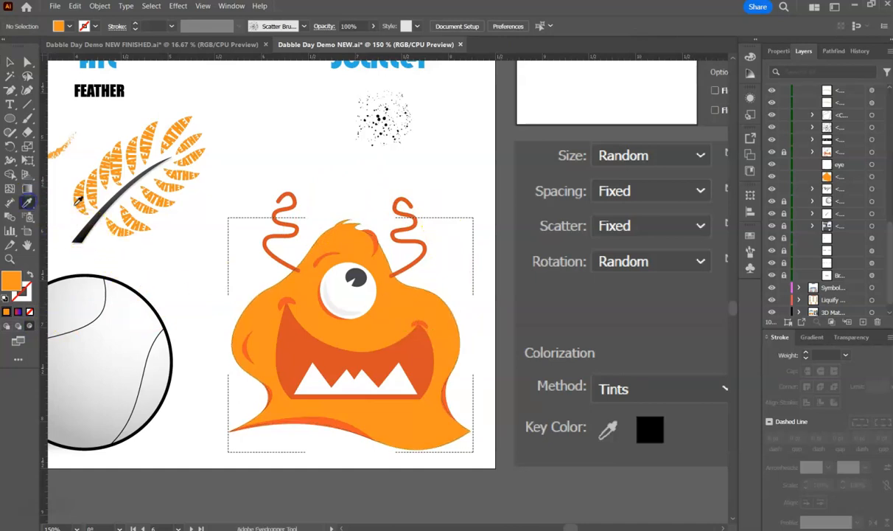
left_click(293, 340)
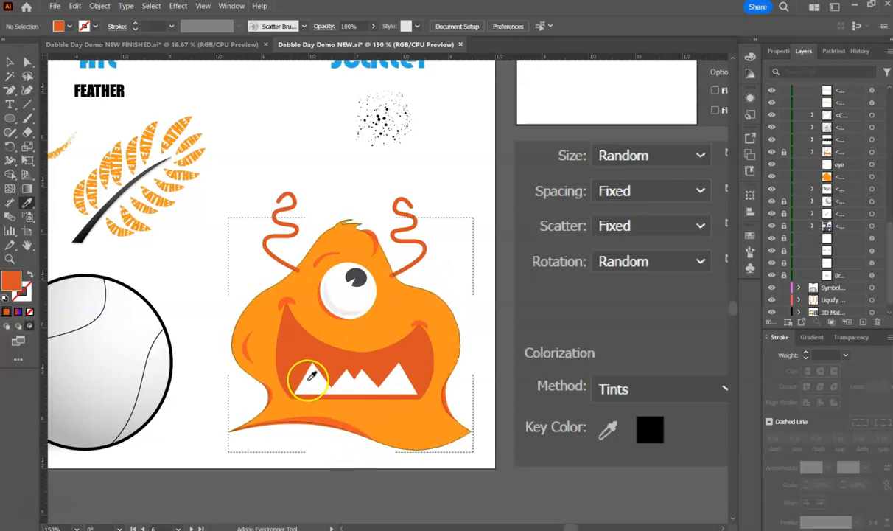
scroll(853, 205, "up", 5)
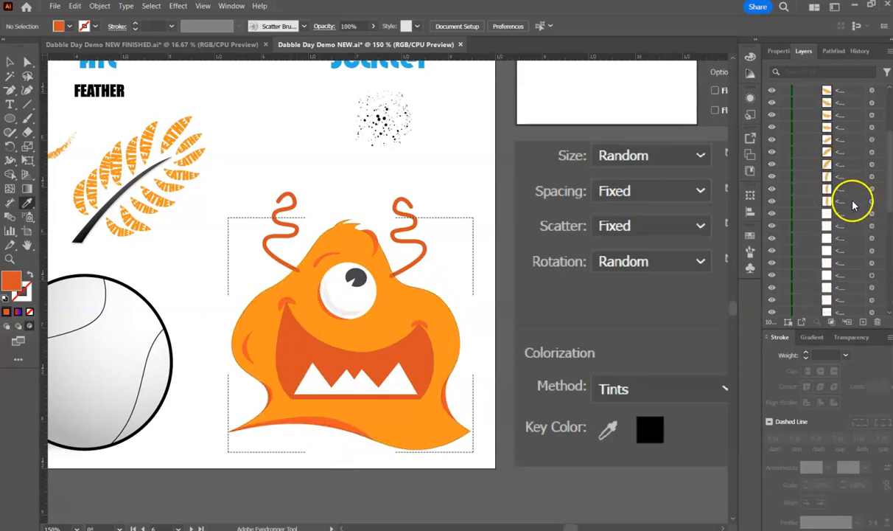
scroll(848, 195, "up", 5)
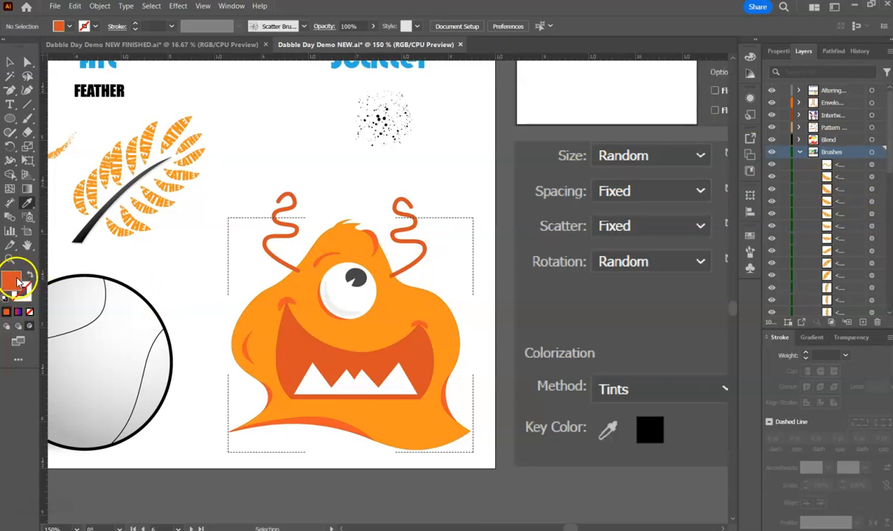
left_click(330, 27)
type("2")
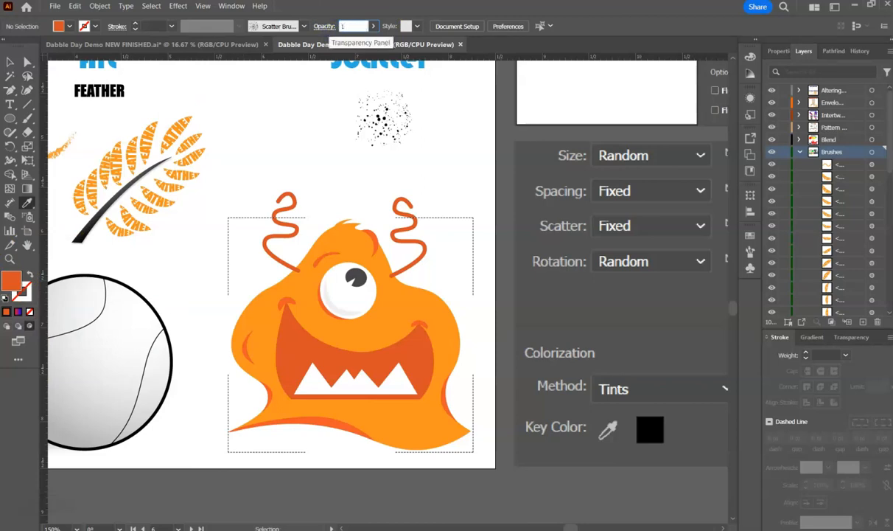
key("Return")
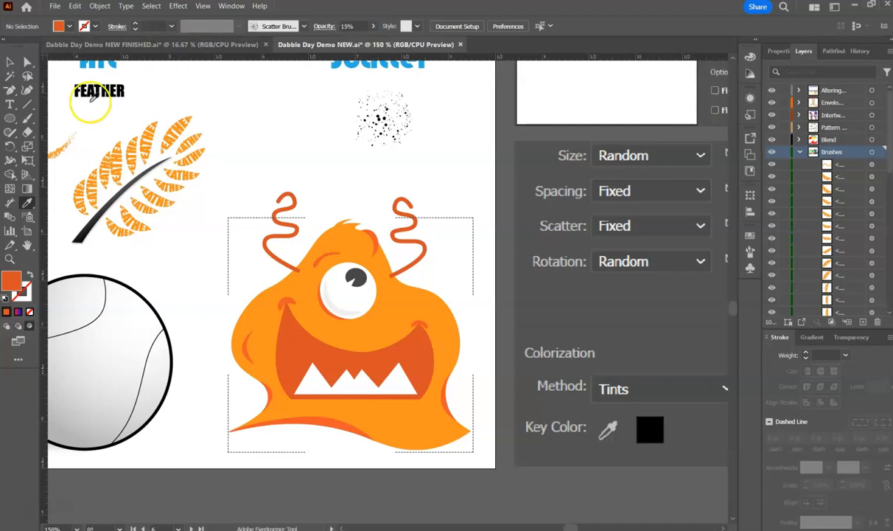
Paint scatter texture inside the monster's body with the Paintbrush, using a dark orange stroke and no fill, starting at 0.5 pt and finishing at 1 pt.
left_click(28, 118)
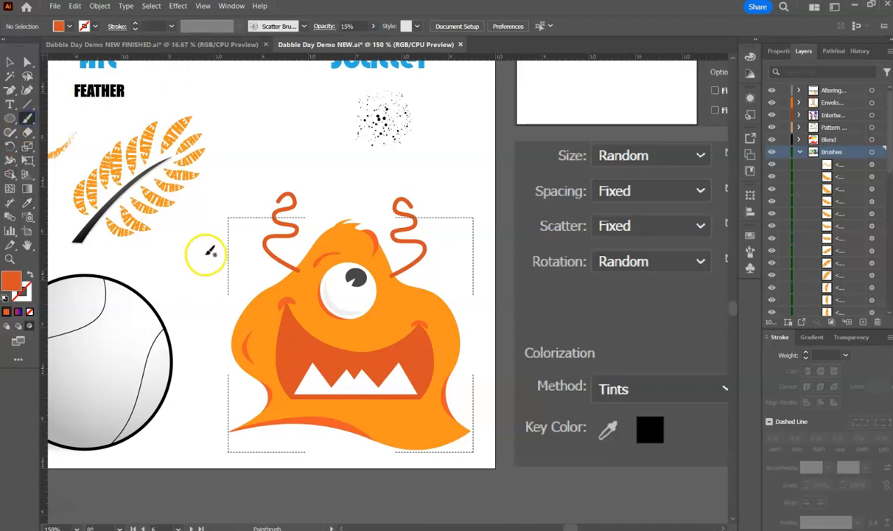
left_click(171, 27)
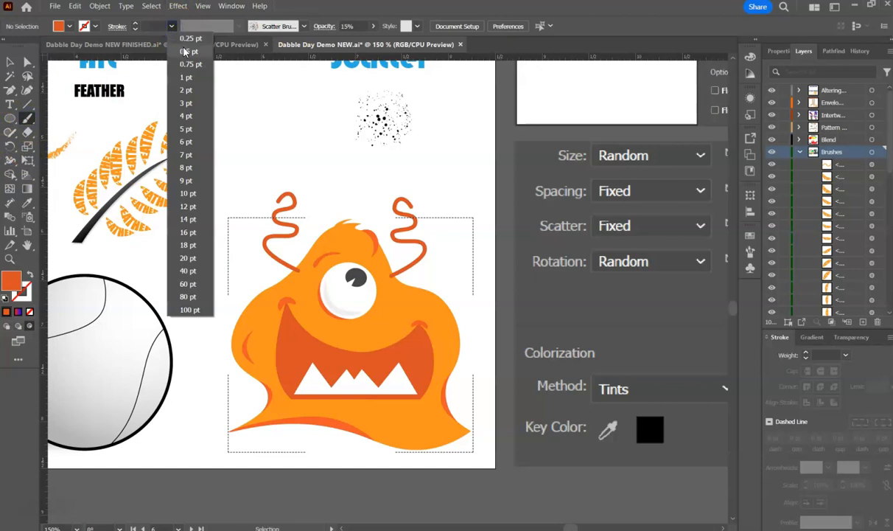
left_click(187, 52)
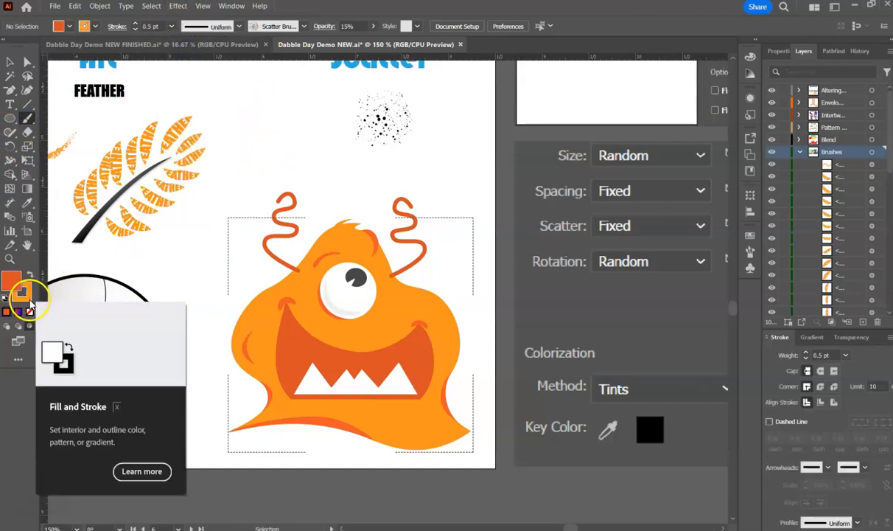
left_click(16, 281)
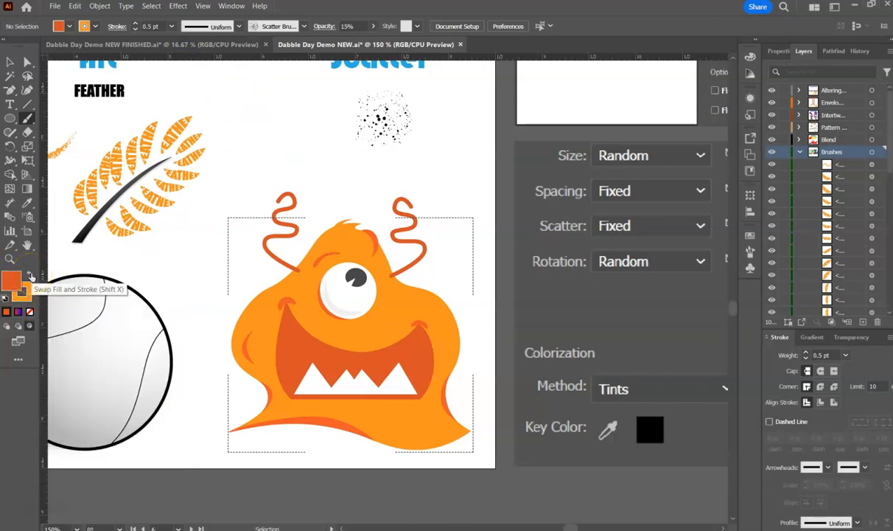
left_click(31, 274)
left_click(10, 279)
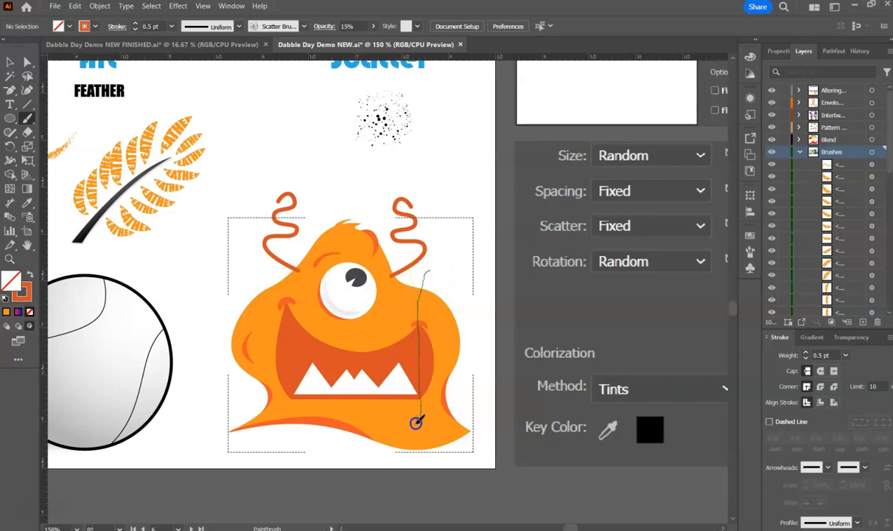
left_click_drag(269, 277, 264, 246)
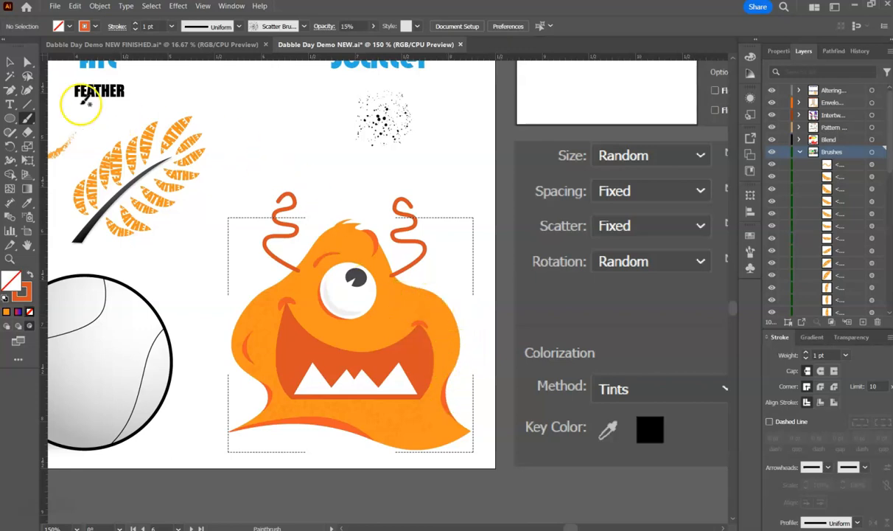
Select the white ellipse of the monster's eye and switch it to Draw Inside mode.
left_click(11, 61)
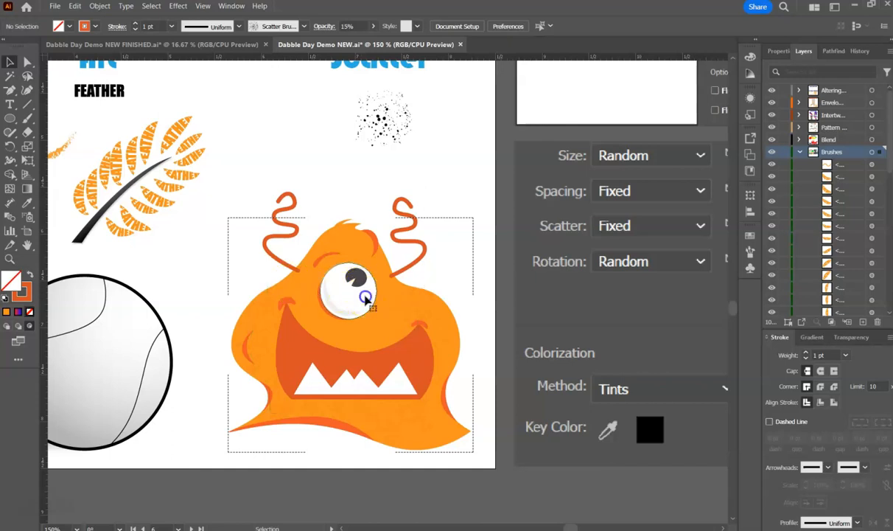
left_click(366, 297)
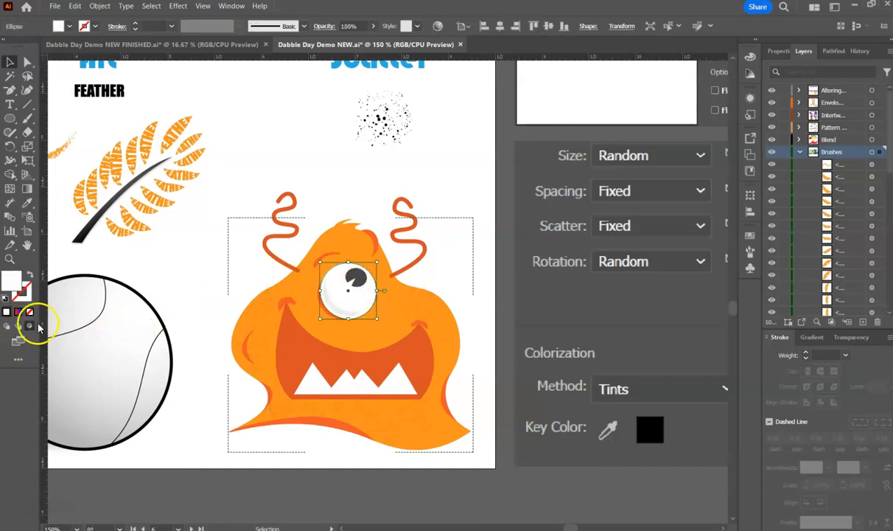
left_click(189, 288)
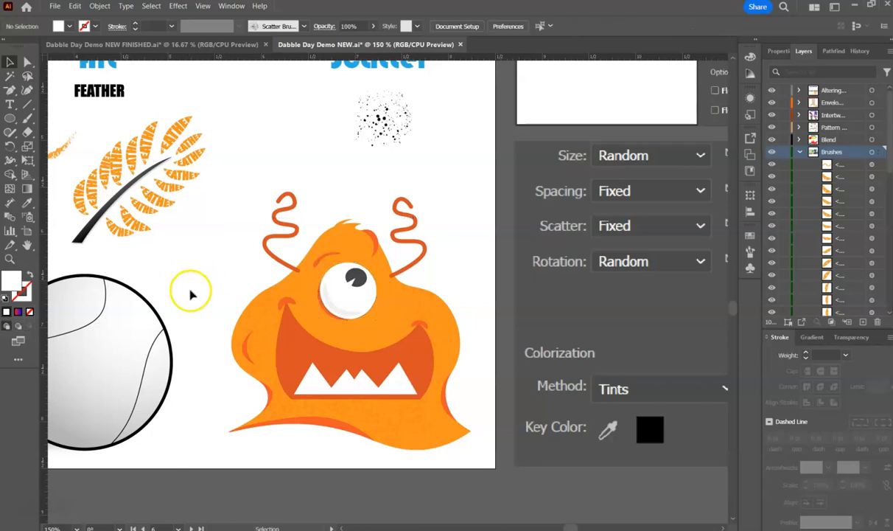
left_click(369, 298)
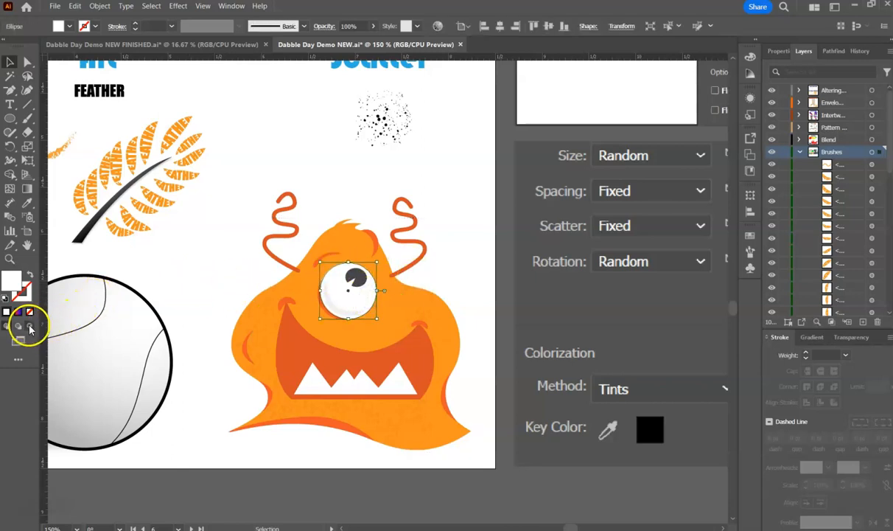
left_click(30, 328)
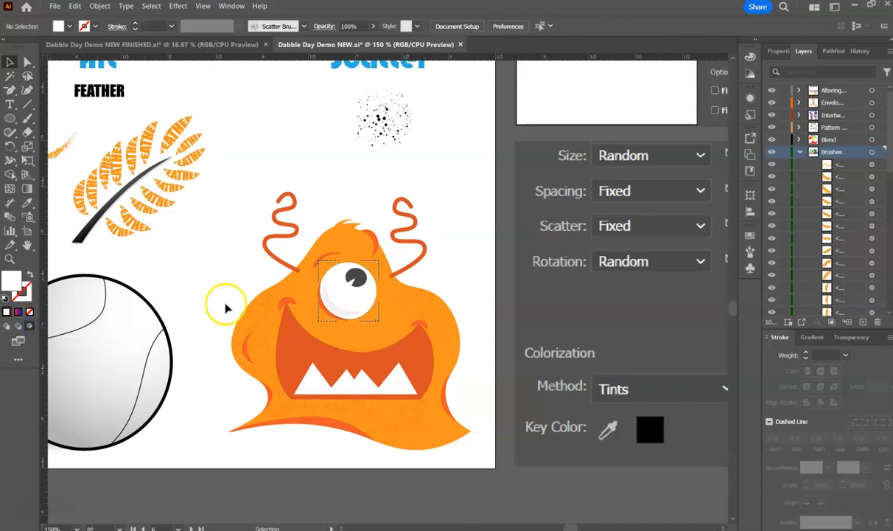
Sample the light gray shading of the eye with the Eyedropper and darken the fill color to #B6B6BA.
left_click(26, 202)
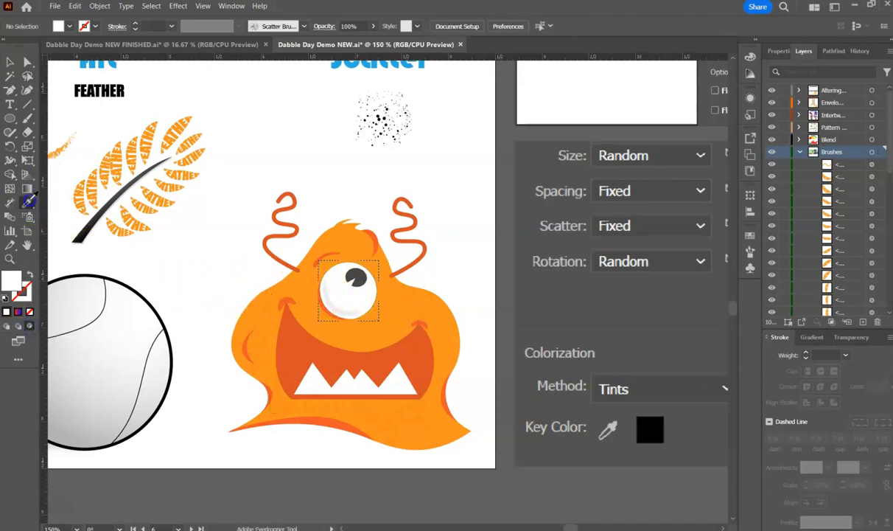
left_click(336, 303)
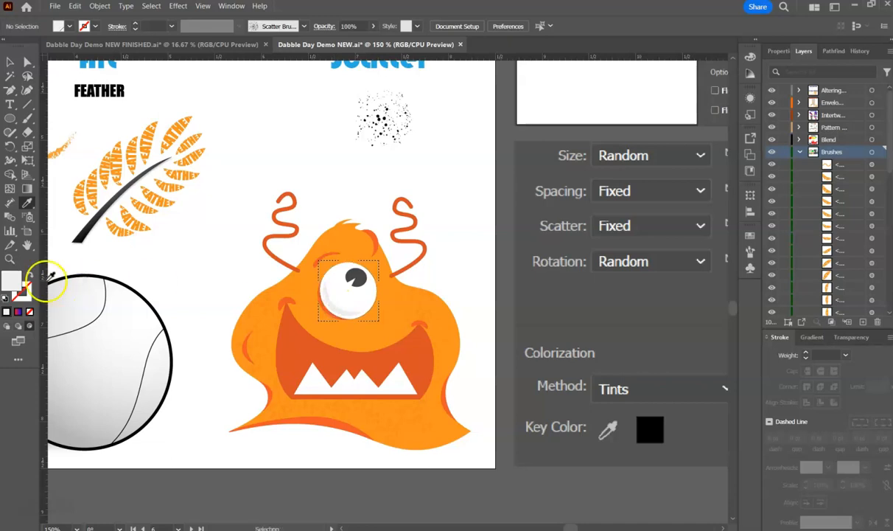
double_click(11, 283)
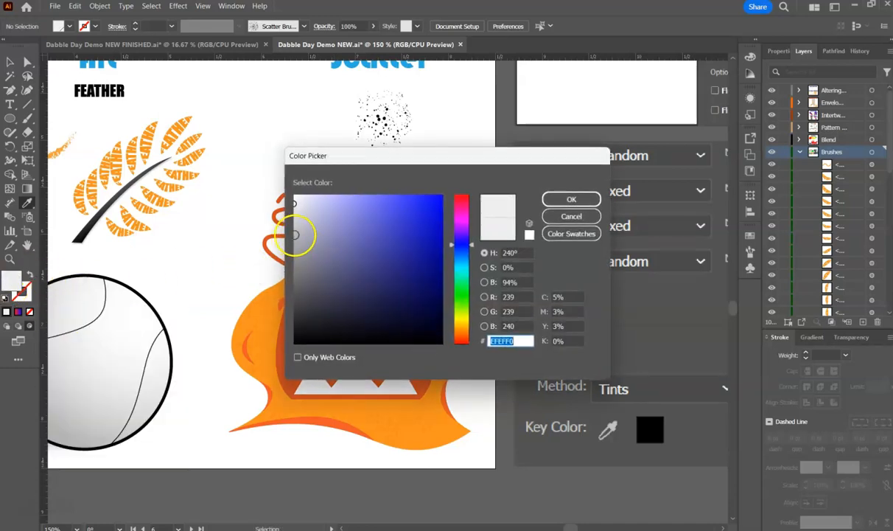
left_click(298, 234)
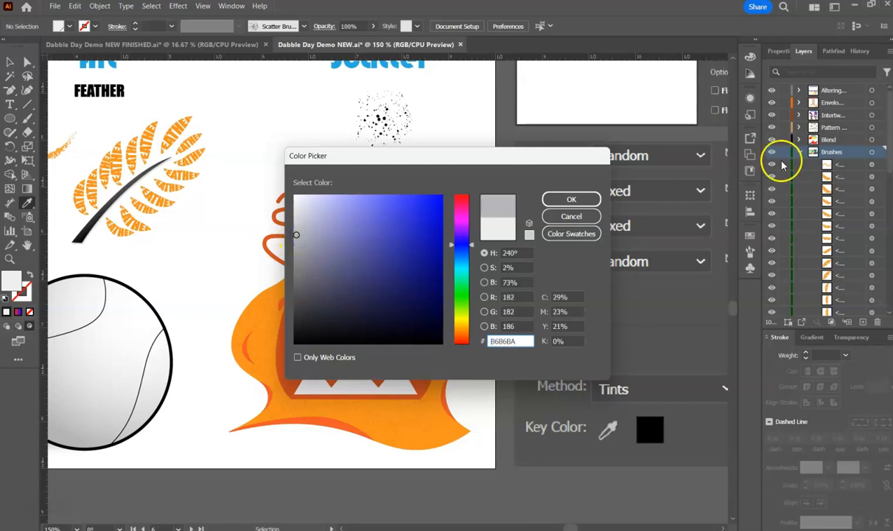
left_click(569, 198)
Paint scatter texture inside the eye with the Paintbrush at 15% opacity, using the gray as stroke with no fill.
left_click(347, 26)
type("1")
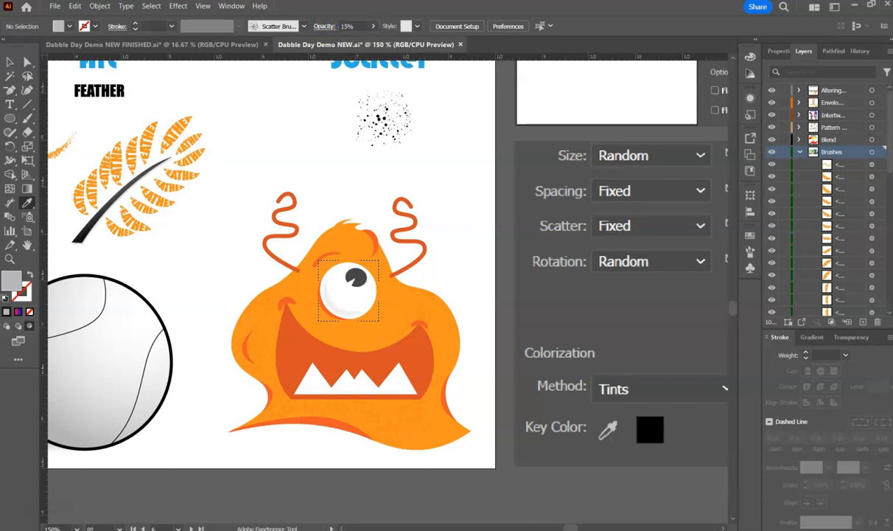
left_click(27, 117)
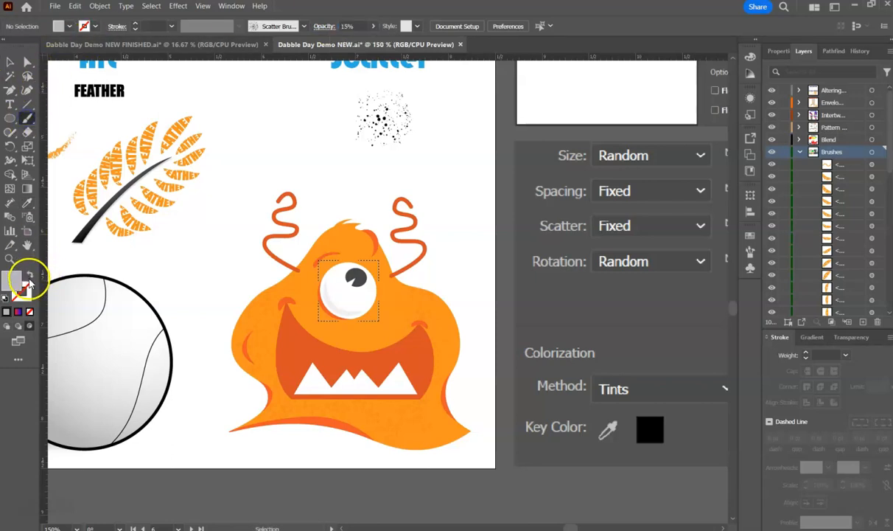
left_click(30, 275)
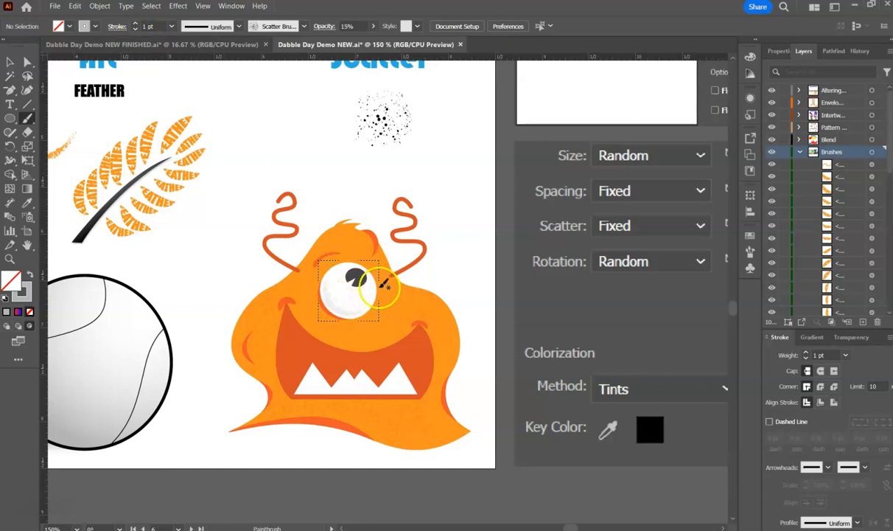
left_click(12, 64)
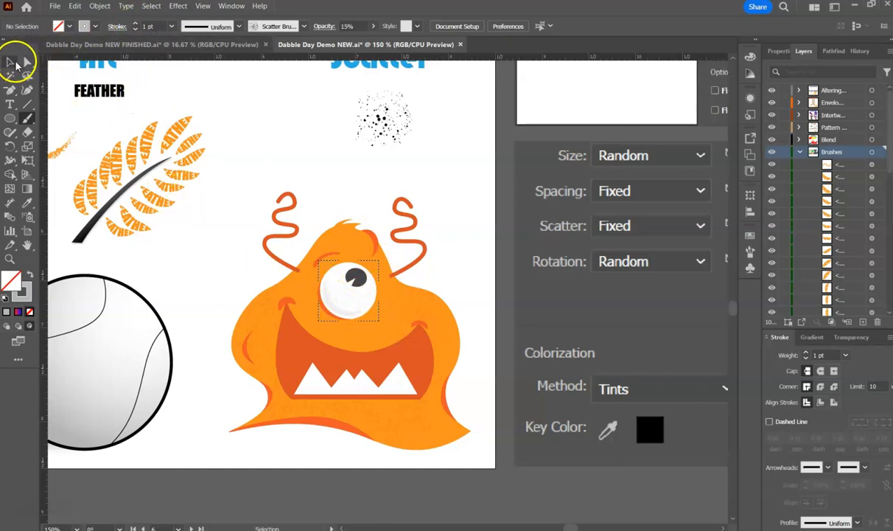
left_click(338, 302)
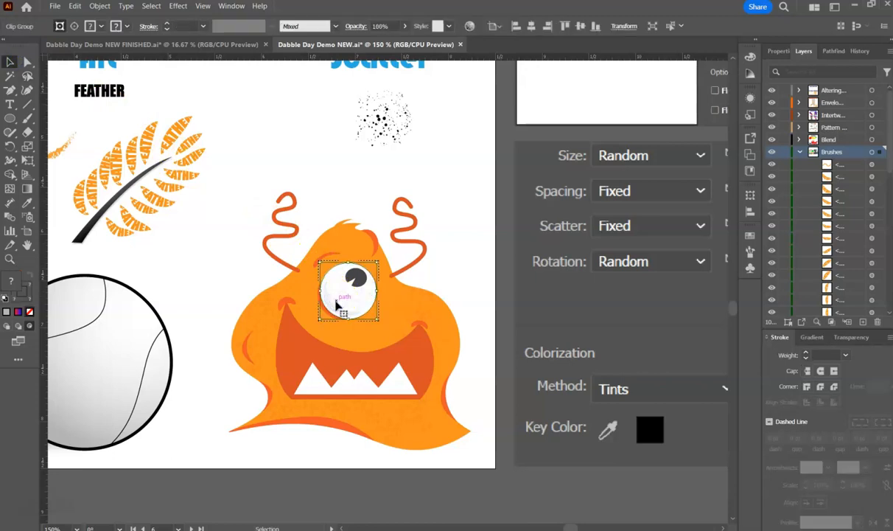
left_click(383, 293)
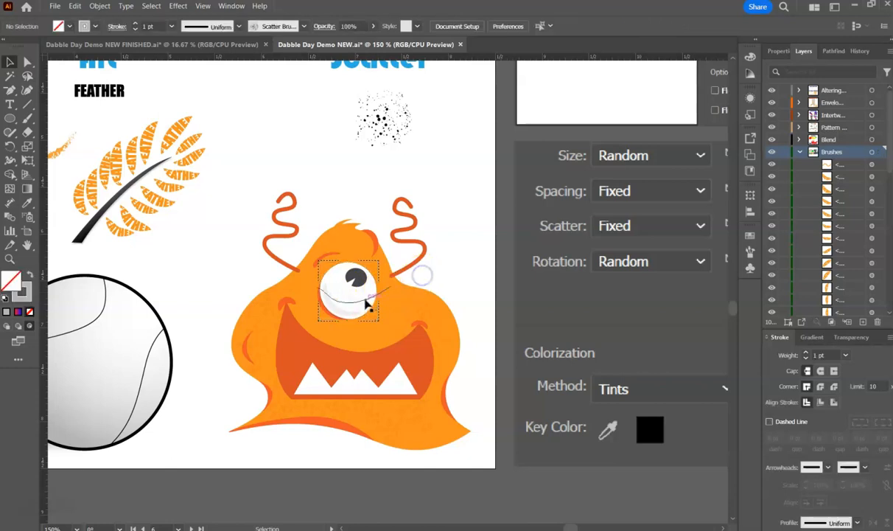
left_click(366, 303)
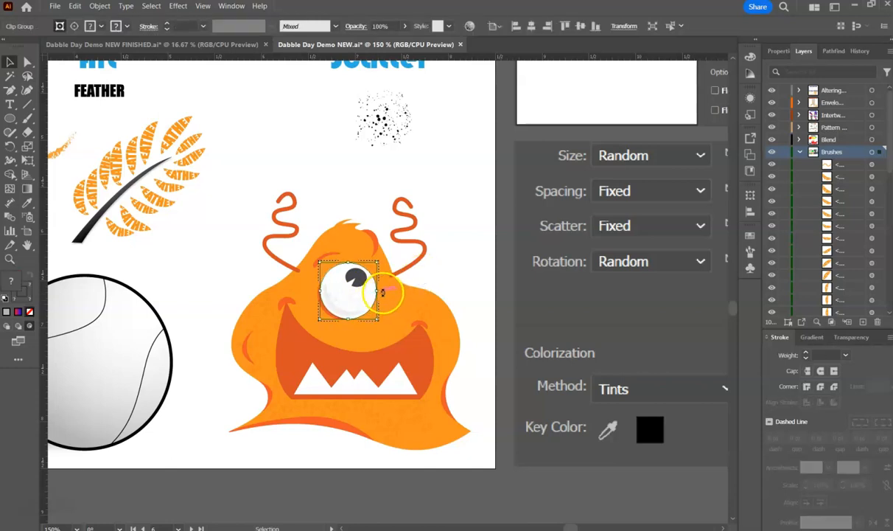
left_click(382, 293)
left_click(361, 304)
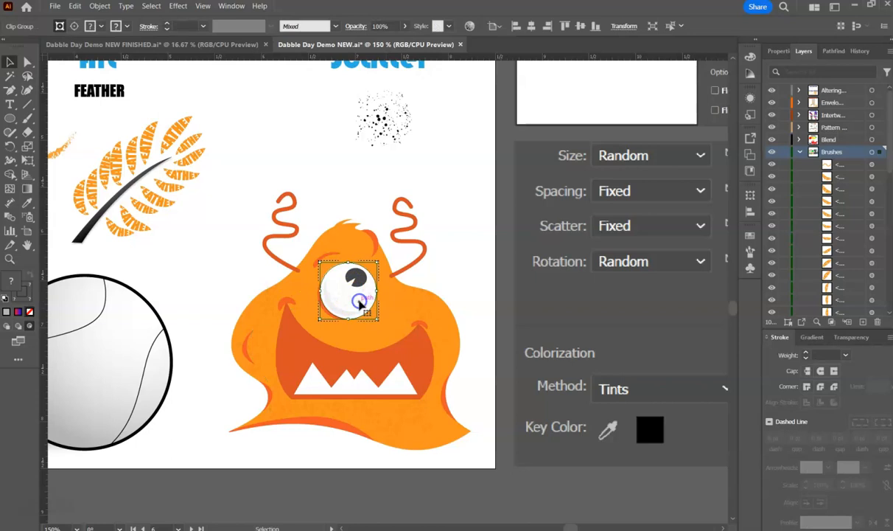
Select the scatter stroke inside the eye with Direct Selection, set its weight to 0.5 pt, and leave Draw Inside mode.
left_click(28, 62)
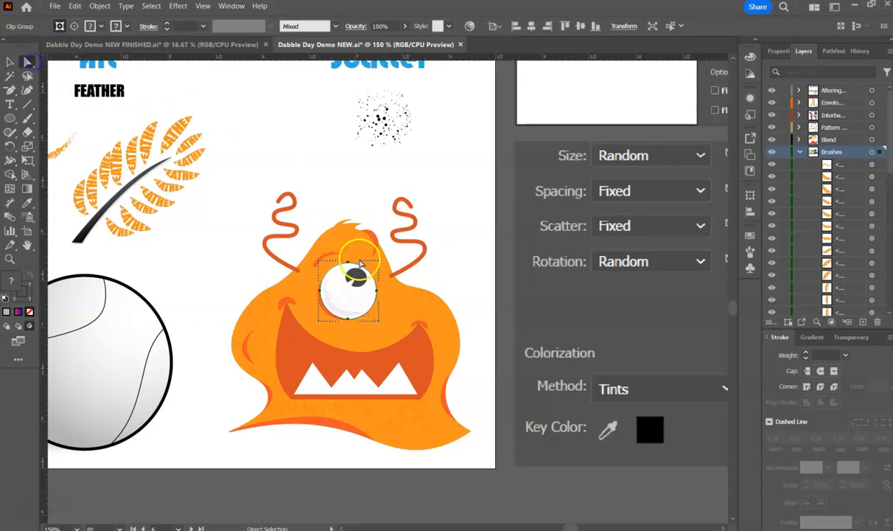
left_click(389, 296)
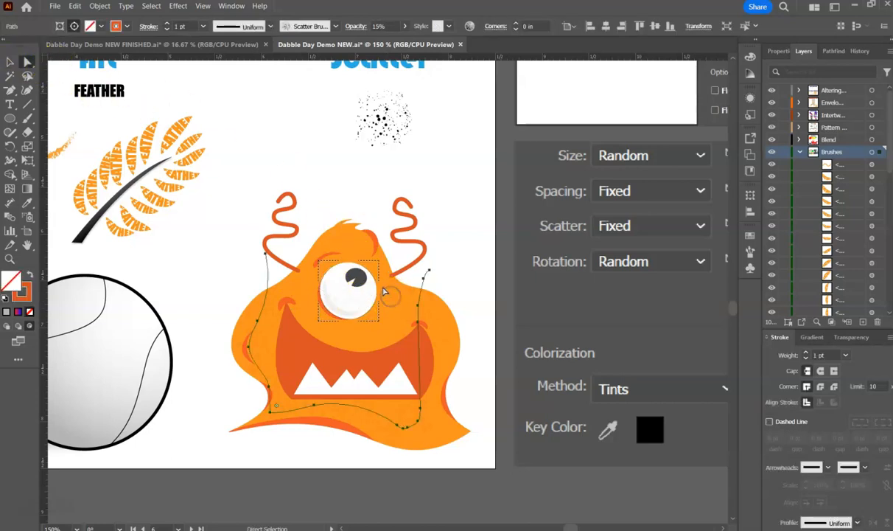
left_click(384, 291)
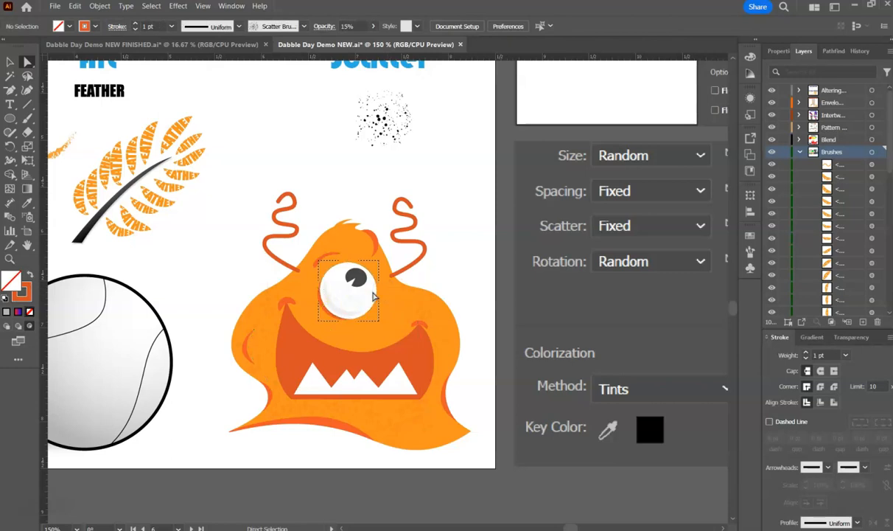
left_click(374, 299)
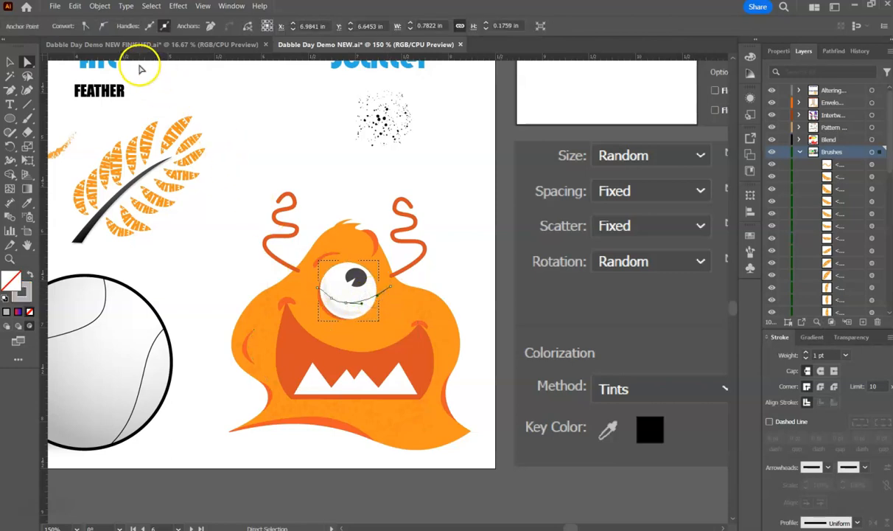
left_click(10, 62)
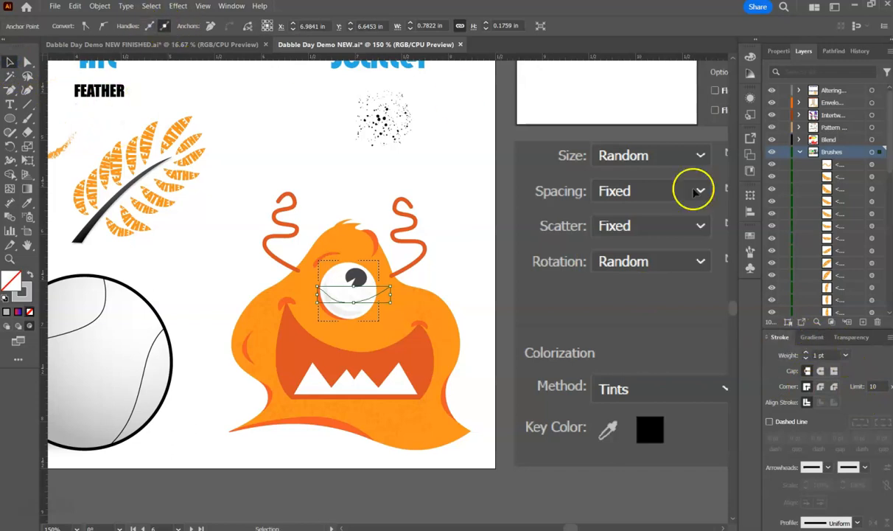
left_click(847, 357)
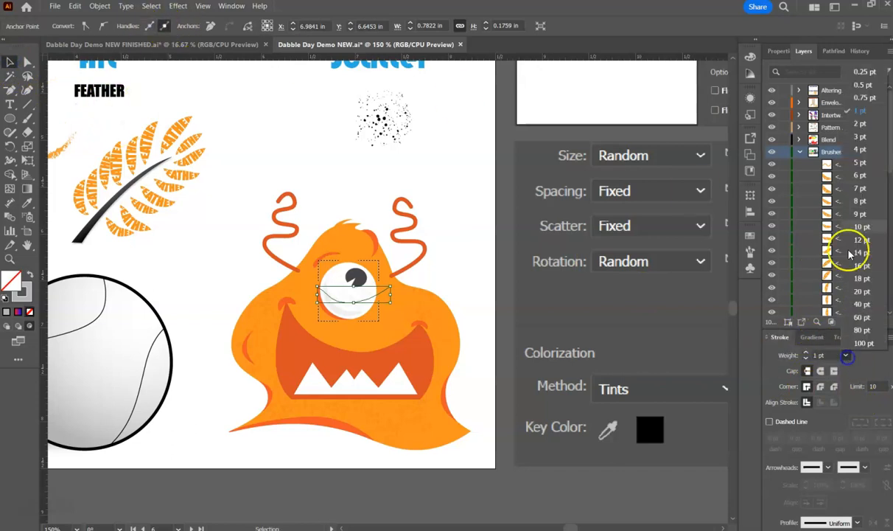
left_click(863, 86)
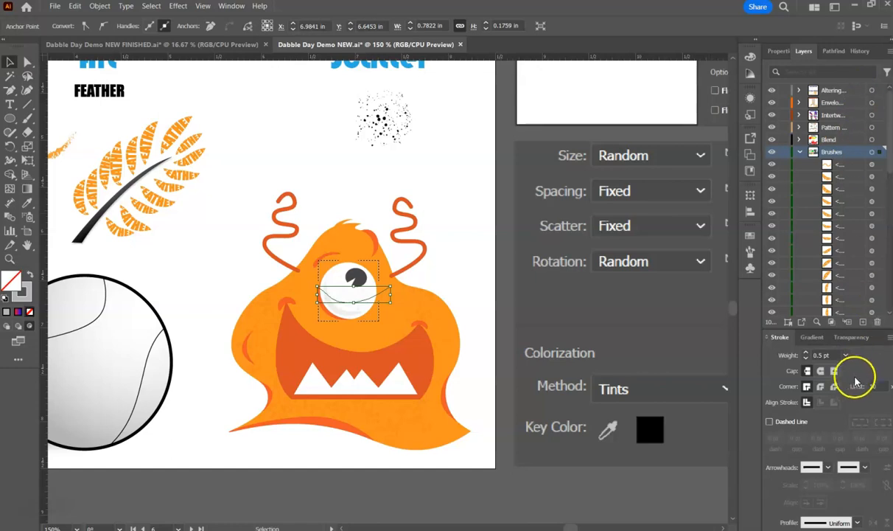
left_click(460, 256)
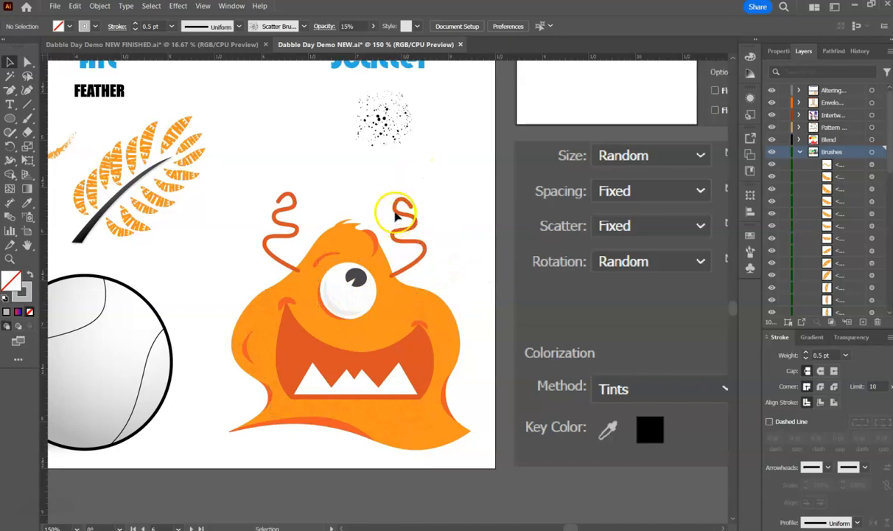
Examine the monster's sublayers in the expanded Brushes layer, selecting the textured body to locate its clip group.
scroll(413, 184, "up", 2)
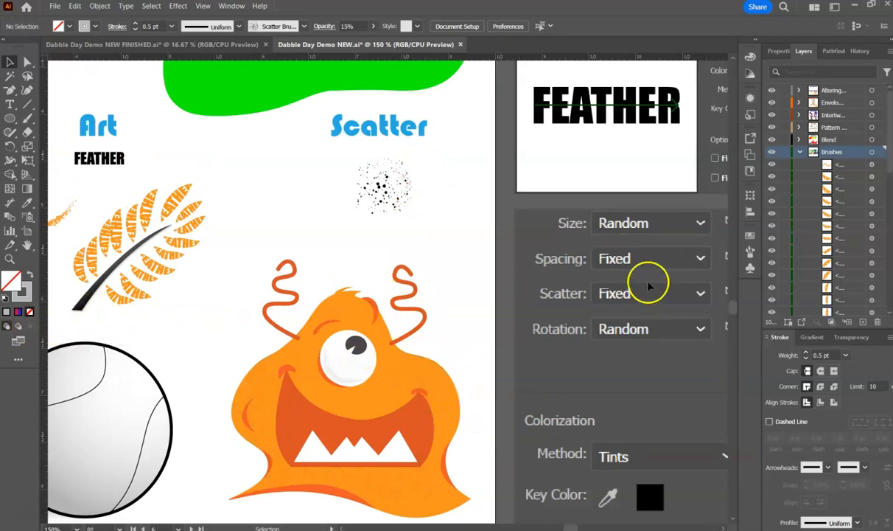
scroll(860, 197, "down", 5)
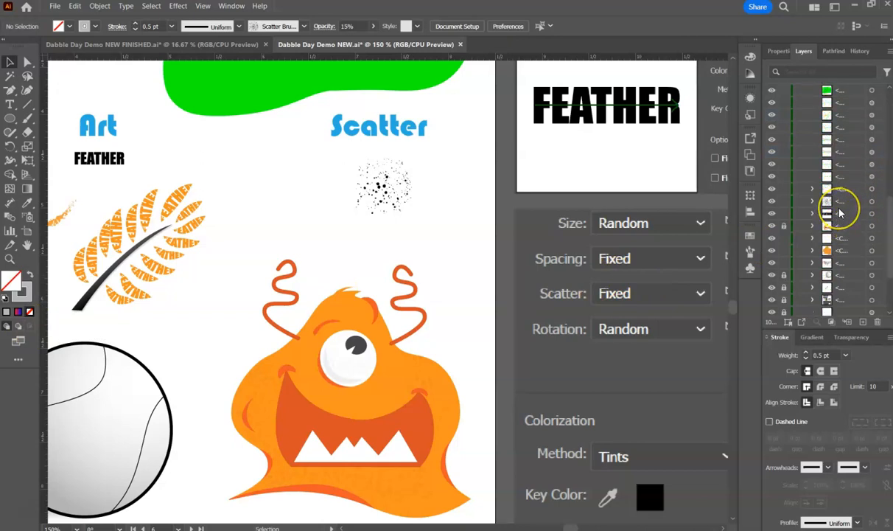
scroll(840, 221, "down", 5)
scroll(846, 251, "up", 5)
scroll(825, 206, "down", 7)
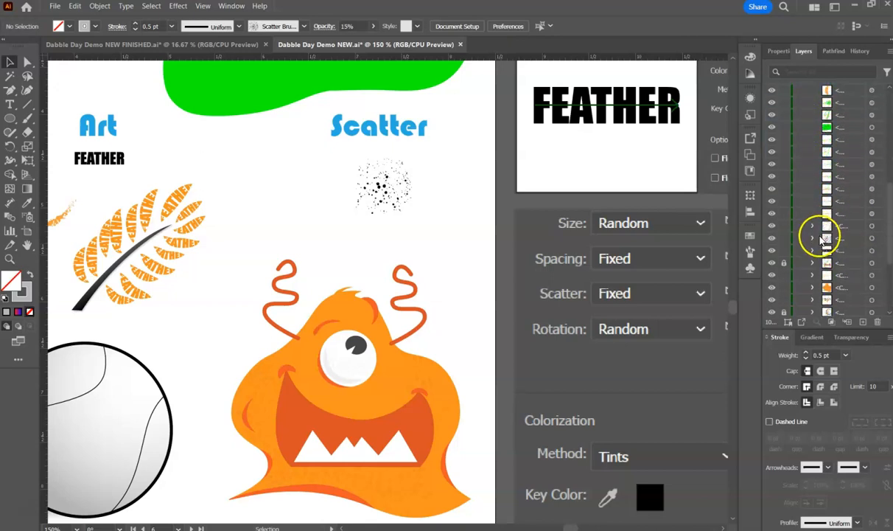
left_click(424, 388)
left_click(813, 291)
scroll(840, 267, "down", 3)
left_click_drag(826, 160, 812, 138)
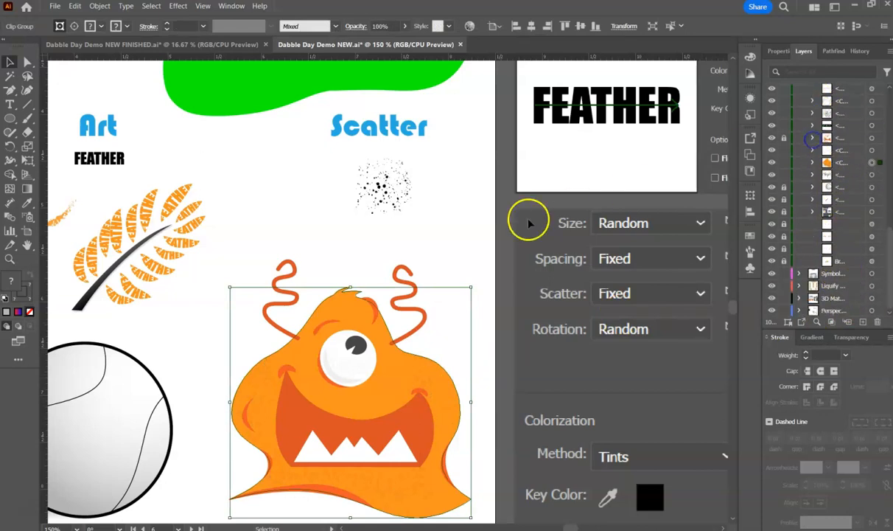
left_click(453, 242)
Apply the rope pattern brush to the "rope" lettering under the Pattern heading and deselect it.
scroll(451, 241, "down", 3)
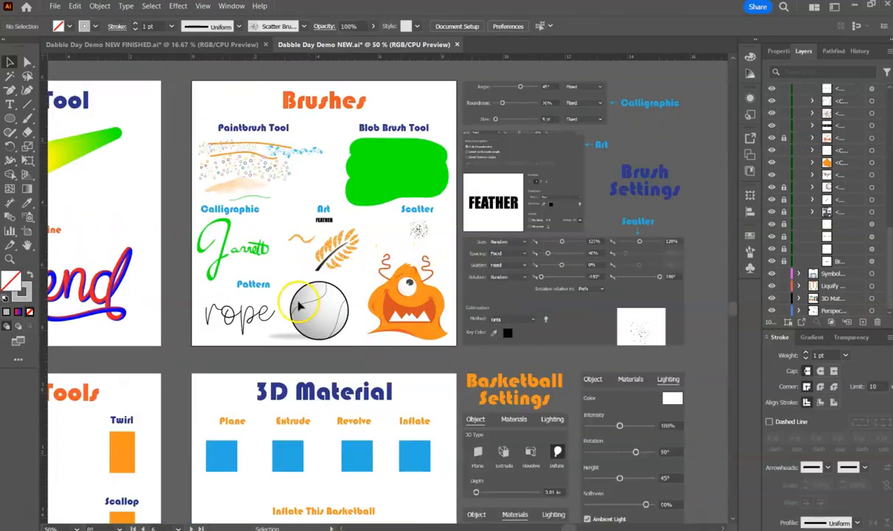
scroll(260, 283, "up", 3)
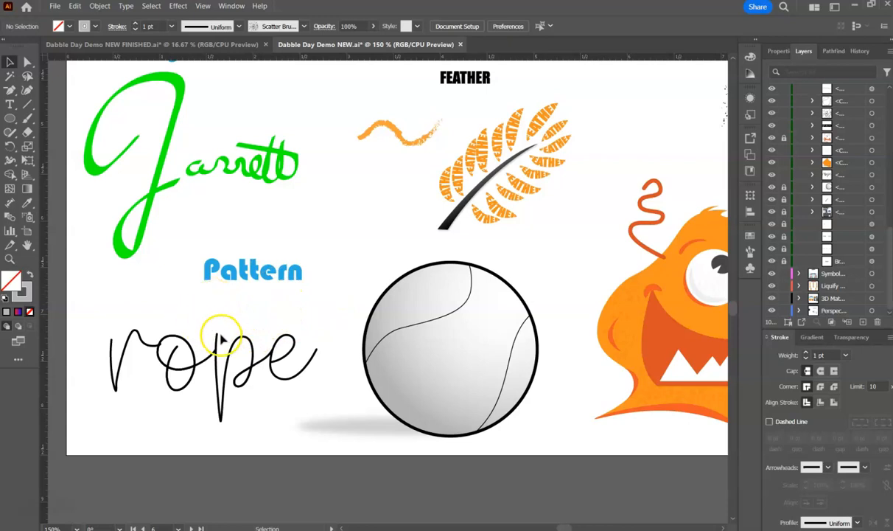
left_click(215, 345)
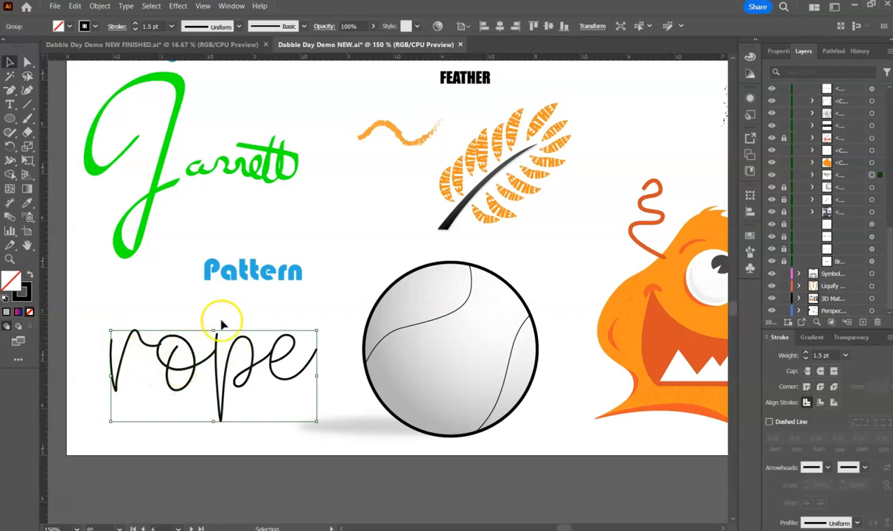
left_click(302, 26)
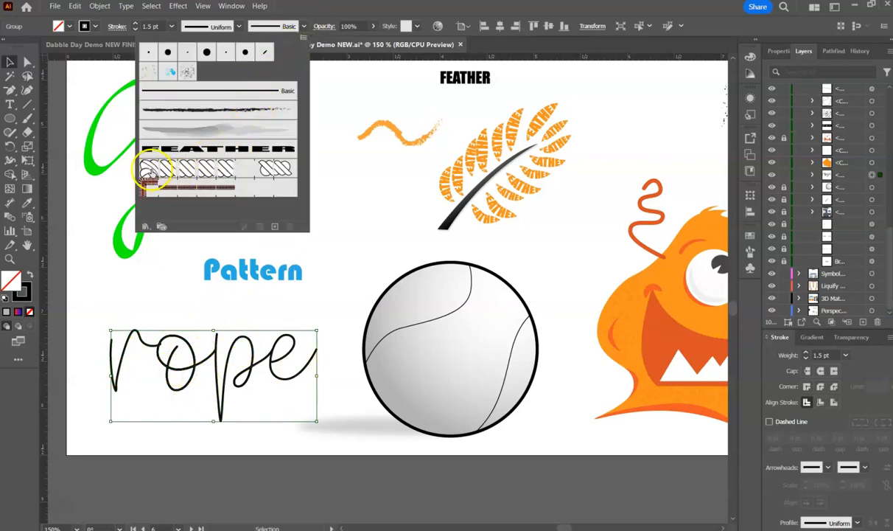
left_click(190, 171)
left_click(151, 434)
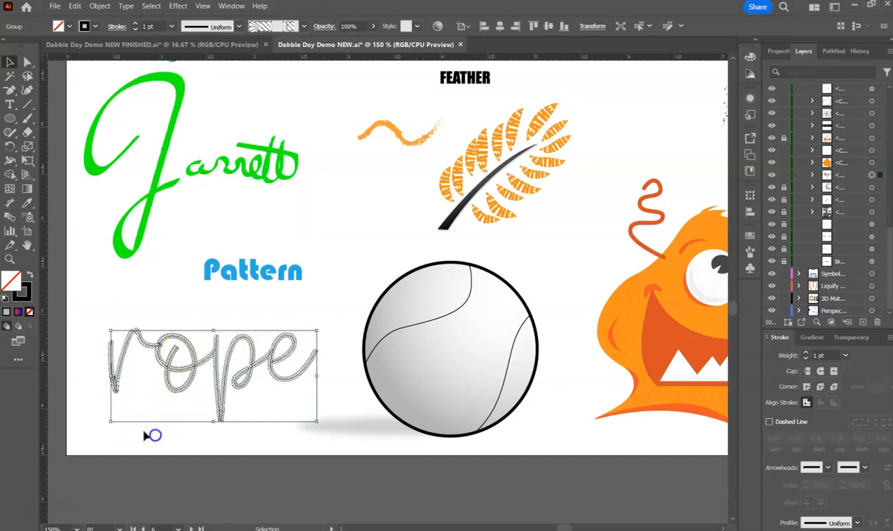
left_click(139, 465)
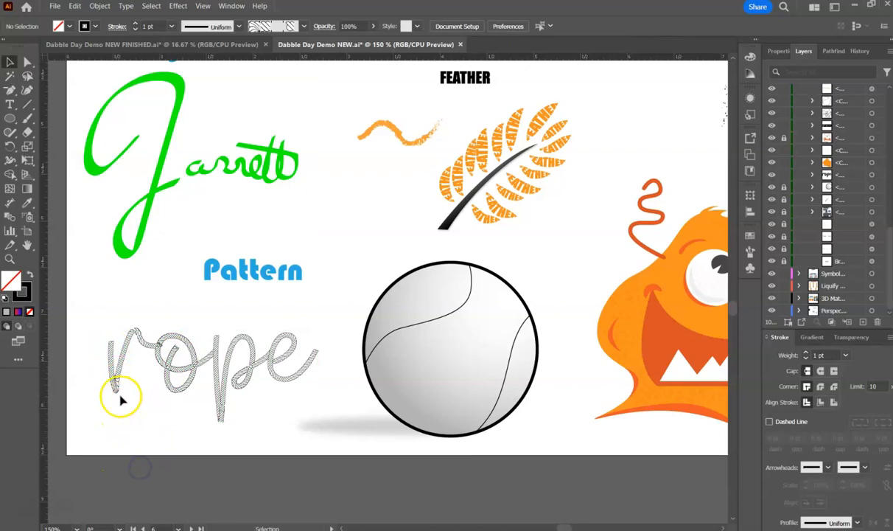
Examine the rope pattern up close along the lettering, including its stroke ends and the crossings in the "o".
scroll(121, 399, "up", 6)
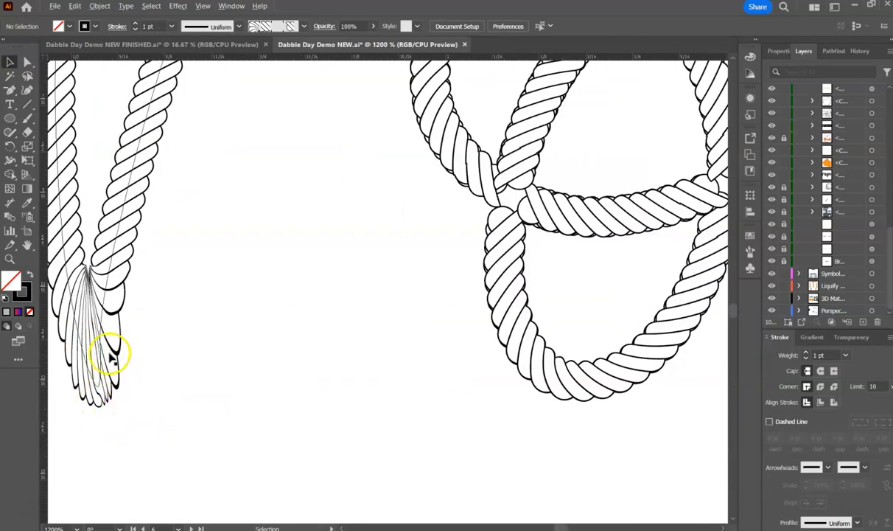
scroll(108, 359, "down", 2)
scroll(421, 273, "up", 2)
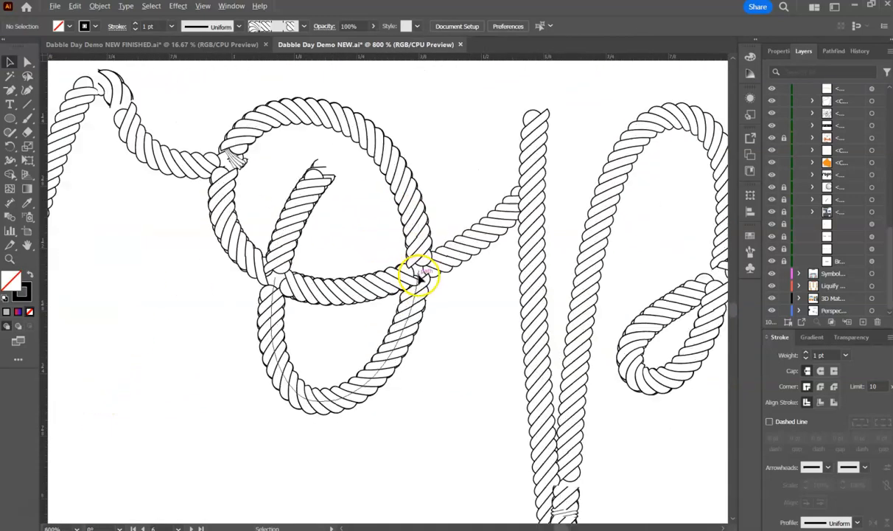
scroll(426, 276, "down", 4)
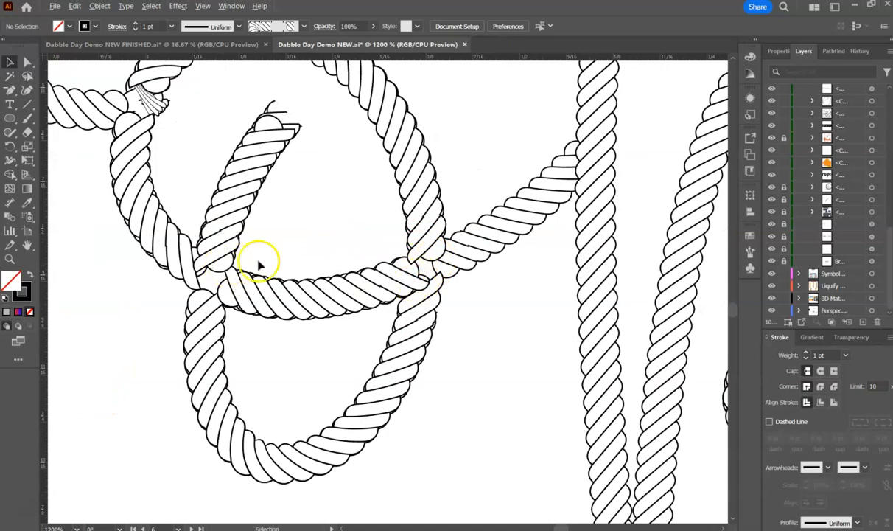
scroll(193, 245, "down", 2)
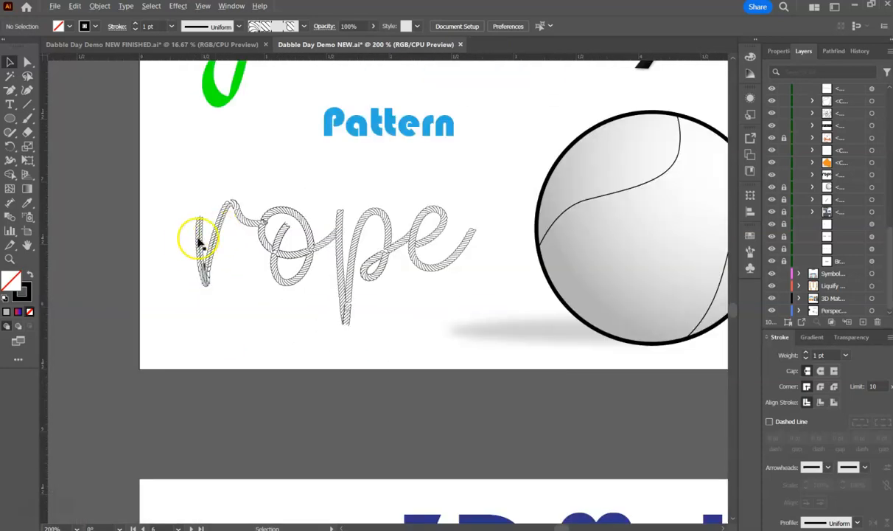
Apply the red stitching pattern brush to the ball's two seam curves, set their stroke weight to 0.5 pt, and deselect them.
scroll(488, 201, "up", 1)
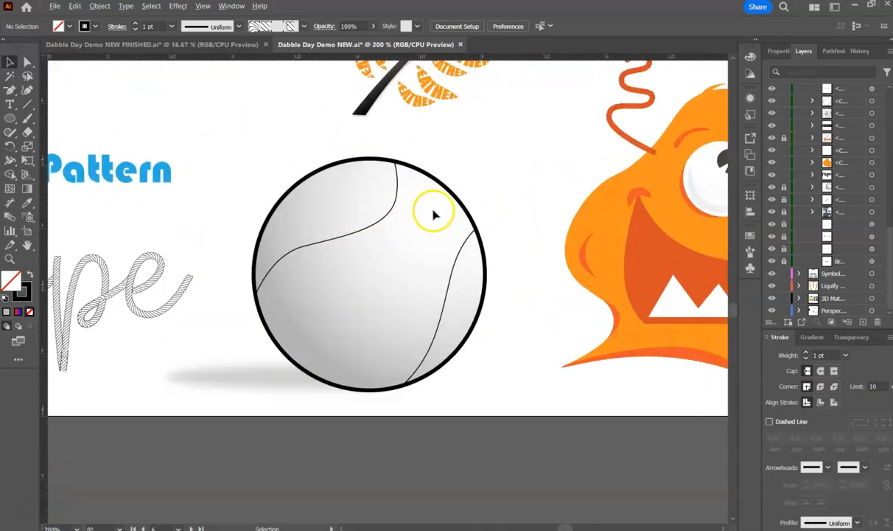
left_click(390, 211)
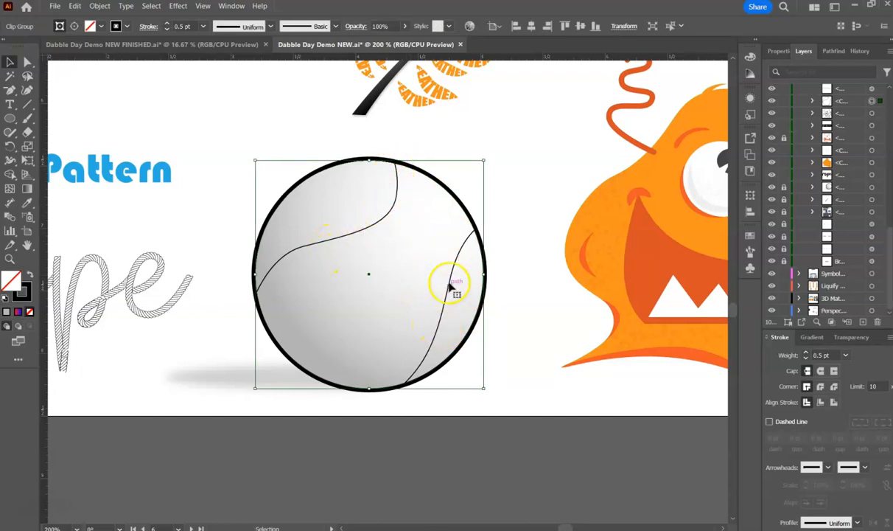
left_click(336, 26)
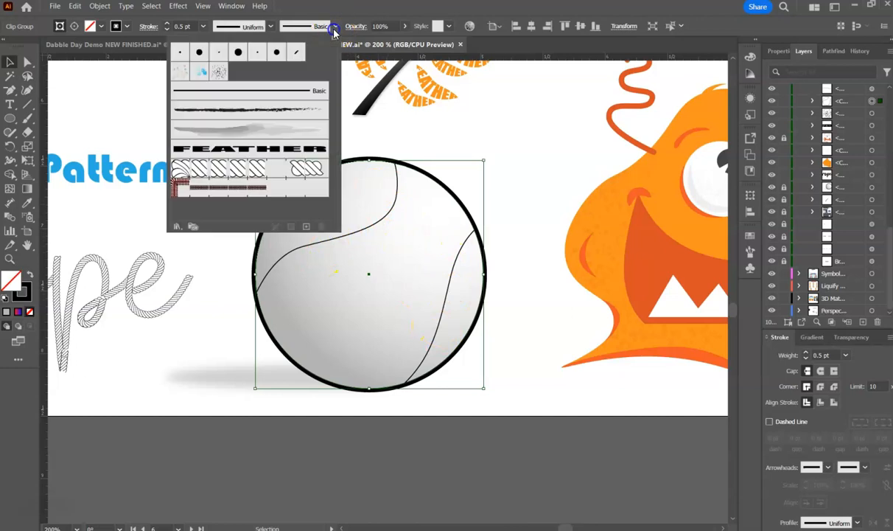
left_click(205, 190)
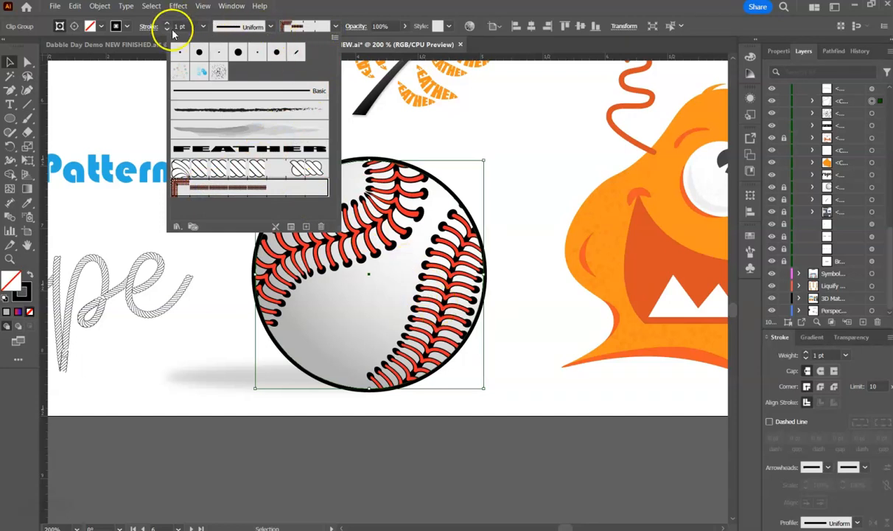
left_click(203, 26)
left_click(203, 26)
left_click(216, 52)
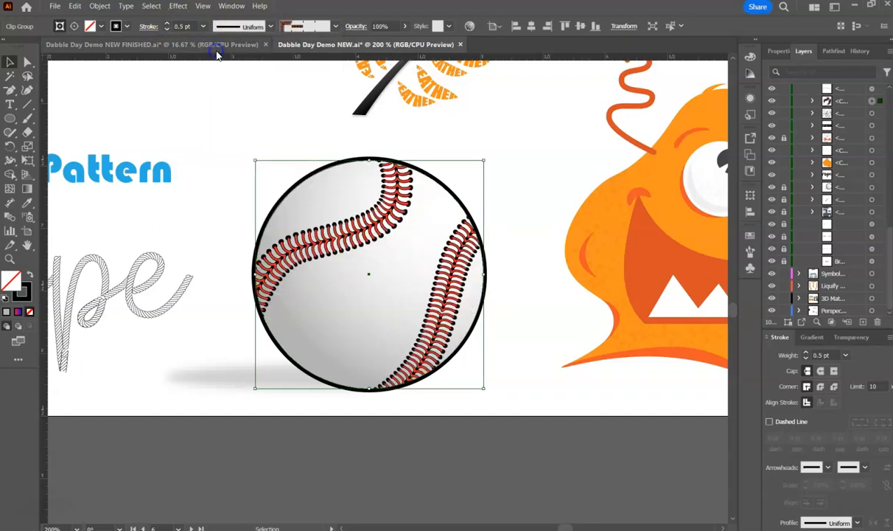
left_click(492, 144)
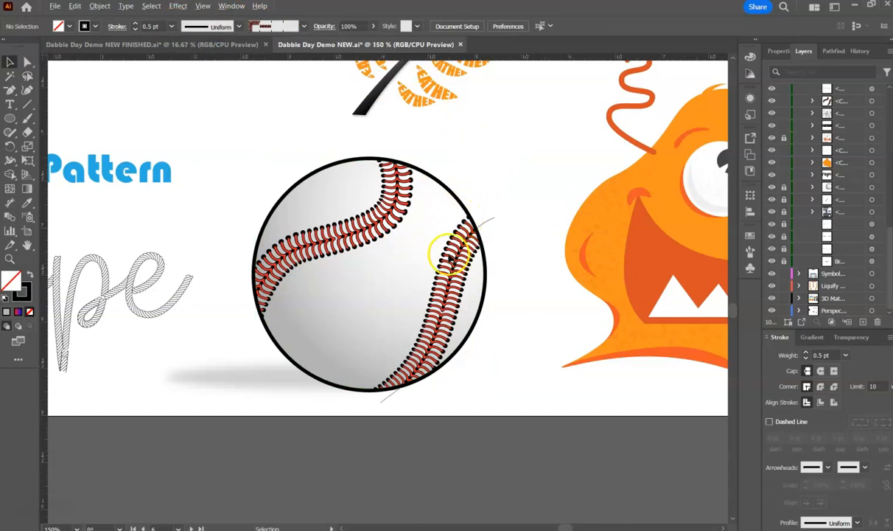
Review the stitched ball together with the other brush examples across the whole Brushes artboard.
scroll(427, 254, "down", 2)
scroll(347, 283, "up", 3)
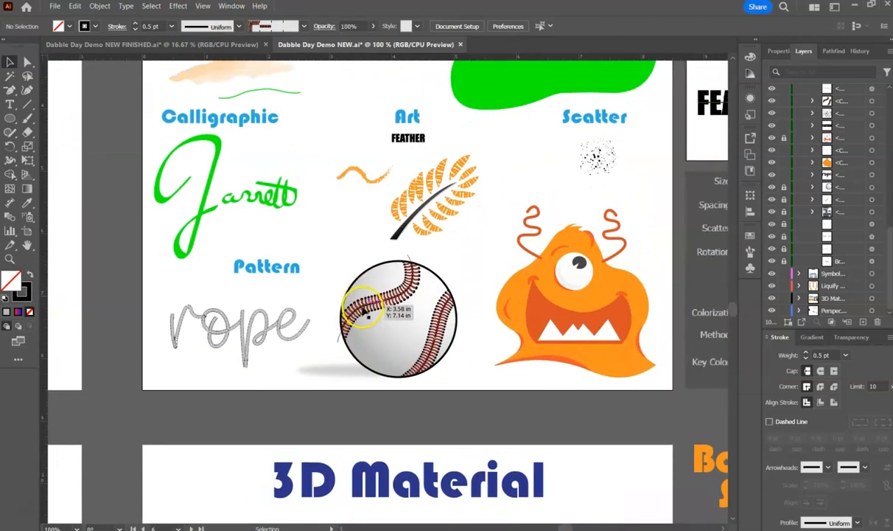
scroll(309, 392, "down", 1)
scroll(382, 324, "up", 3)
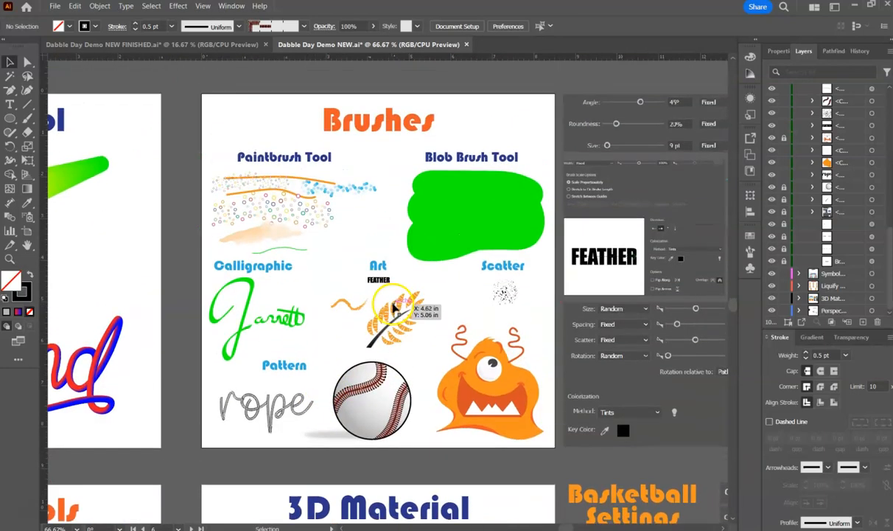
scroll(382, 324, "up", 1)
scroll(382, 324, "down", 1)
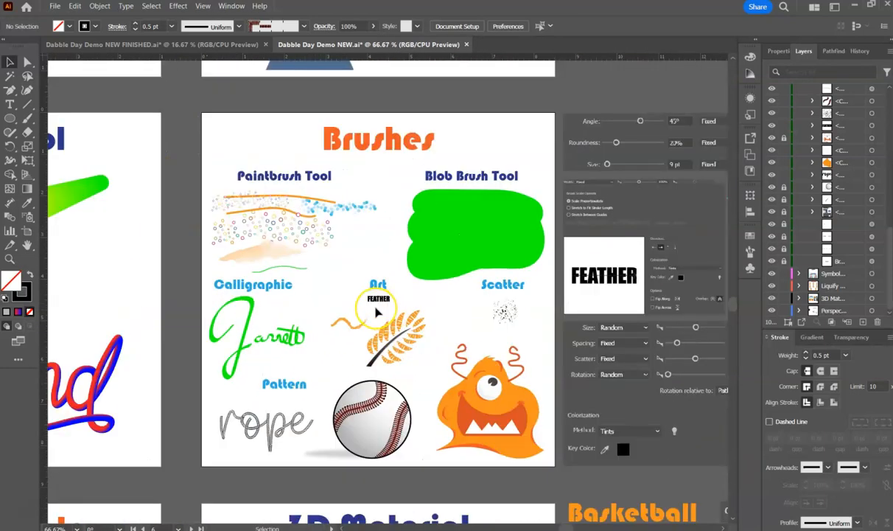